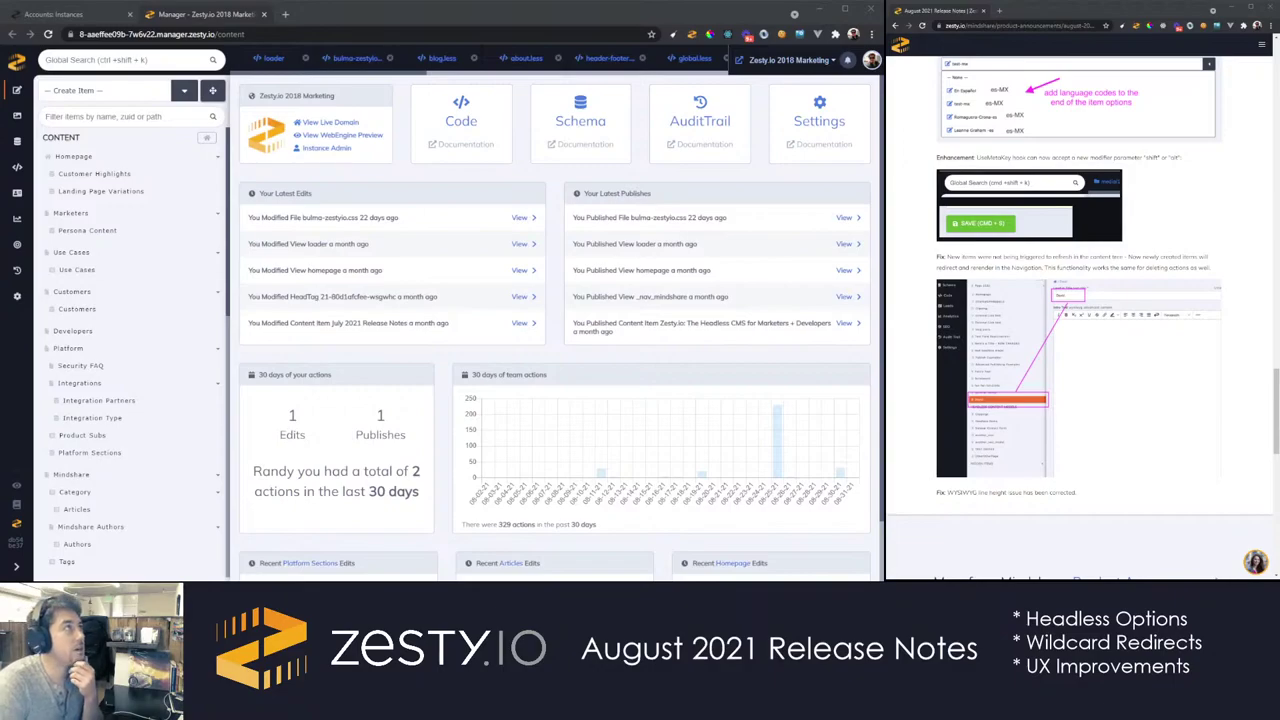
Return to the beginning of the August 2021 release notes and highlight the introductory paragraphs
scroll(1080, 300, "up", 20)
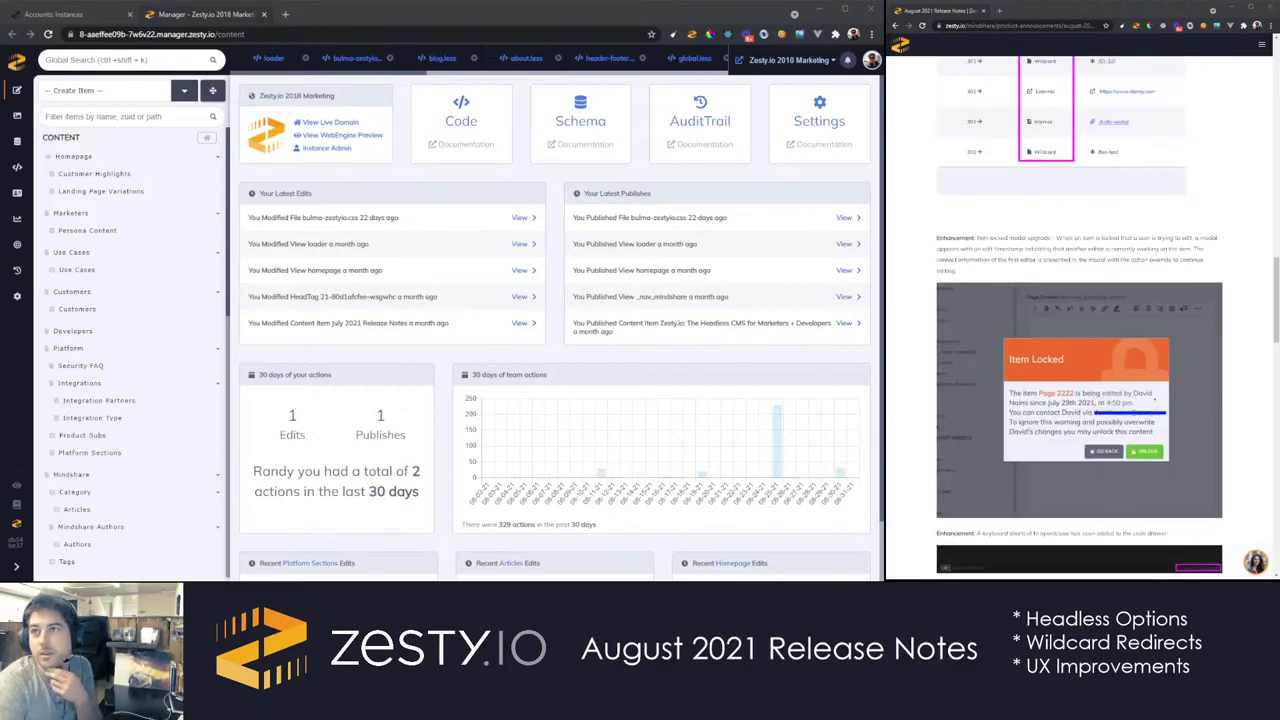
scroll(1080, 300, "up", 3)
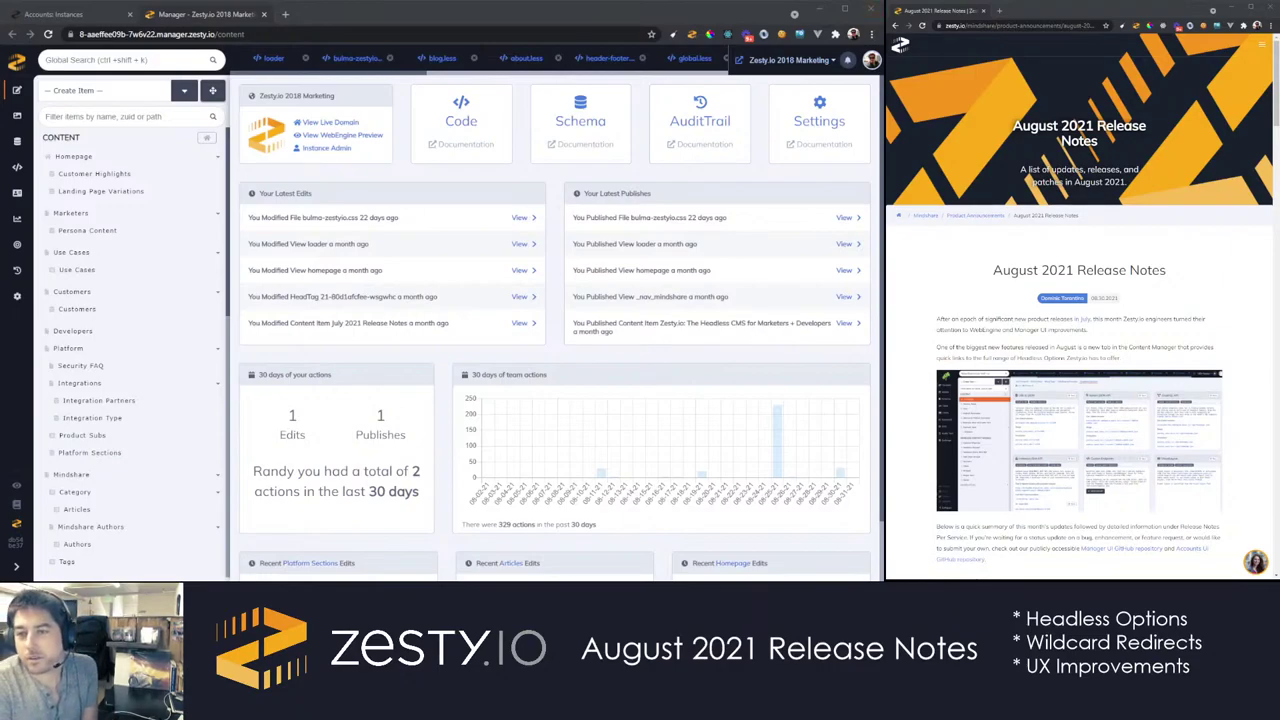
left_click_drag(993, 319, 1011, 347)
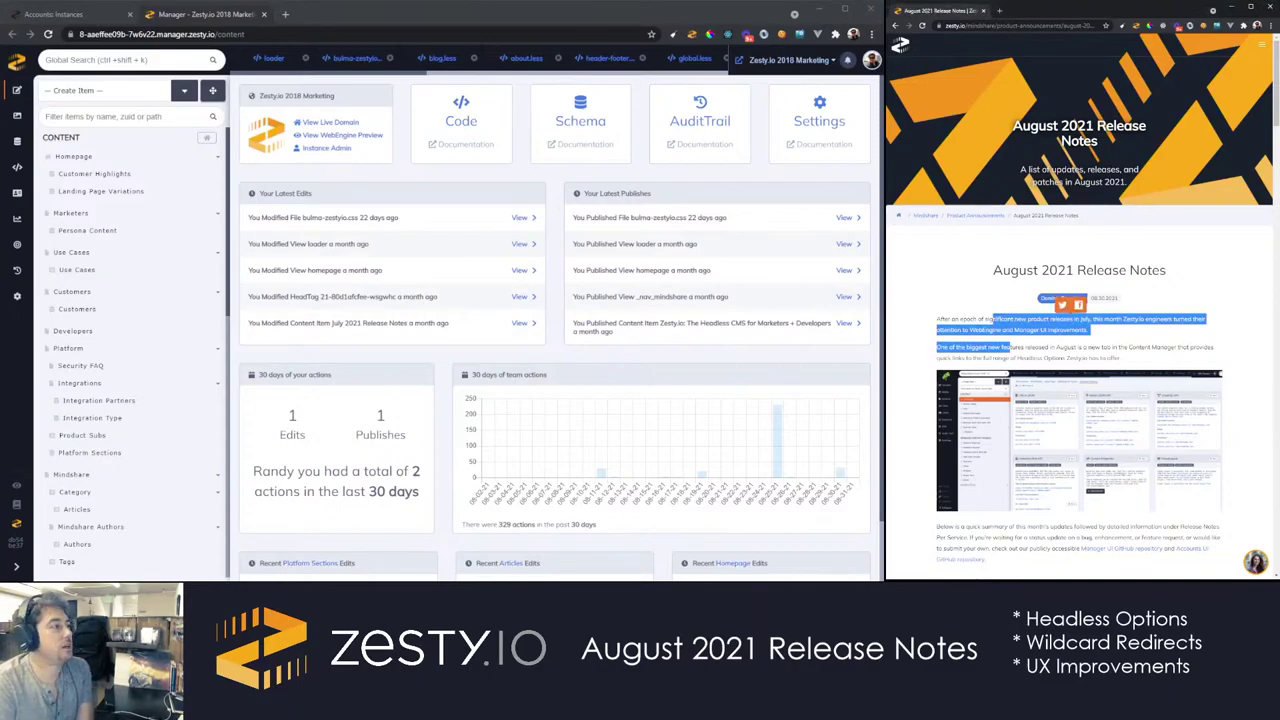
Open the Homepage content item in the Manager and view its Headless Options
left_click(386, 180)
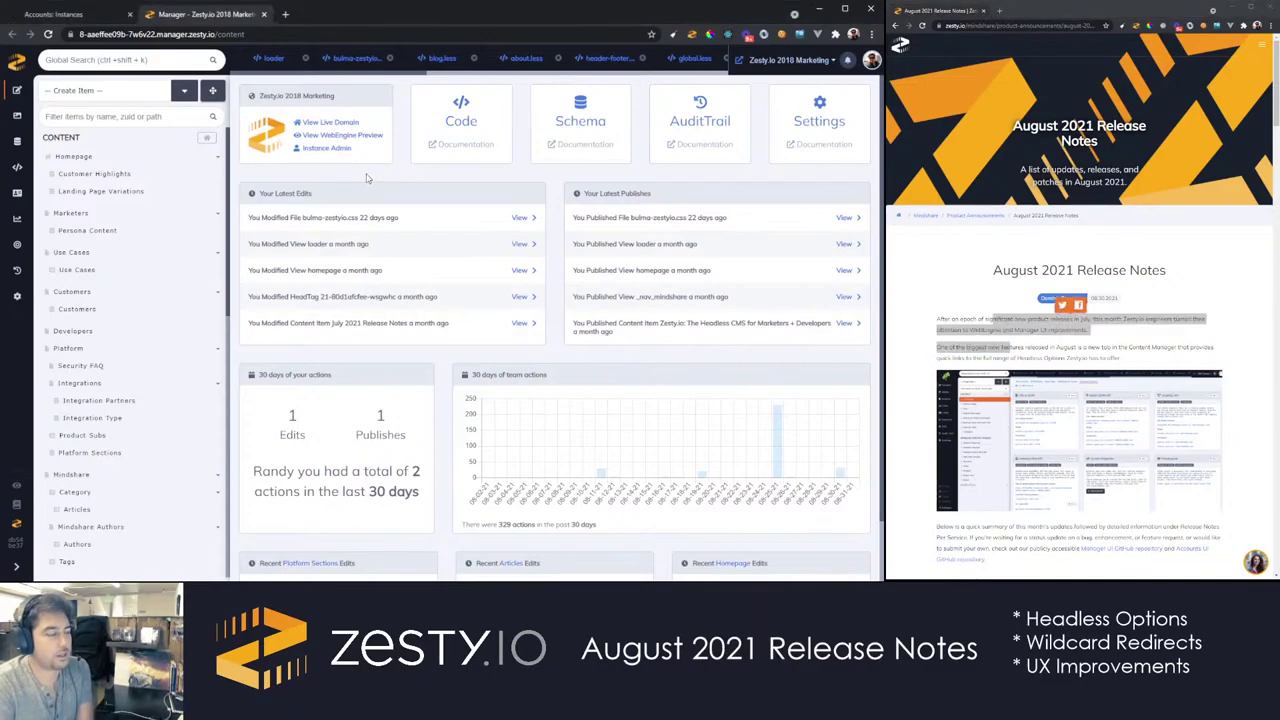
left_click(105, 173)
left_click(104, 160)
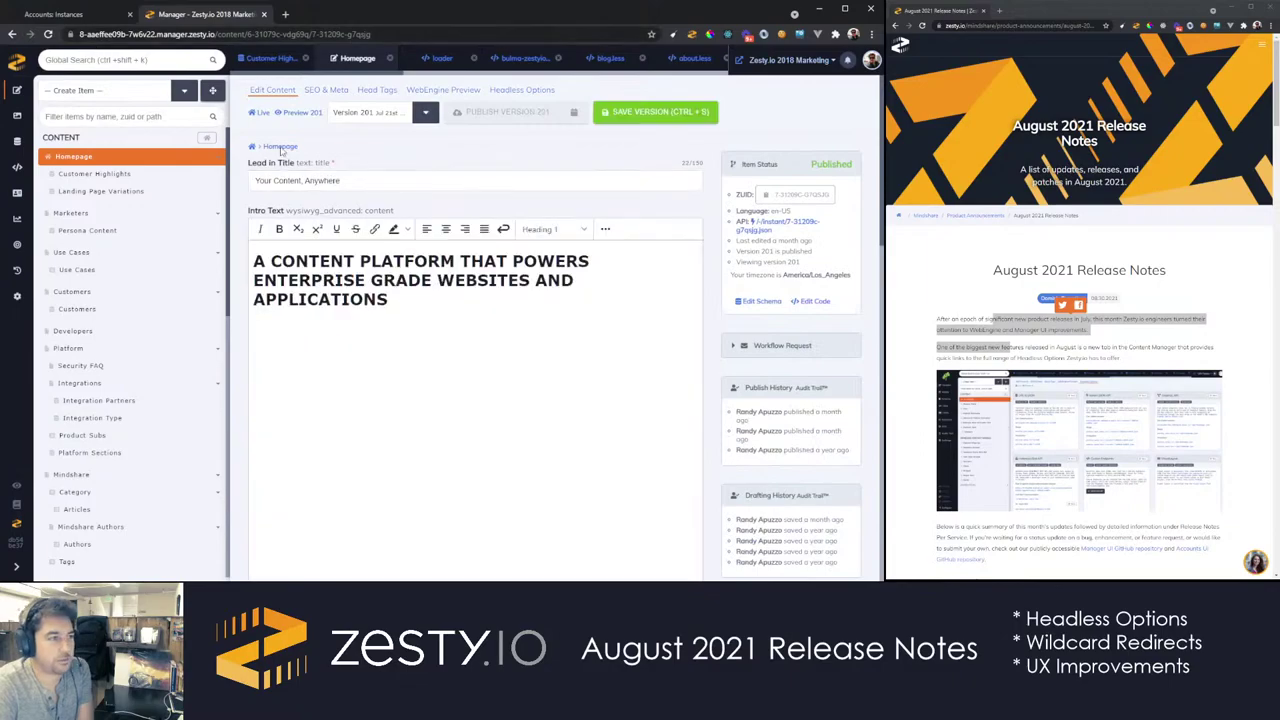
left_click(536, 89)
left_click(416, 172)
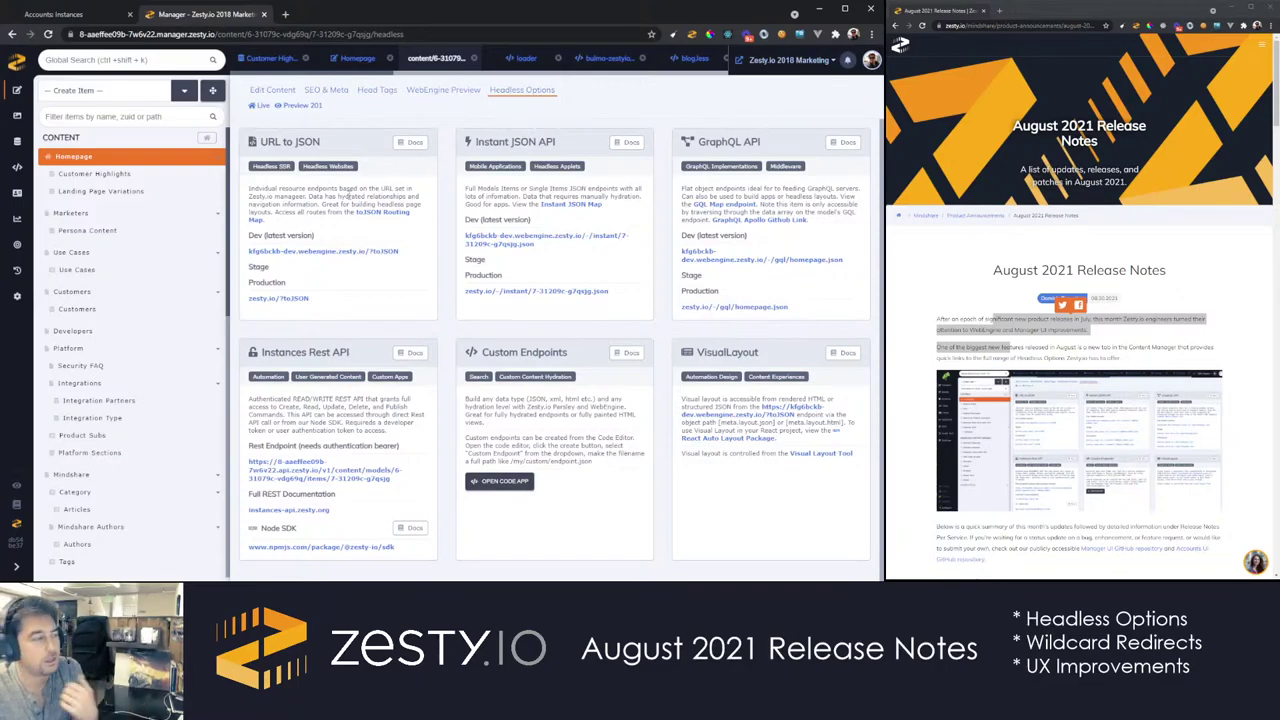
Review the WebEngine Mode choices in the General instance settings and keep Hybrid selected
left_click(16, 300)
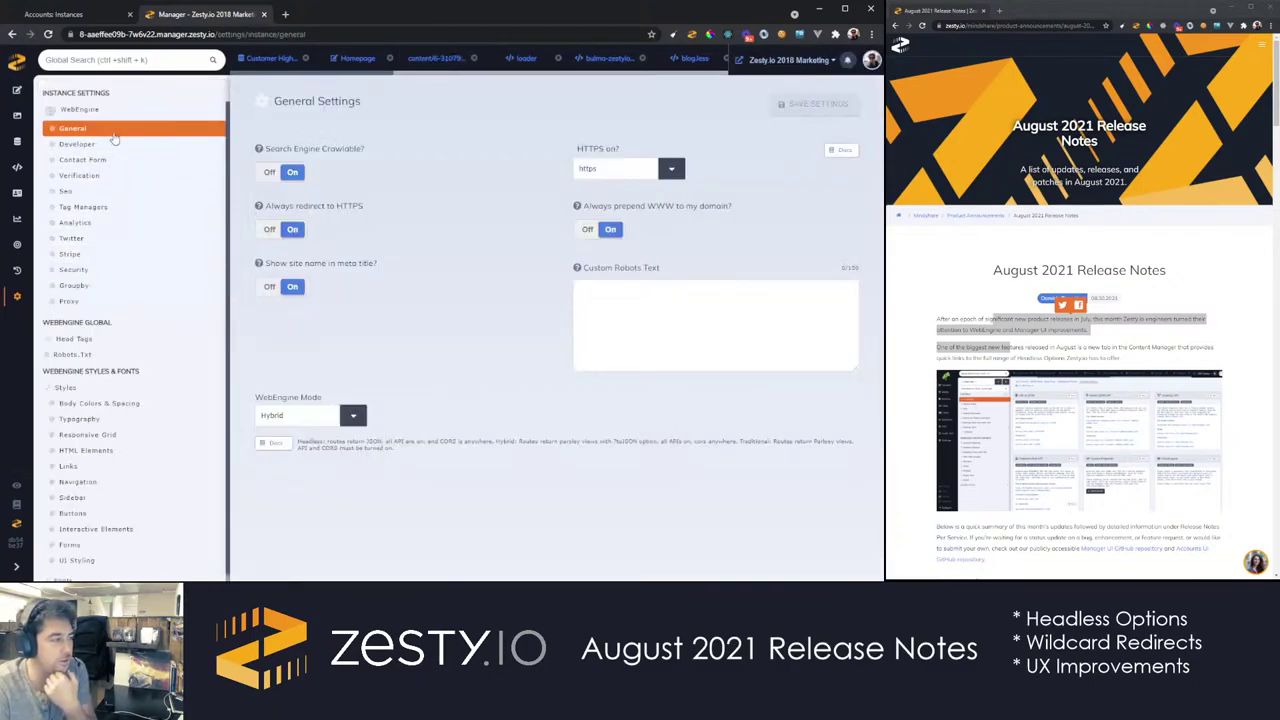
left_click(302, 415)
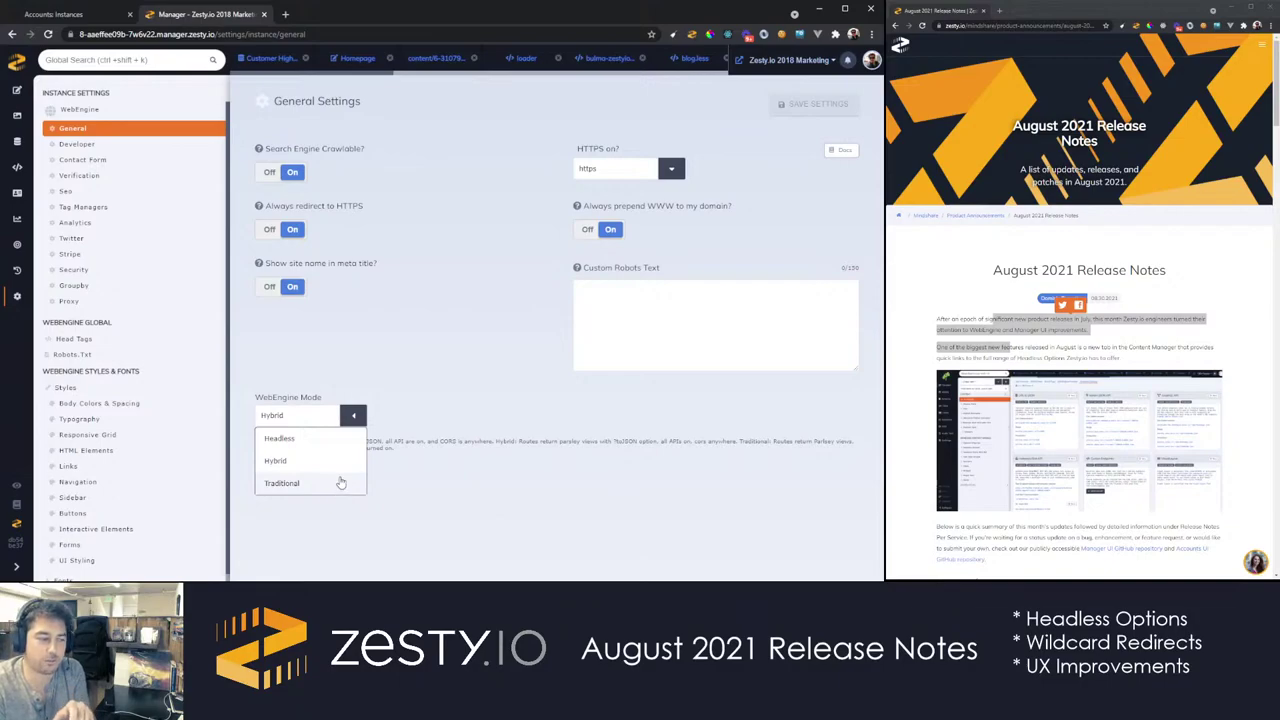
left_click(340, 468)
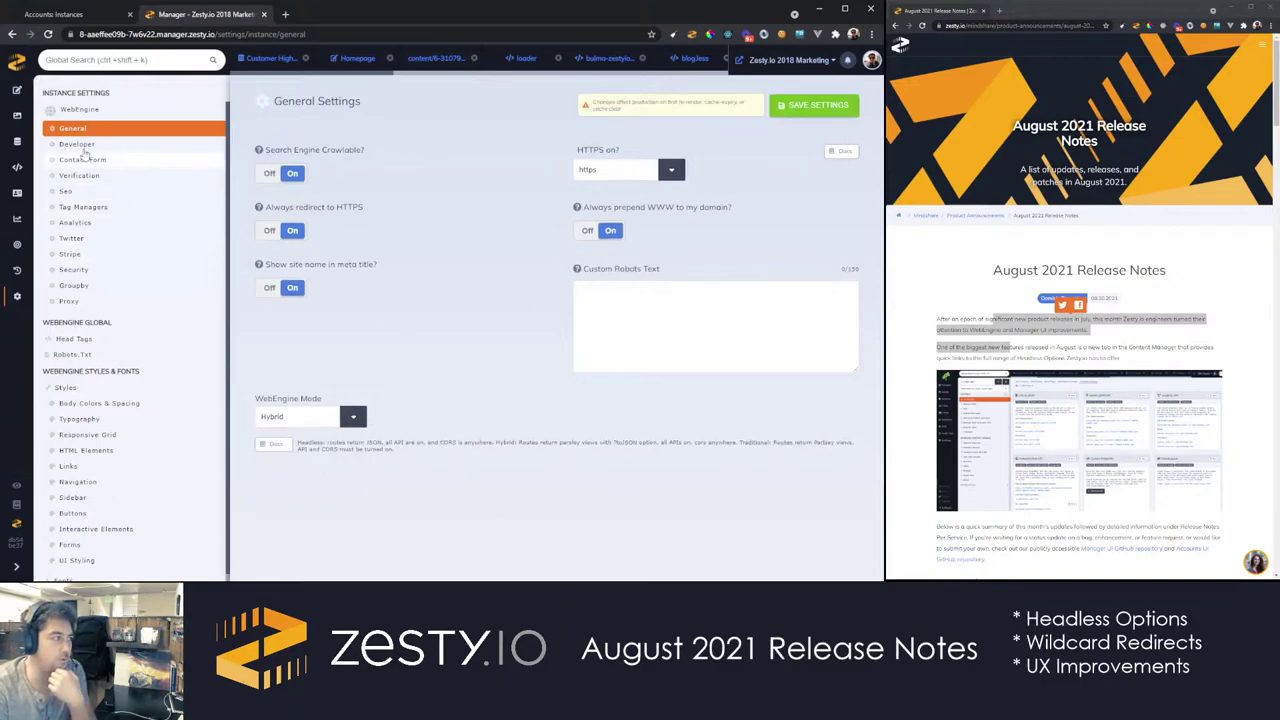
Open the SEO Strategists item in the Persona Content model and view its Headless Options
left_click(17, 91)
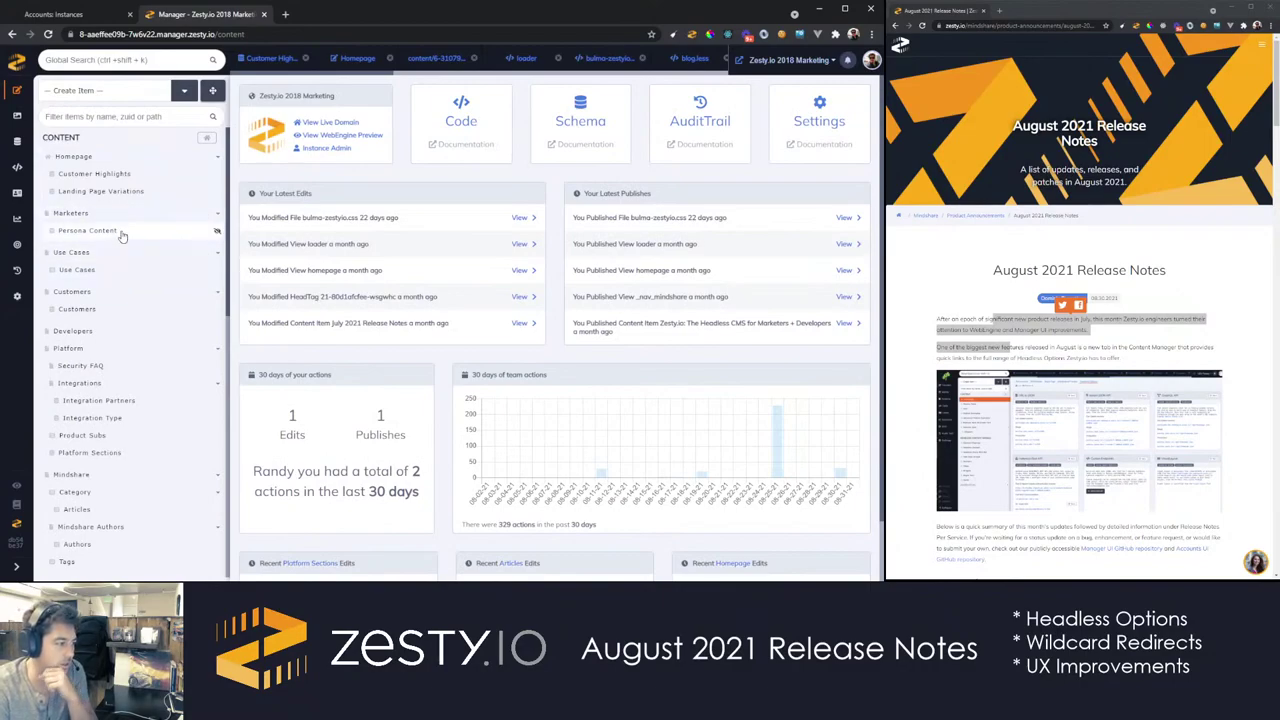
left_click(90, 230)
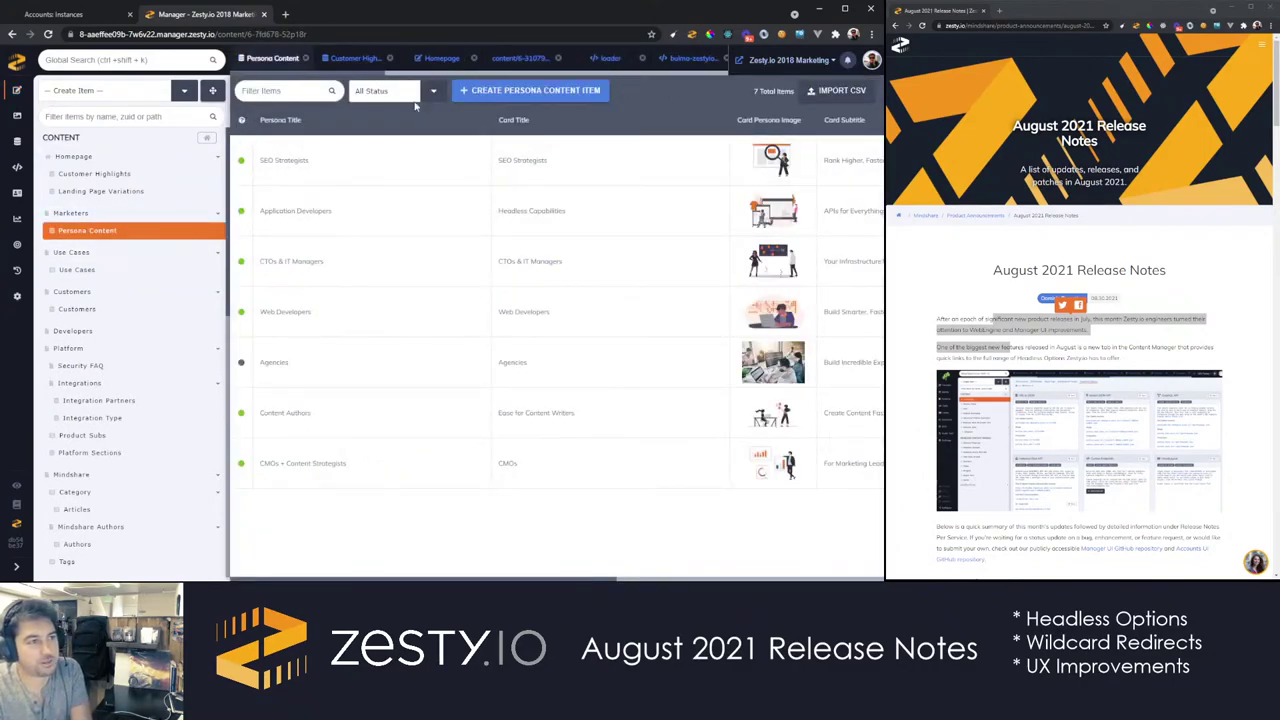
left_click(306, 164)
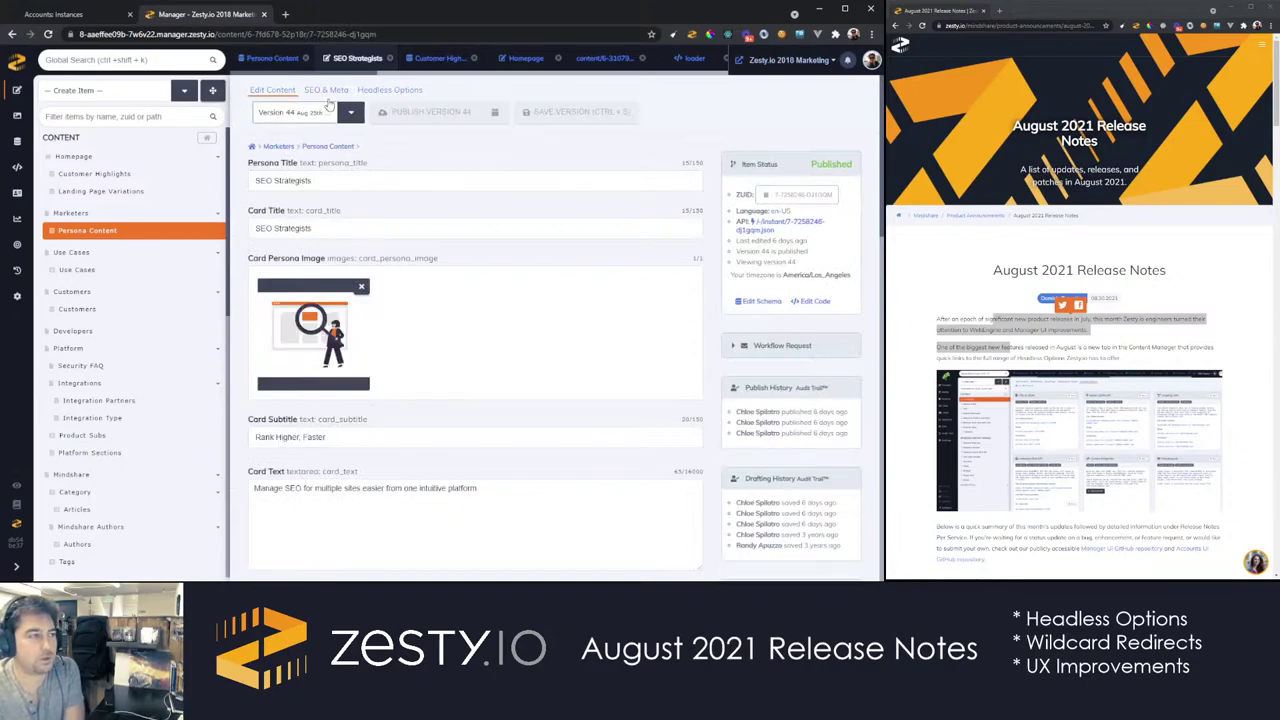
left_click(402, 92)
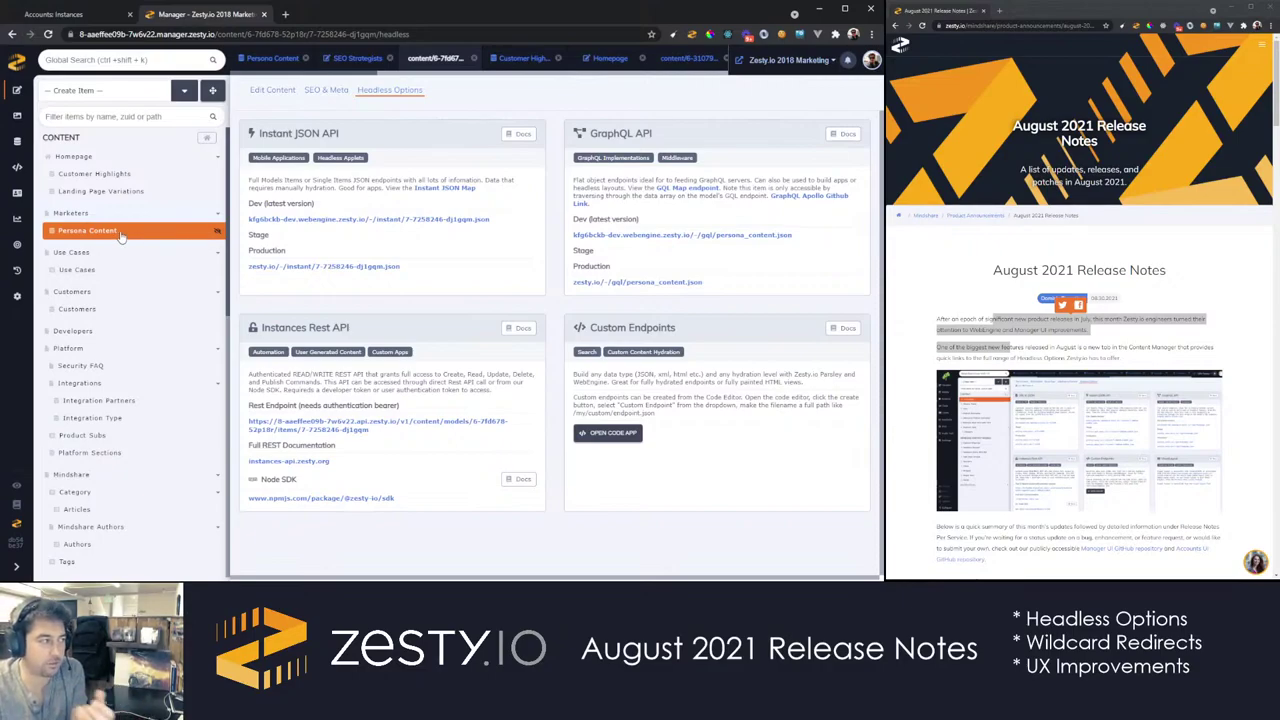
From the Homepage's Headless Options, view the production Instant JSON output and the Instances Rest API documentation, returning to the Manager after each
left_click(103, 159)
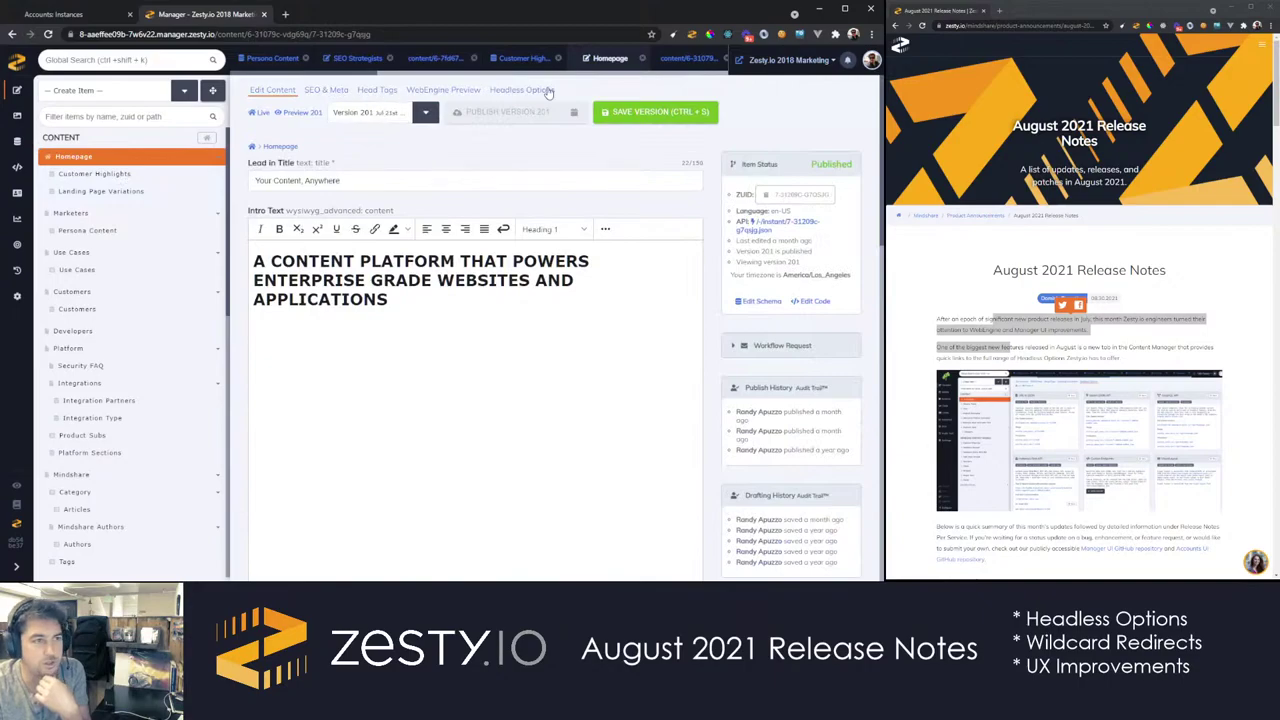
left_click(545, 90)
left_click(416, 173)
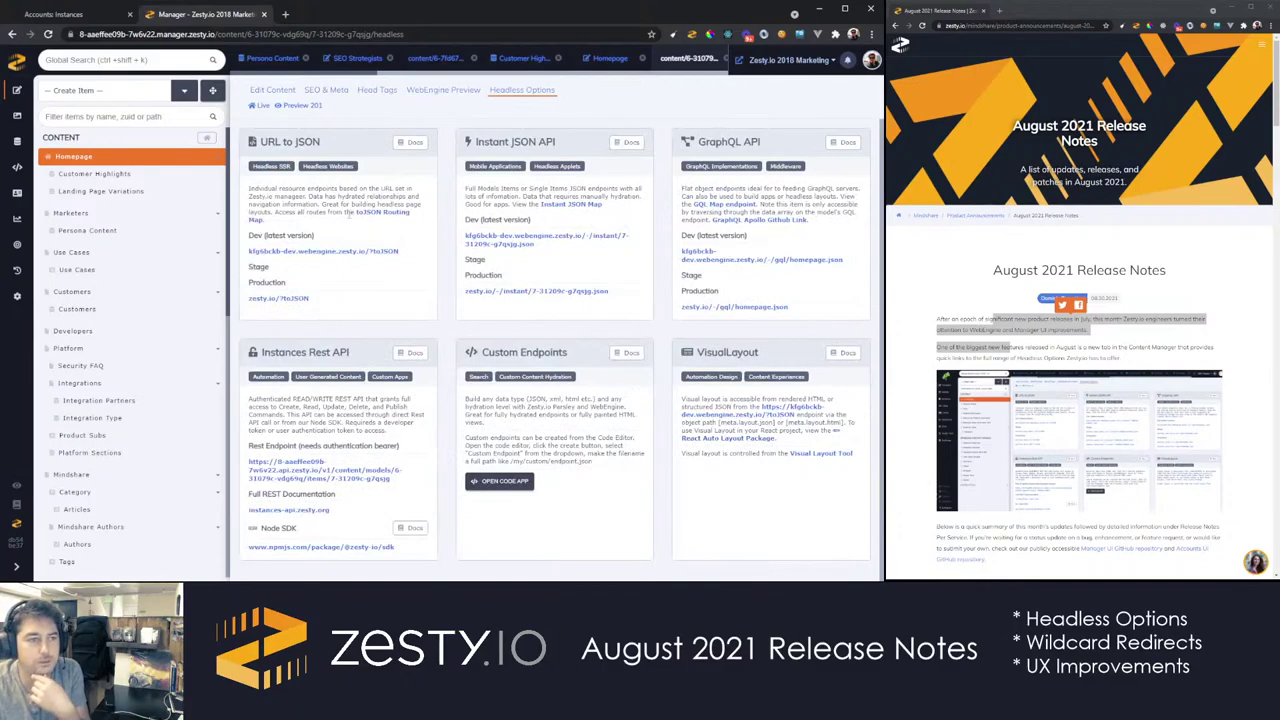
left_click(540, 291)
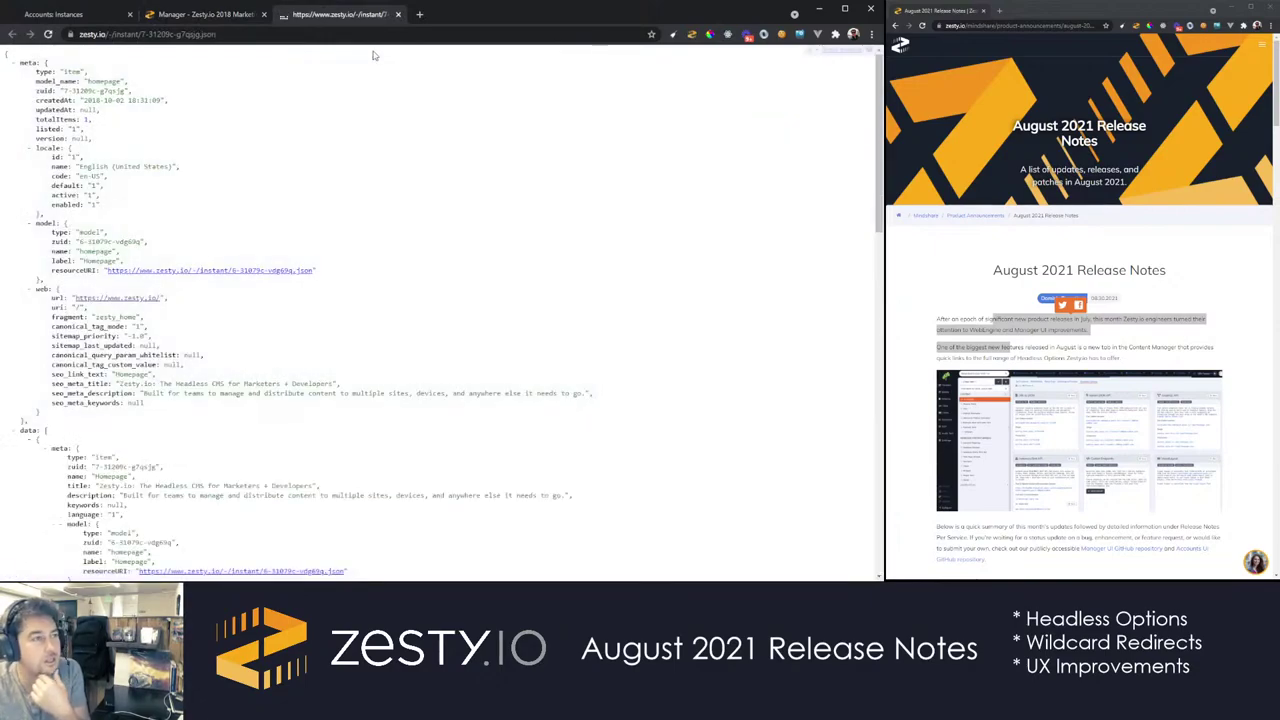
left_click(398, 14)
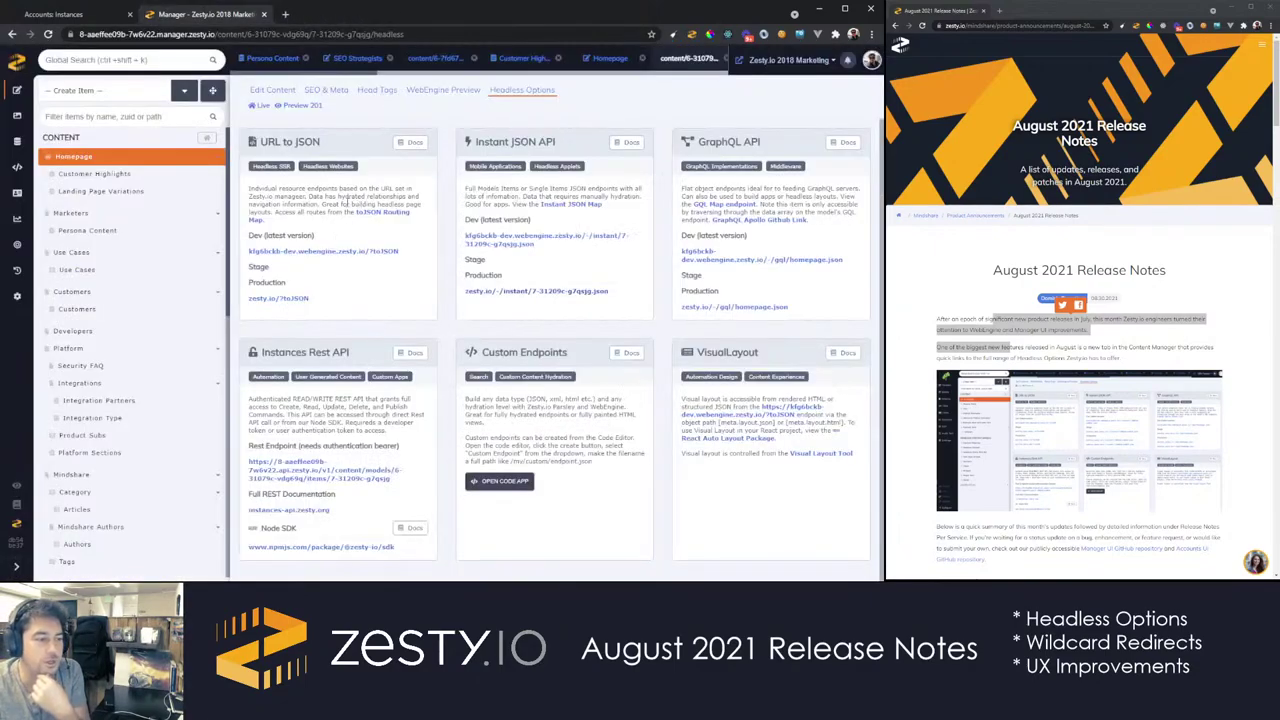
left_click(415, 355)
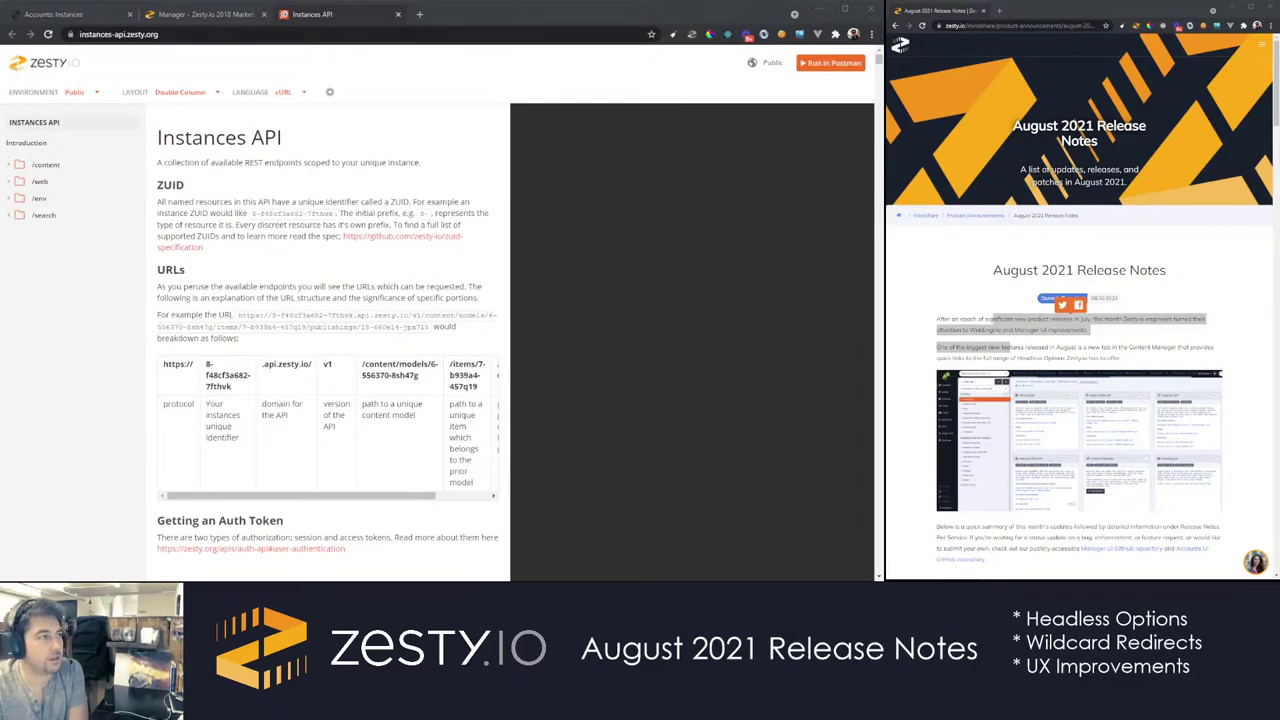
left_click(249, 17)
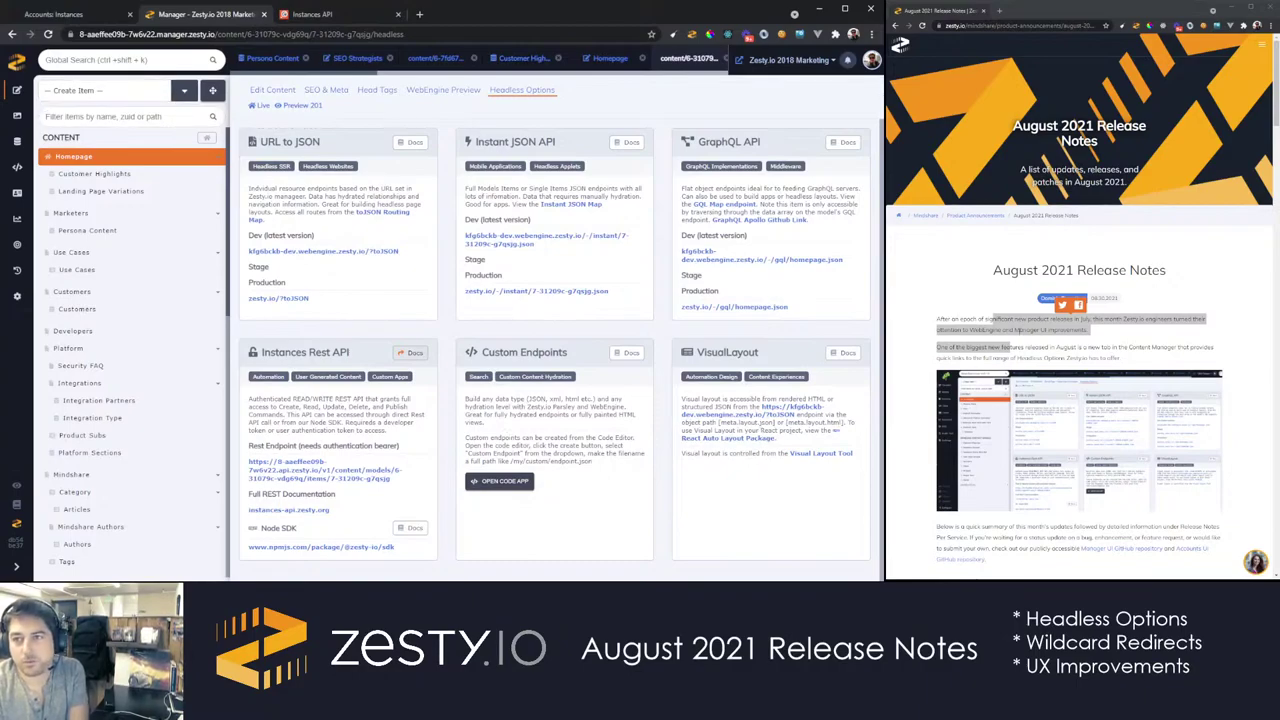
Read through the August summary and the WebEngine section of the release notes
left_click(1018, 329)
scroll(1025, 340, "down", 3)
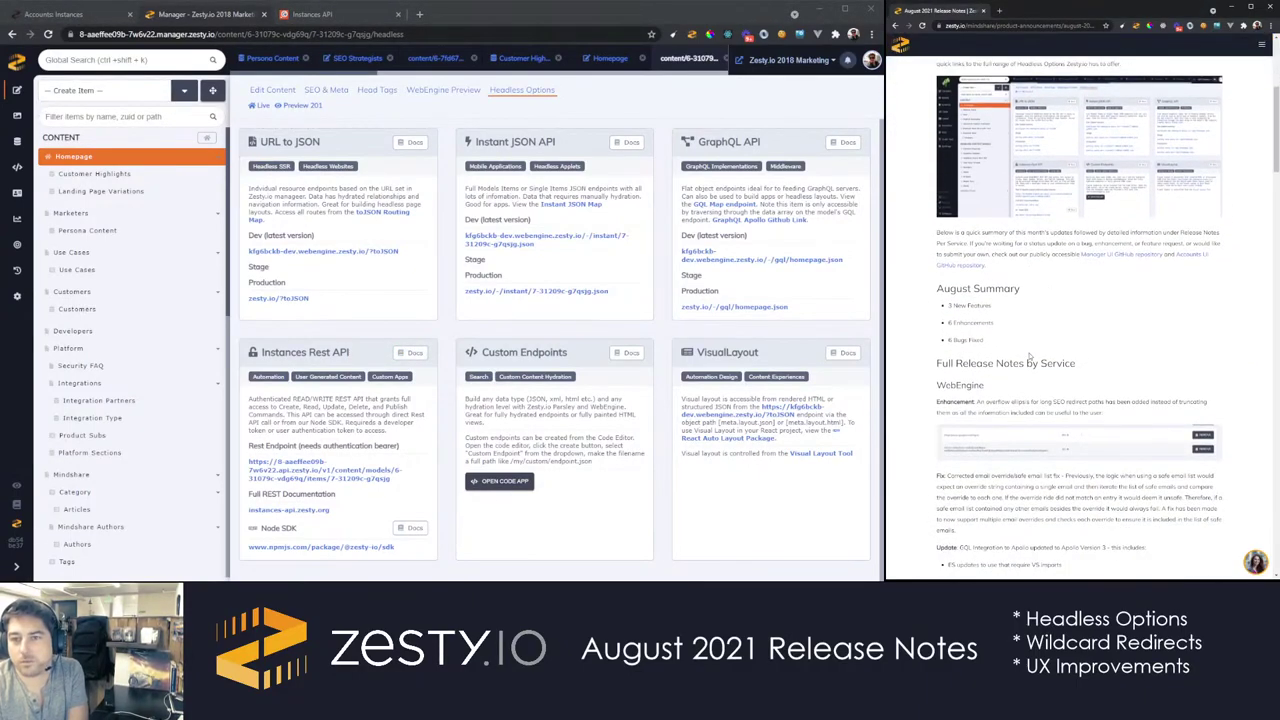
scroll(1030, 352, "down", 3)
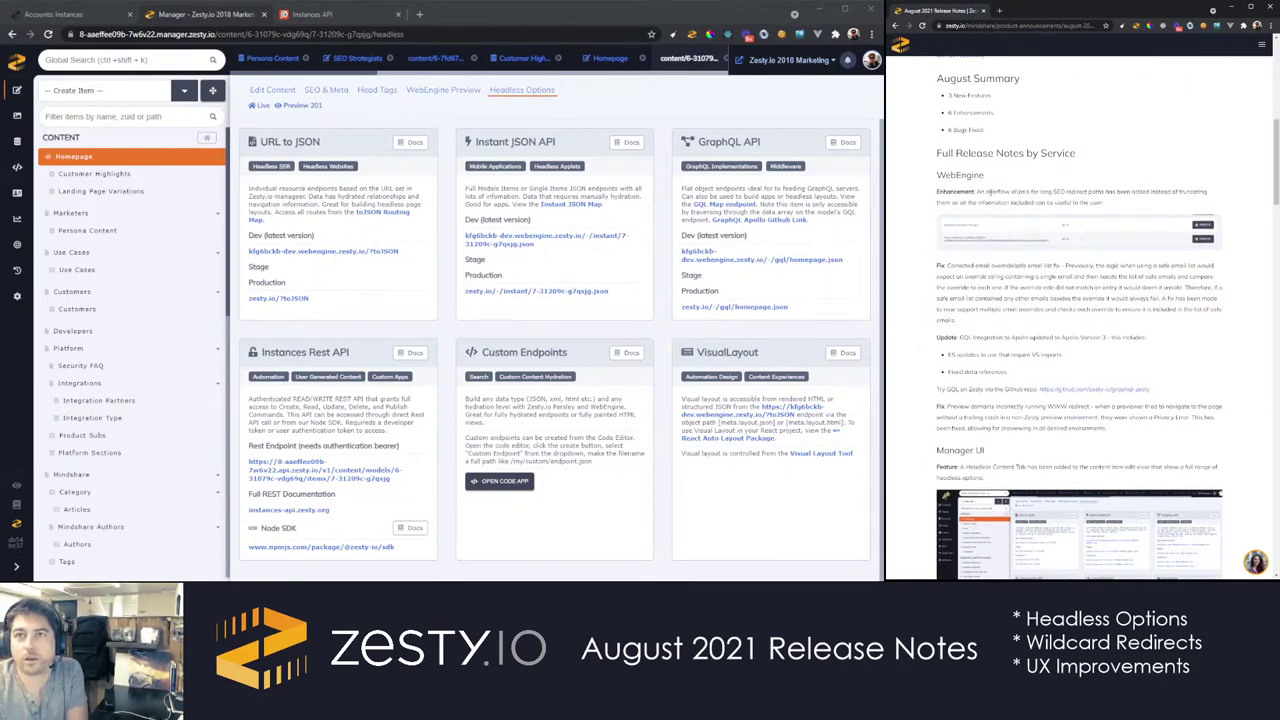
scroll(1004, 305, "down", 1)
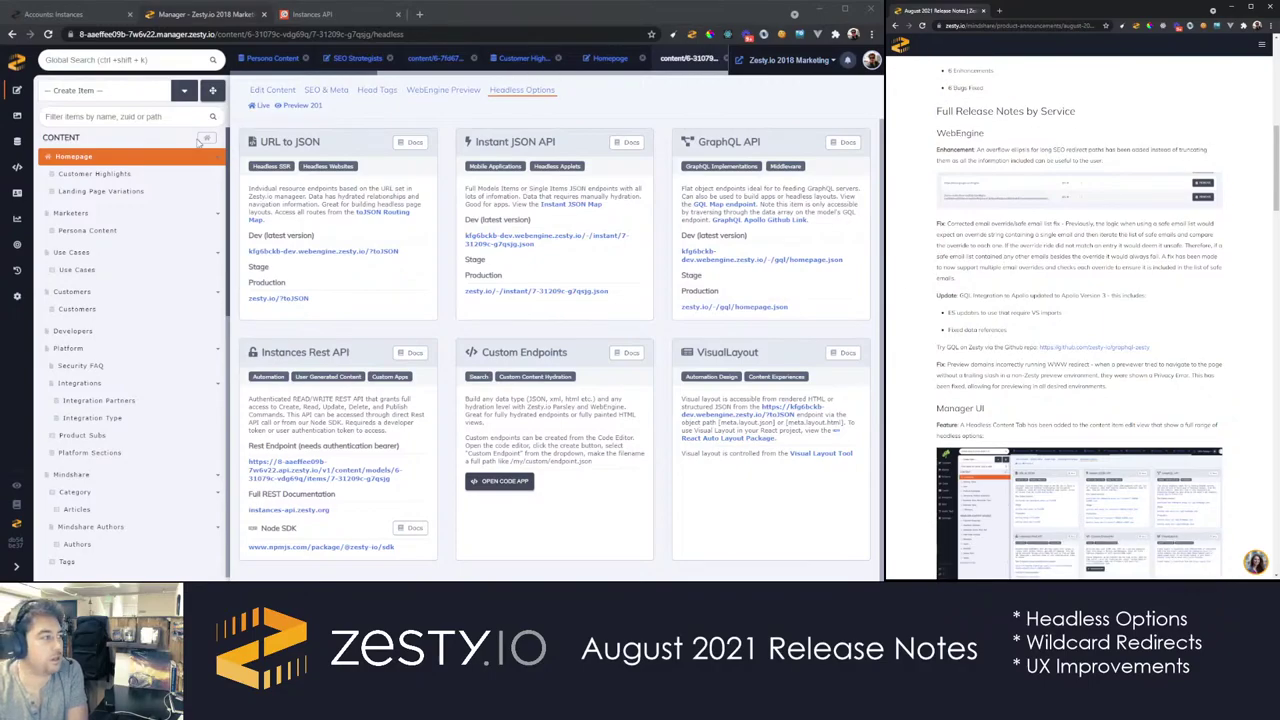
Open the instance's redirects in the Manager and review the available redirect types
left_click(15, 246)
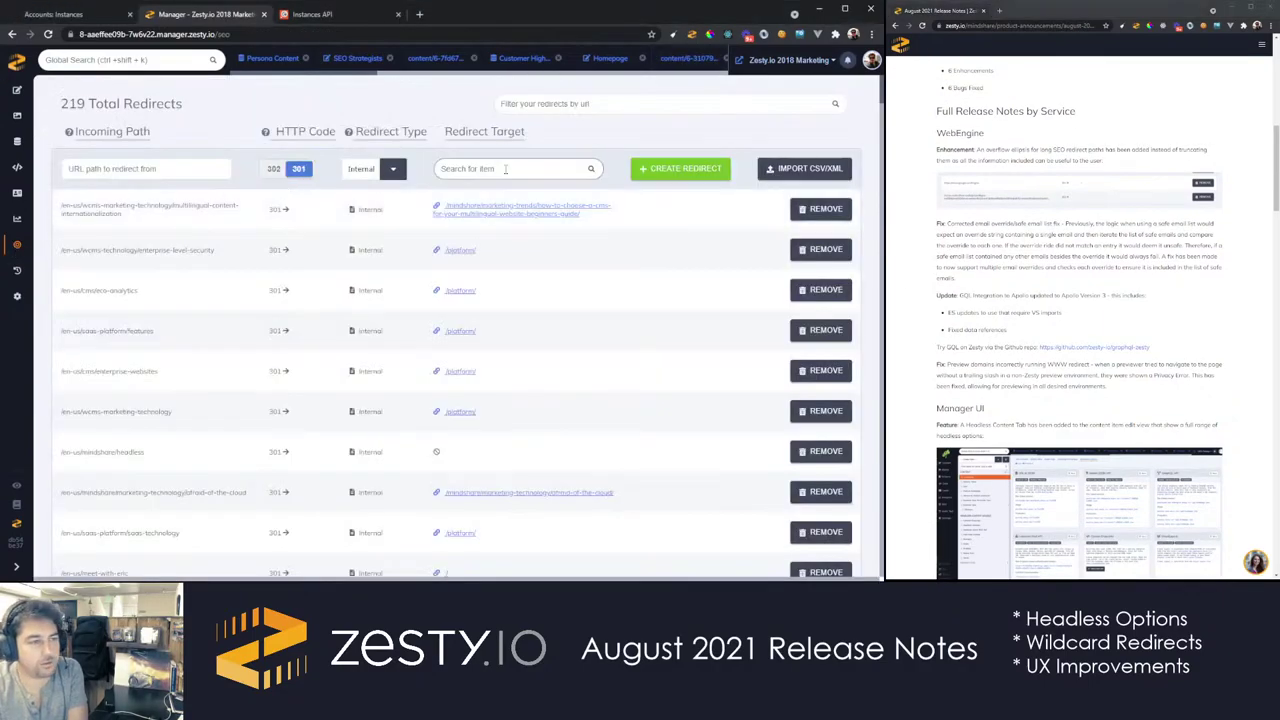
left_click(390, 170)
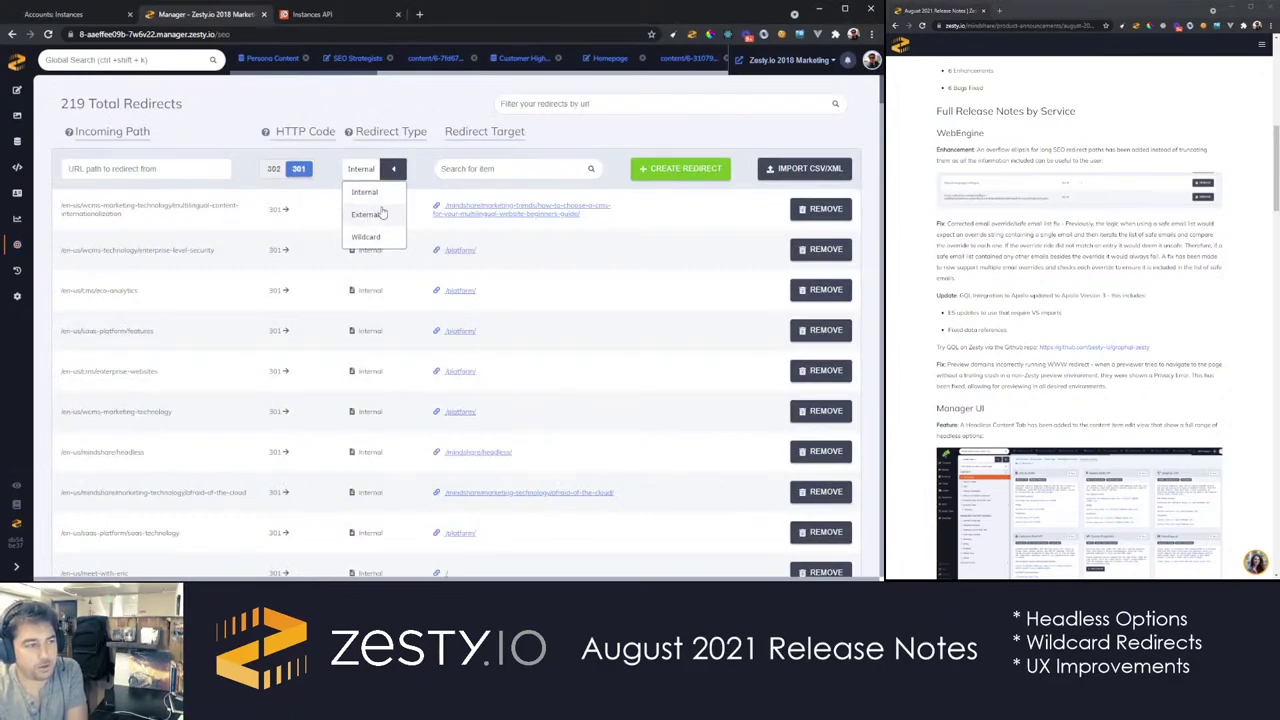
Search the internal redirect targets for "hom" and choose the item "Zesty.io: The Headless CMS for Marketers + Developers"
left_click(484, 168)
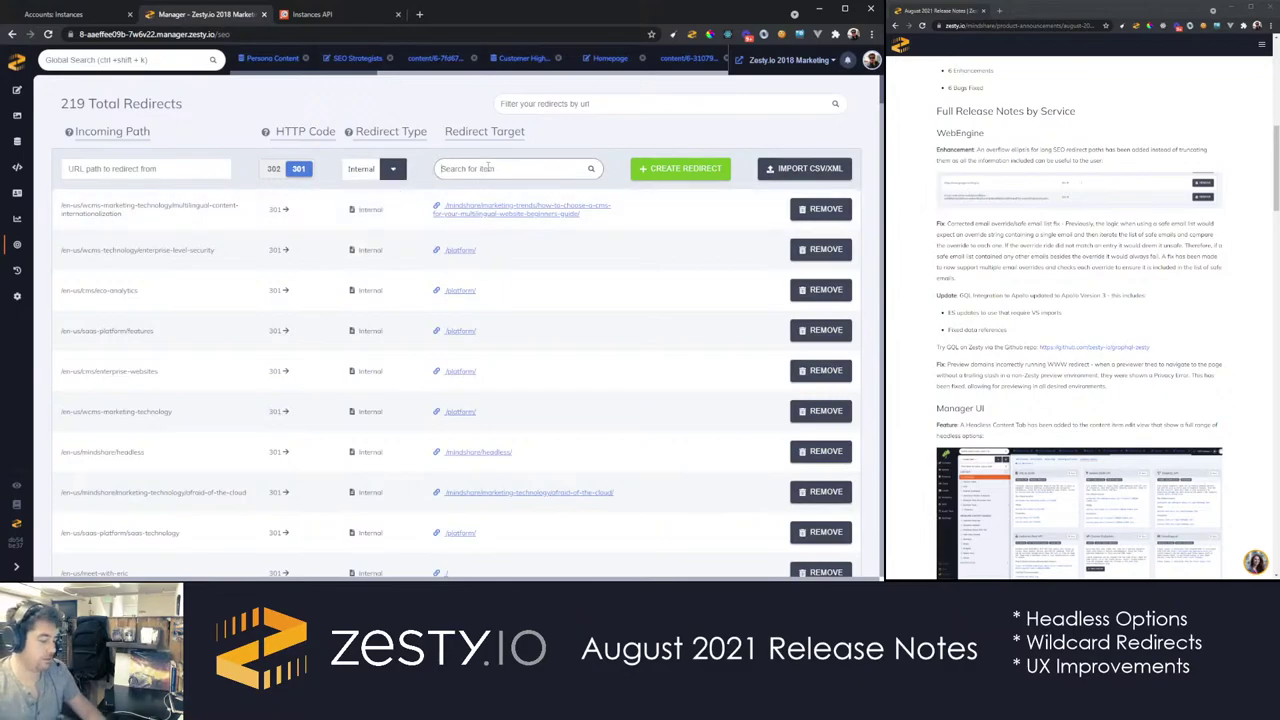
type("hom")
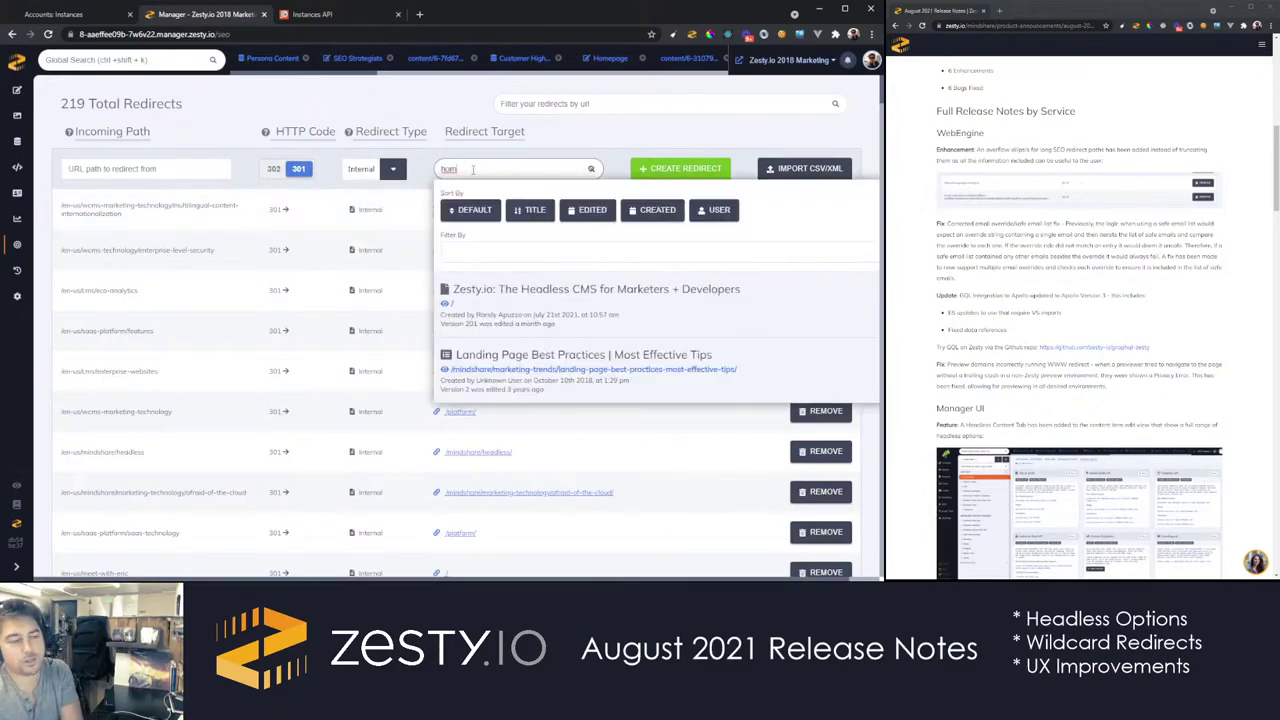
left_click(497, 313)
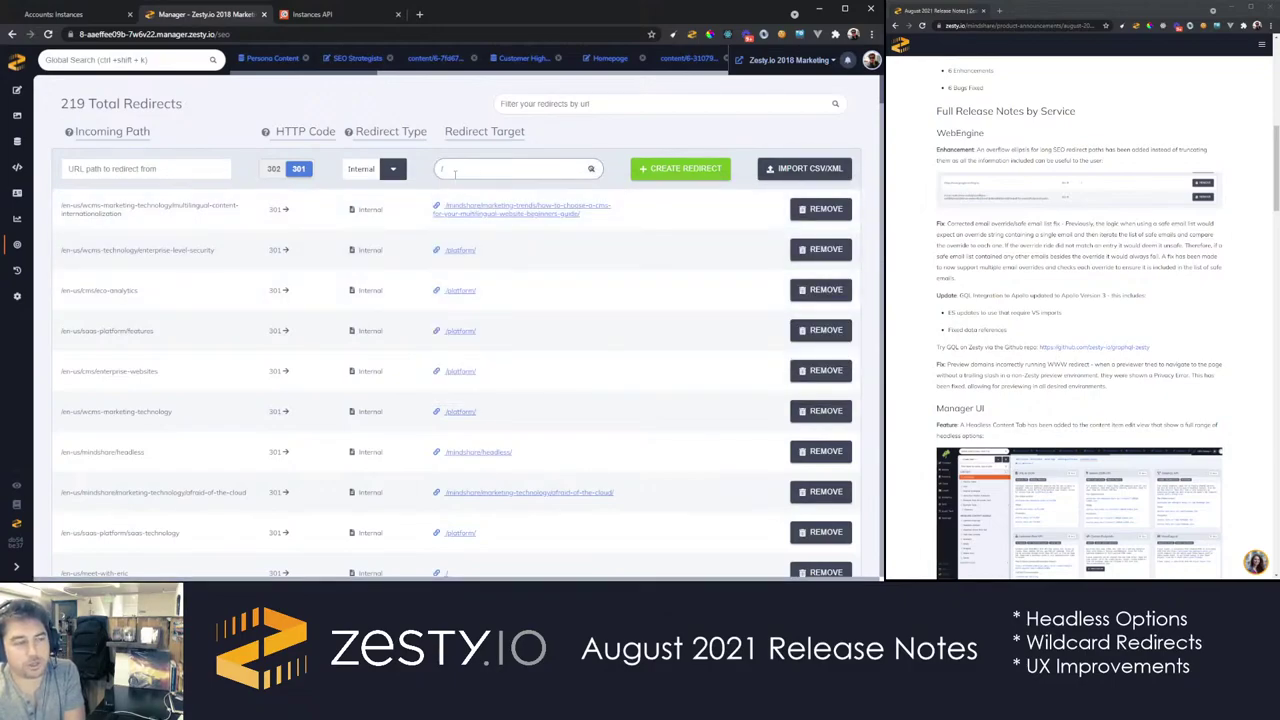
left_click(185, 174)
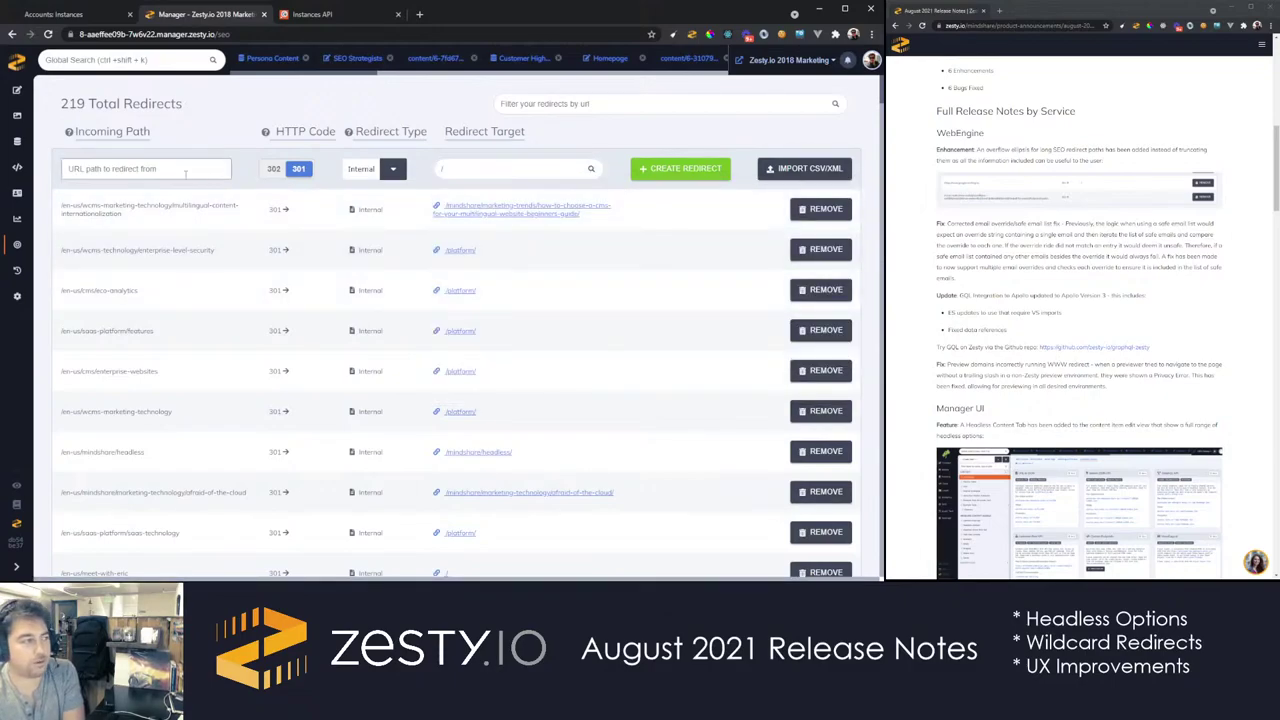
left_click(470, 168)
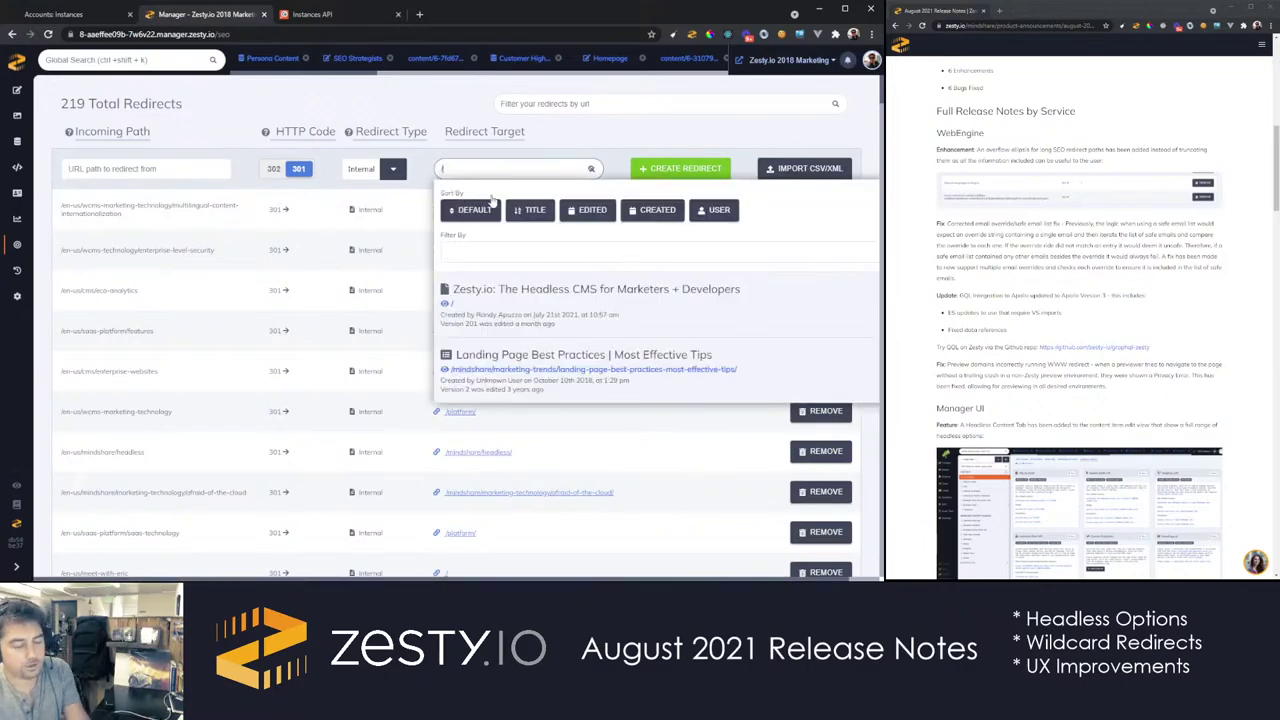
left_click(494, 283)
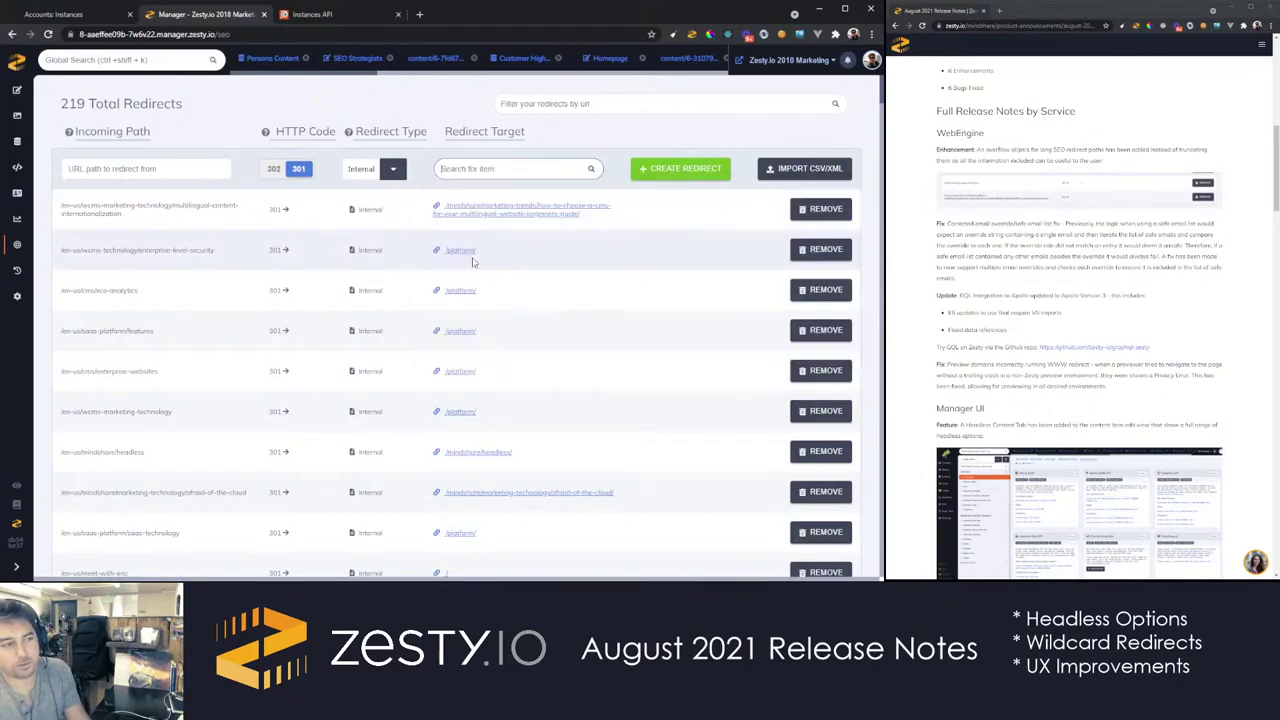
left_click(365, 168)
left_click(379, 219)
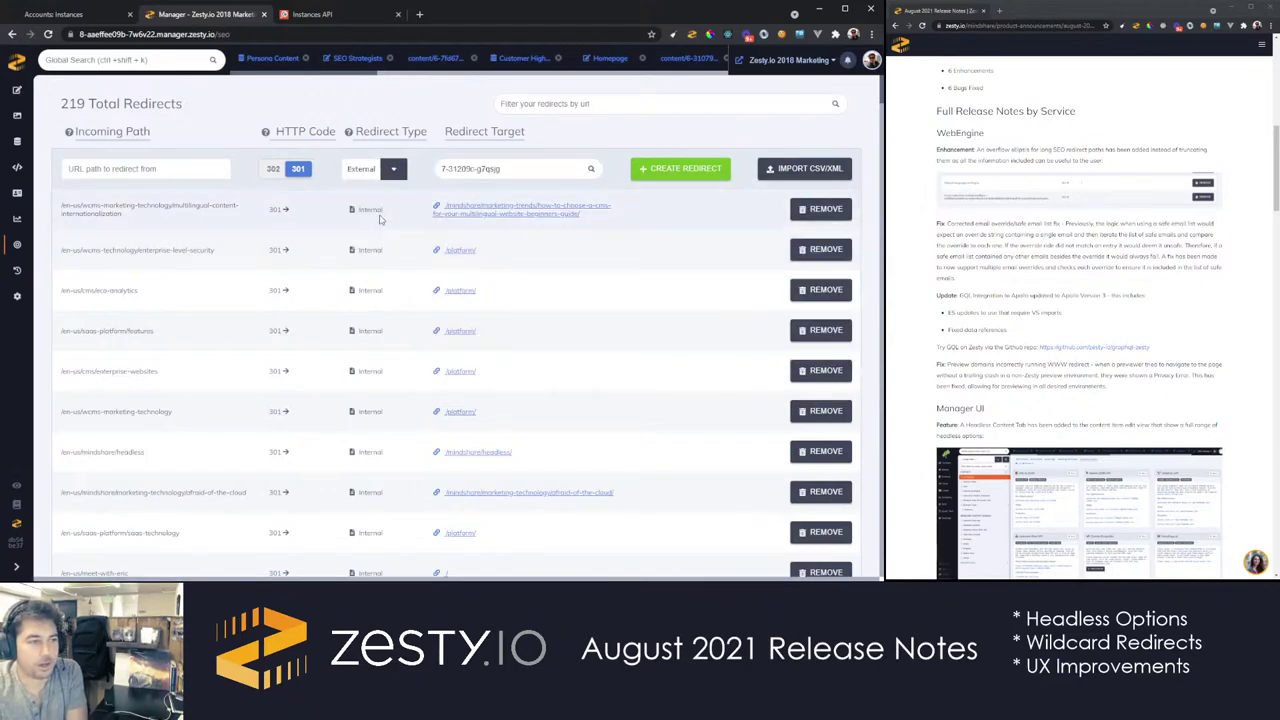
left_click(470, 168)
key("ctrl+a")
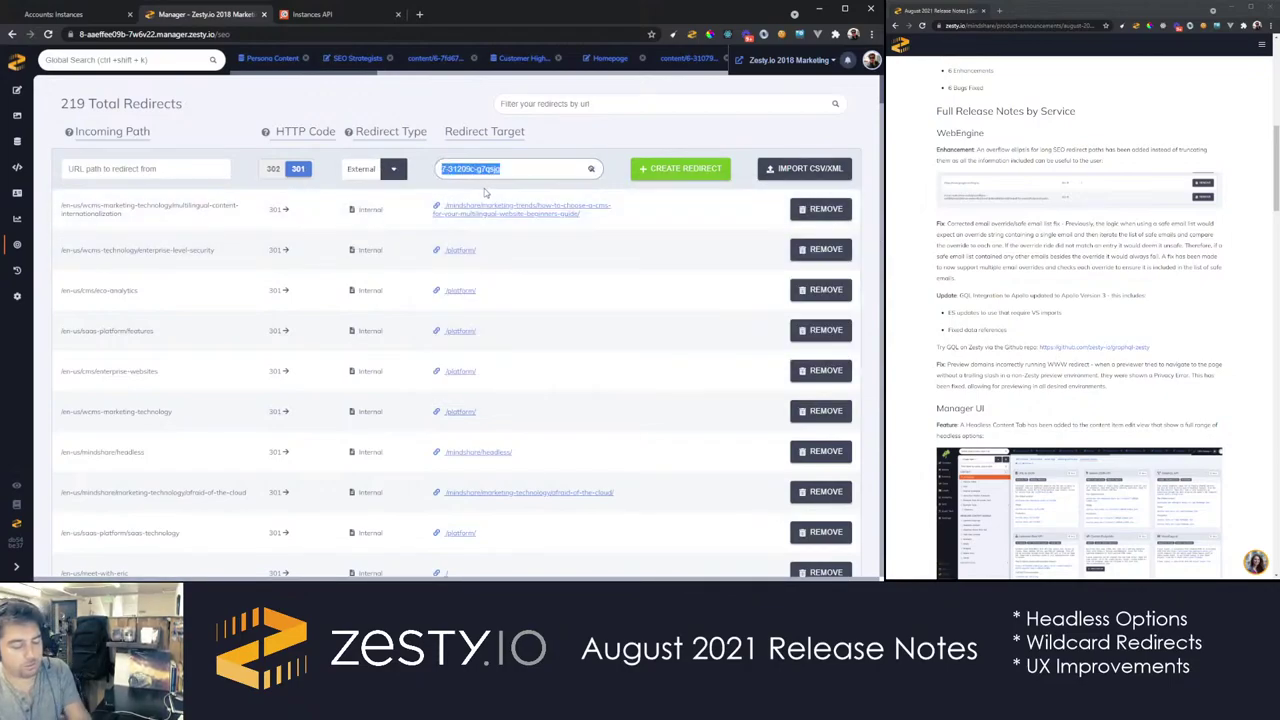
key("BackSpace")
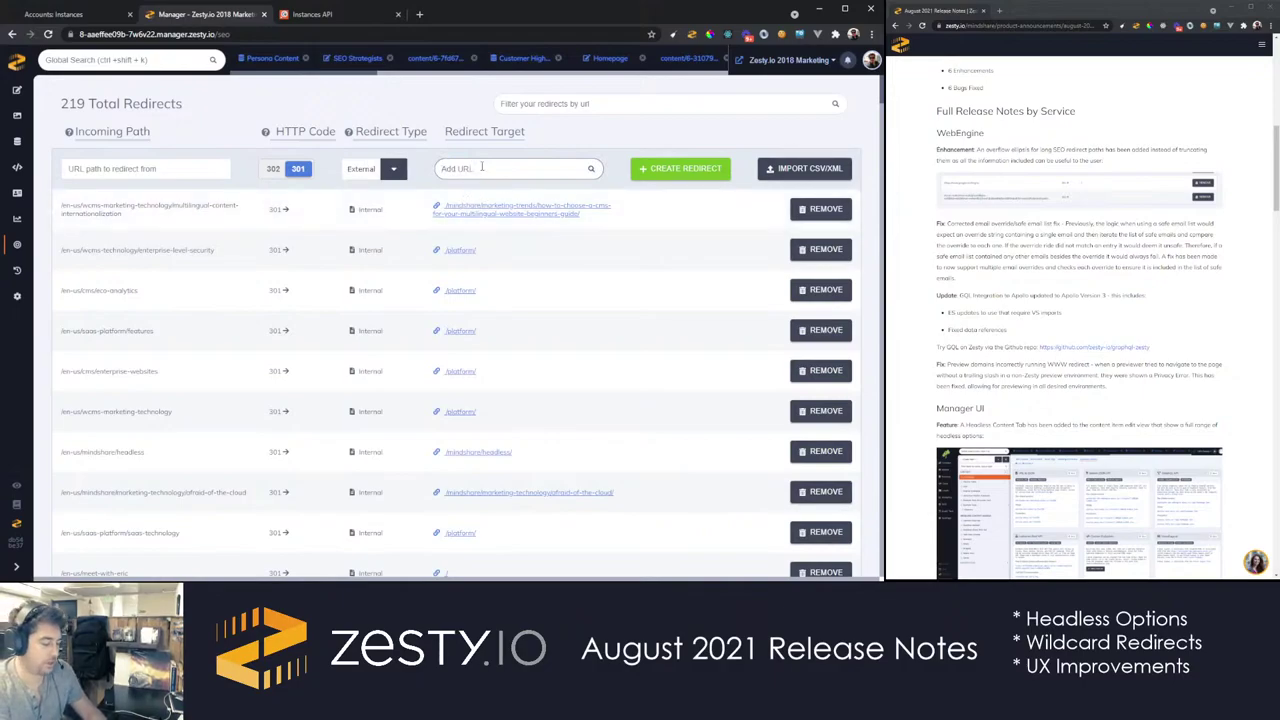
type("https://www")
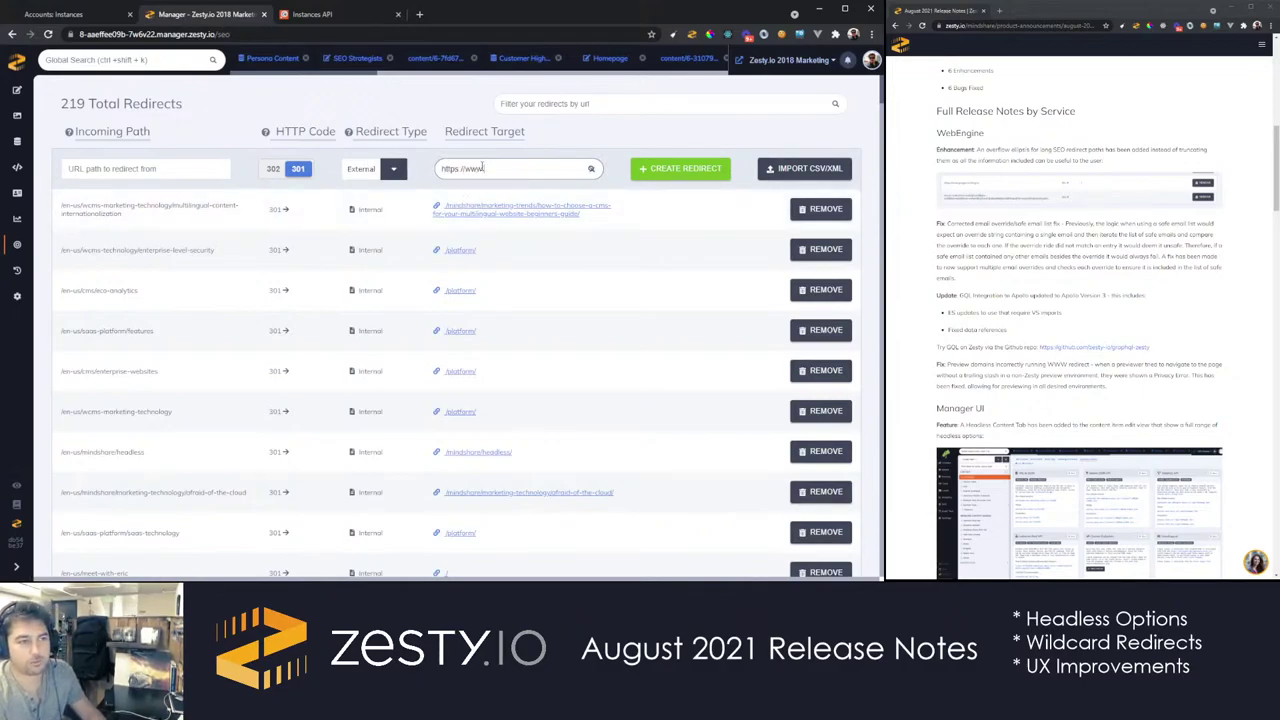
type(".google.com")
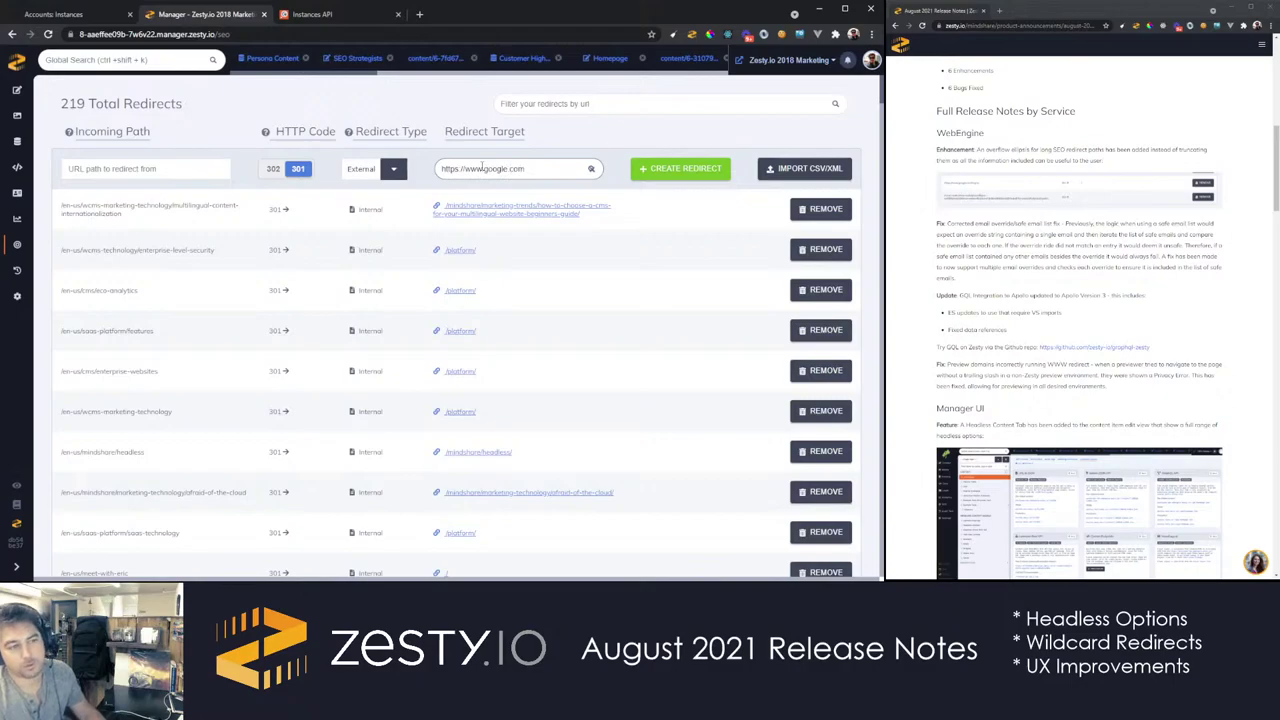
Clear the new redirect's external target URL and change its redirect type to Wildcard
left_click_drag(522, 170, 378, 166)
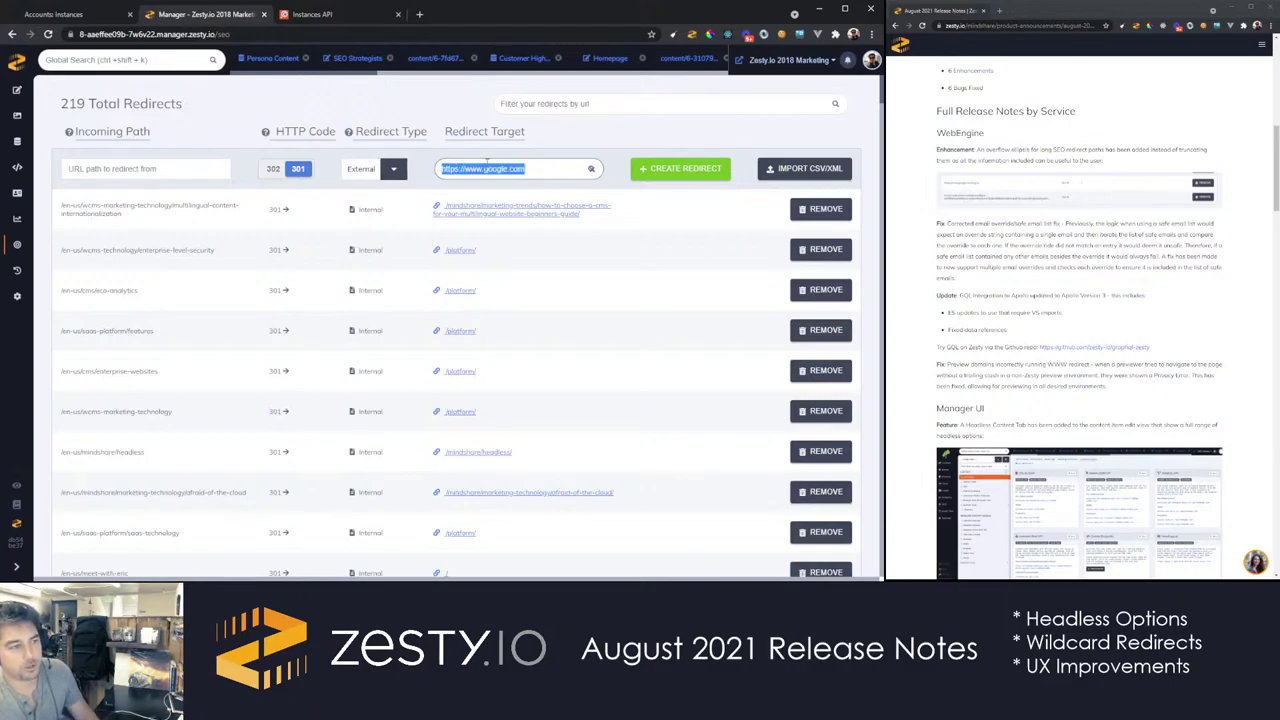
key("BackSpace")
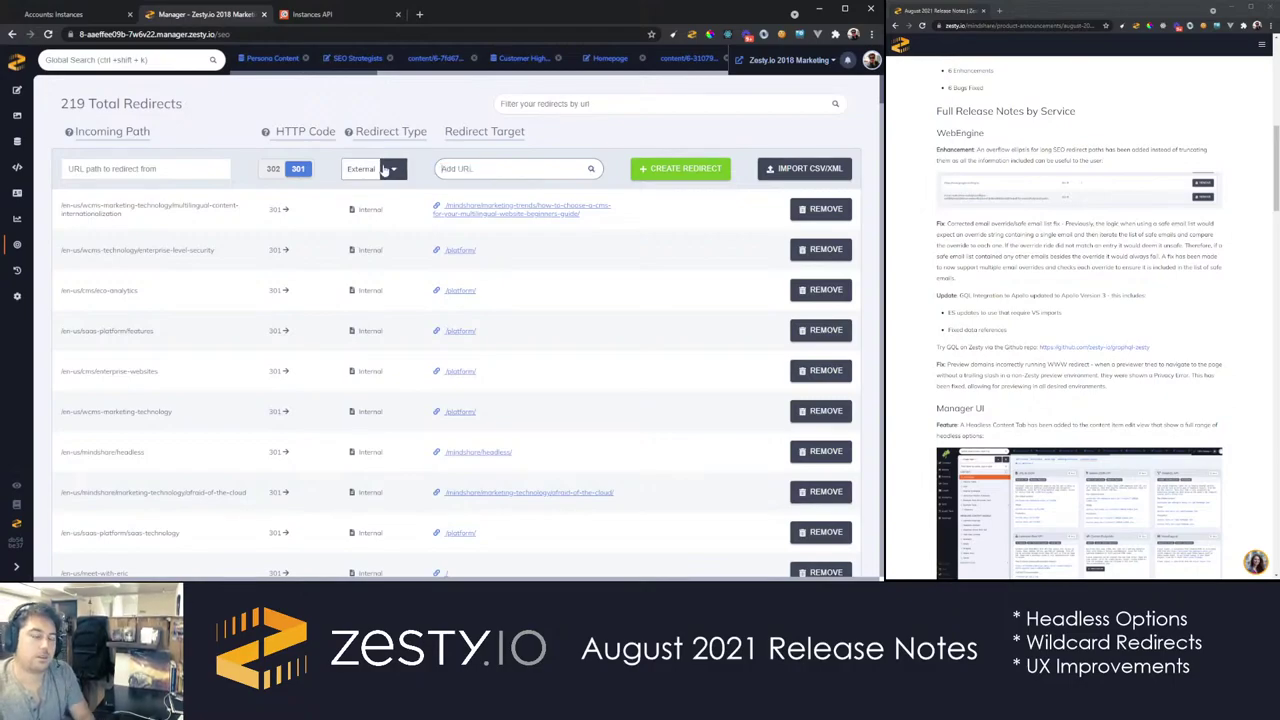
left_click(388, 169)
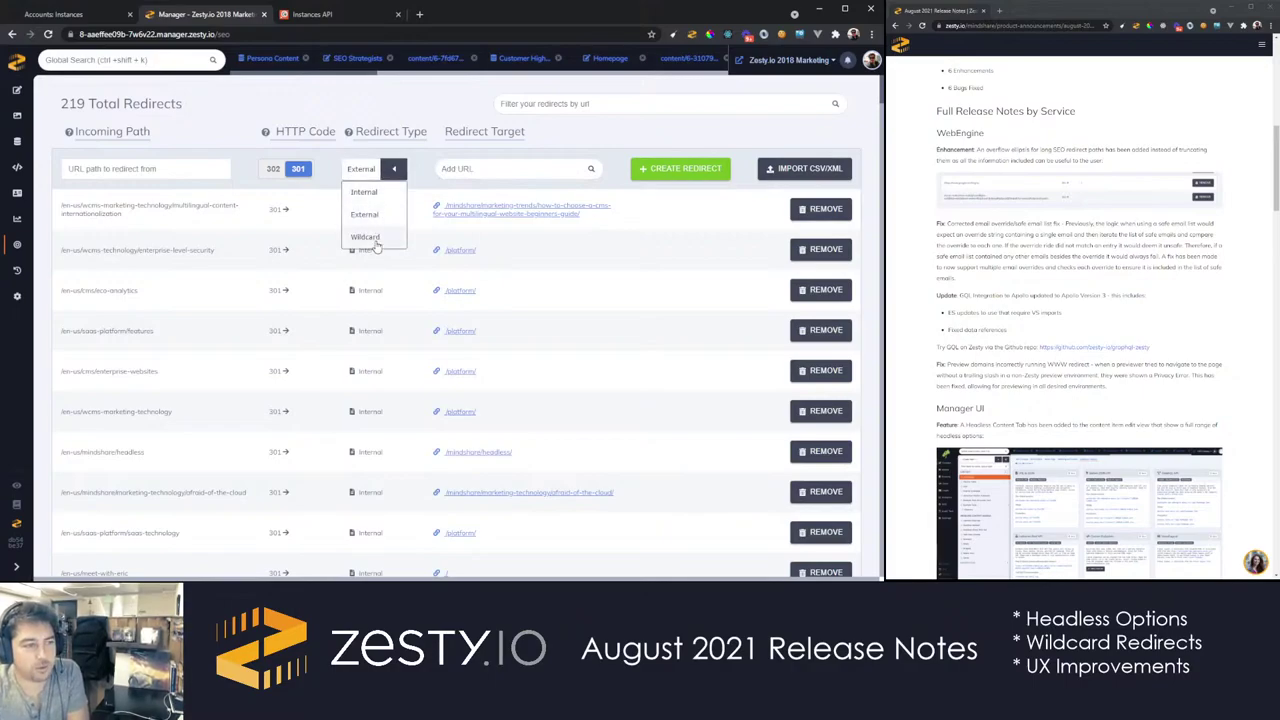
left_click(366, 237)
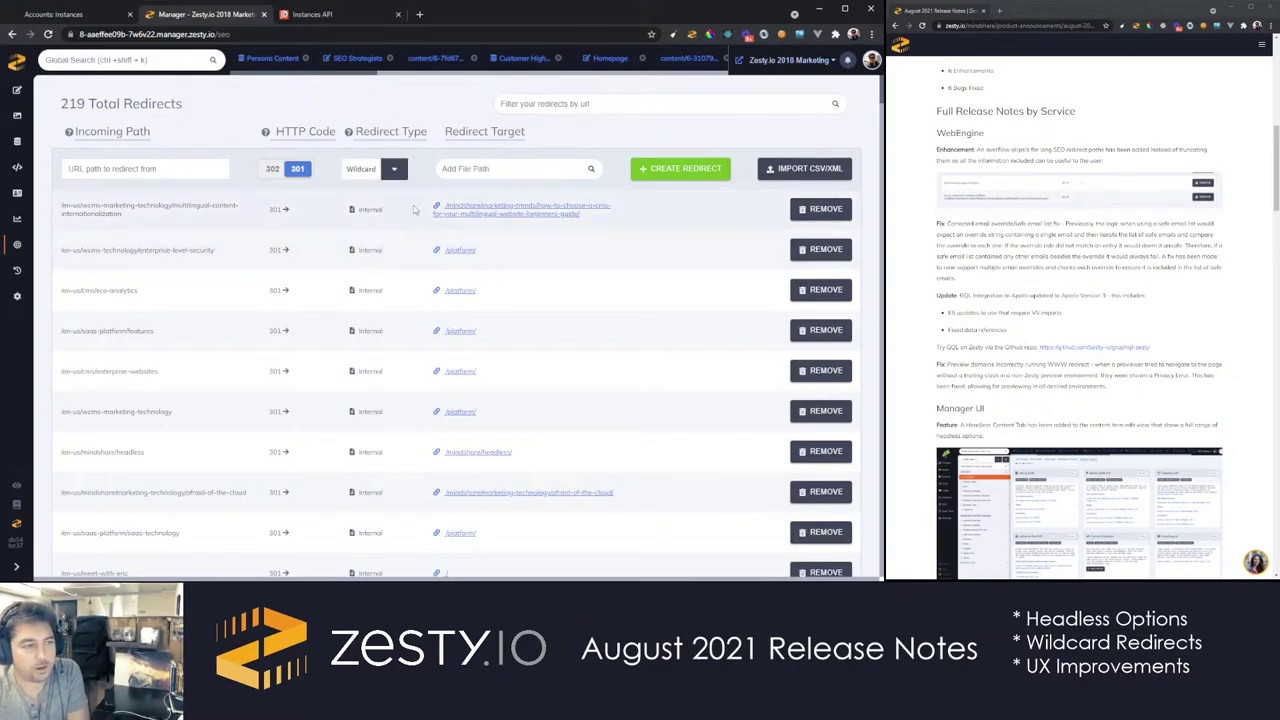
Enter /*/ as the wildcard redirect target and /*/*/ as the incoming path
left_click(467, 168)
type("/")
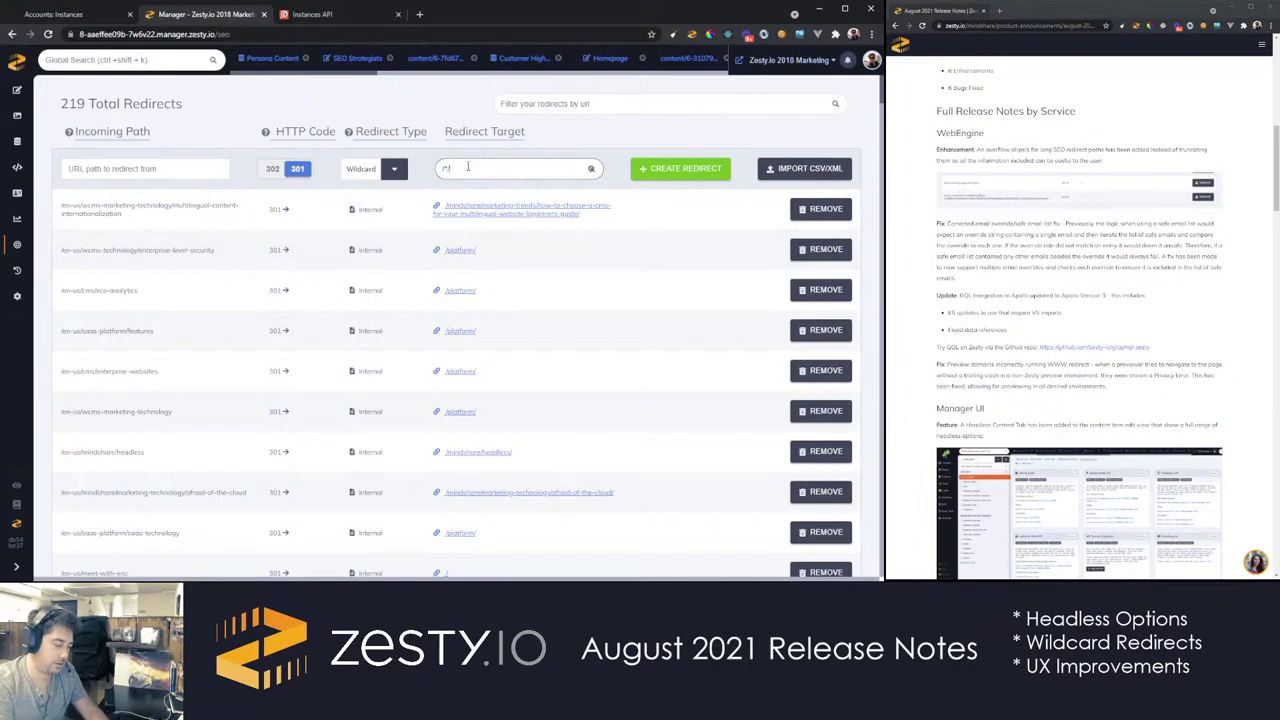
type("*")
left_click(179, 168)
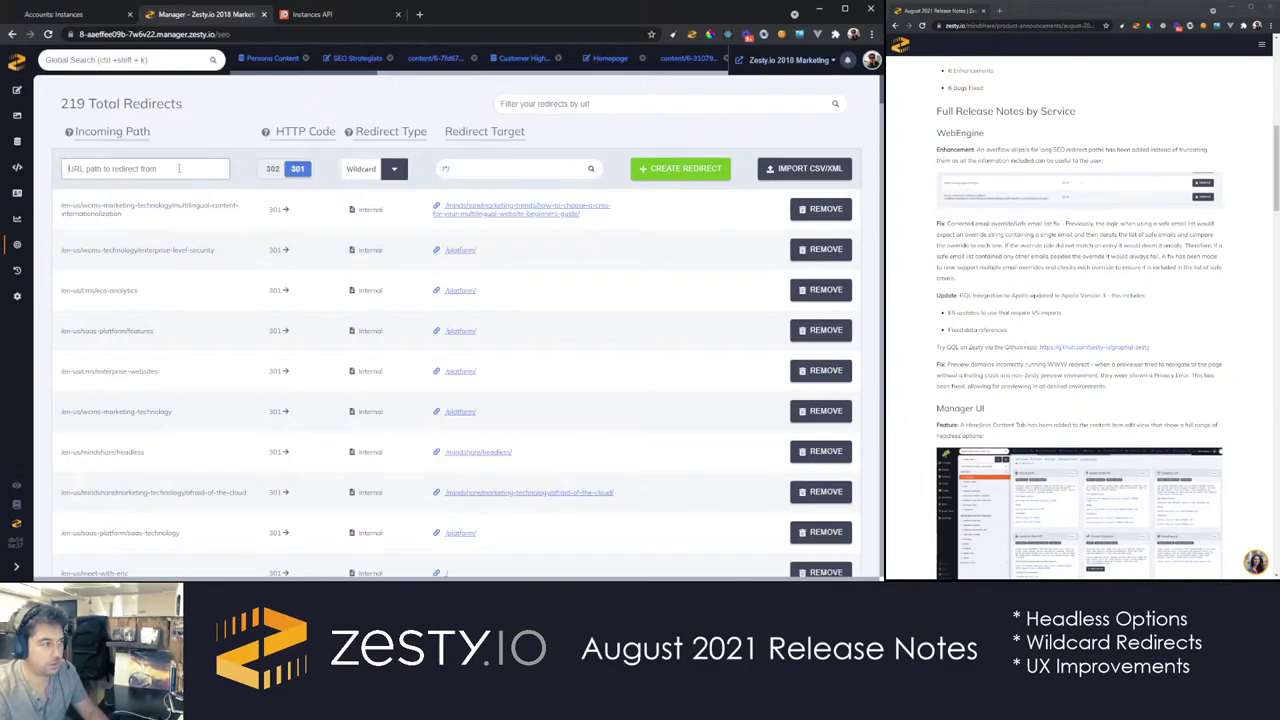
type("/*/*")
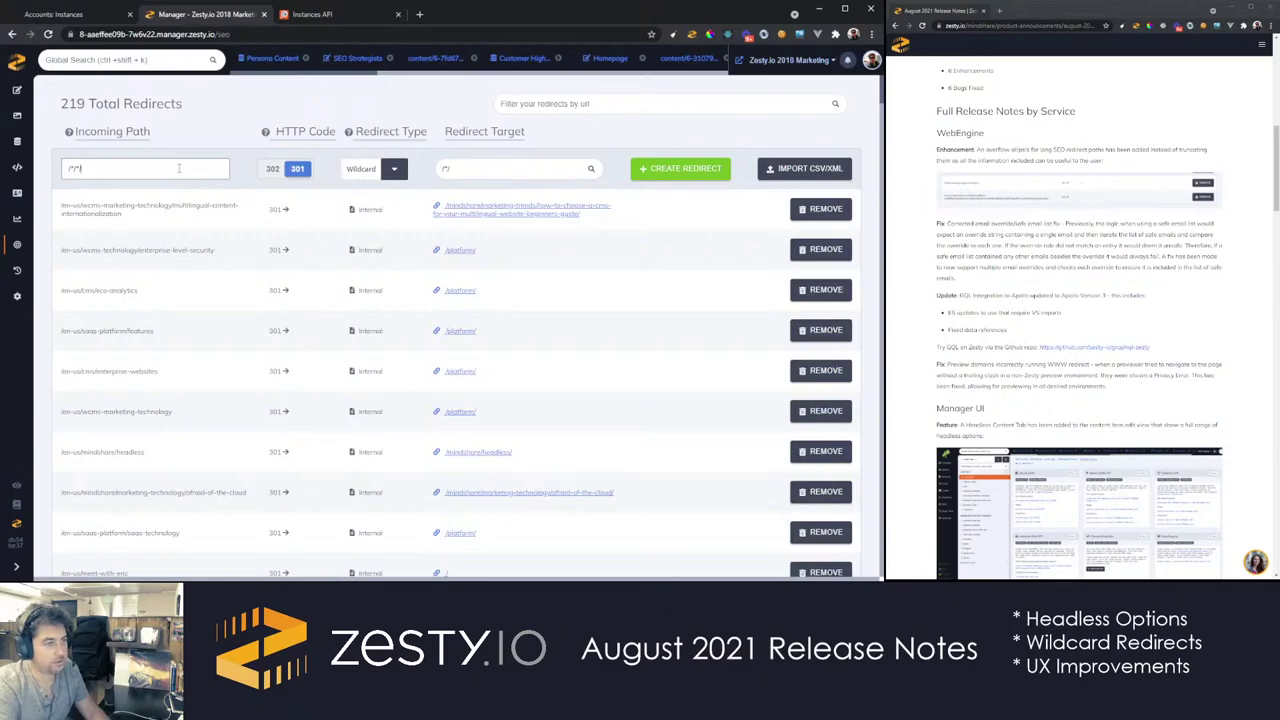
Replace the wildcard in the redirect target with numbered captures so the target reads /$1/$2/
left_click(446, 168)
type("/")
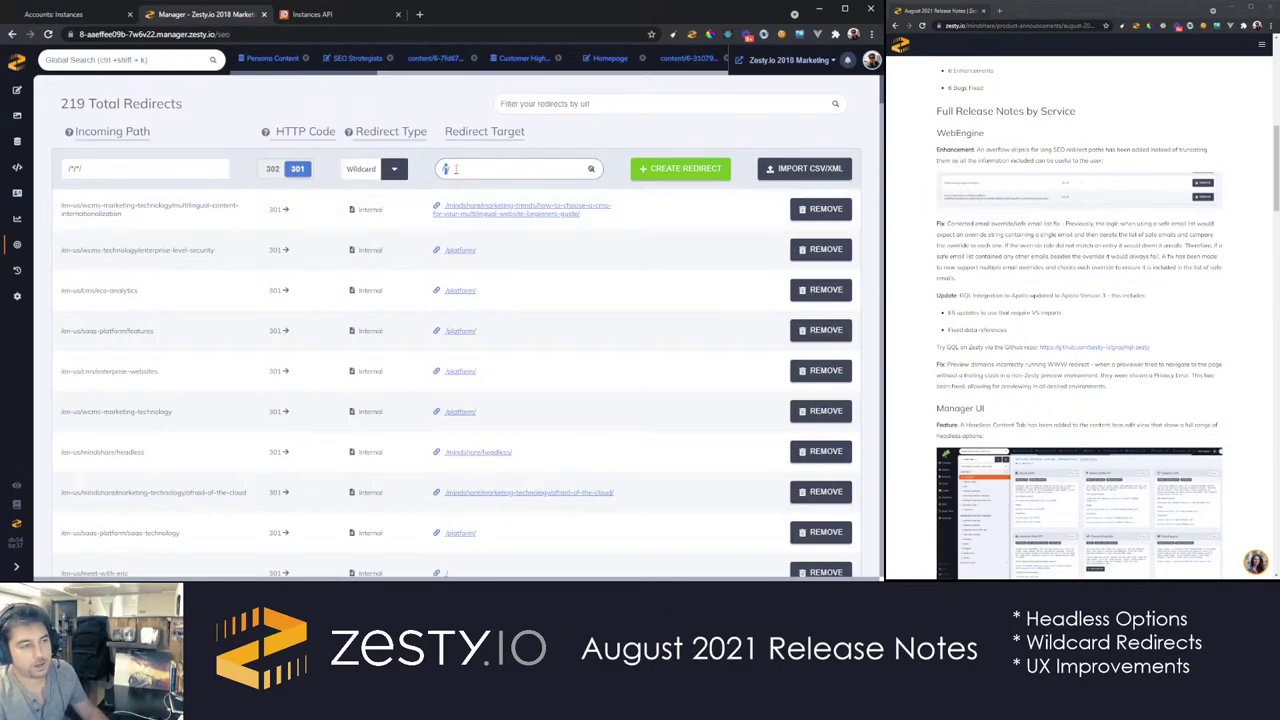
type("$1/")
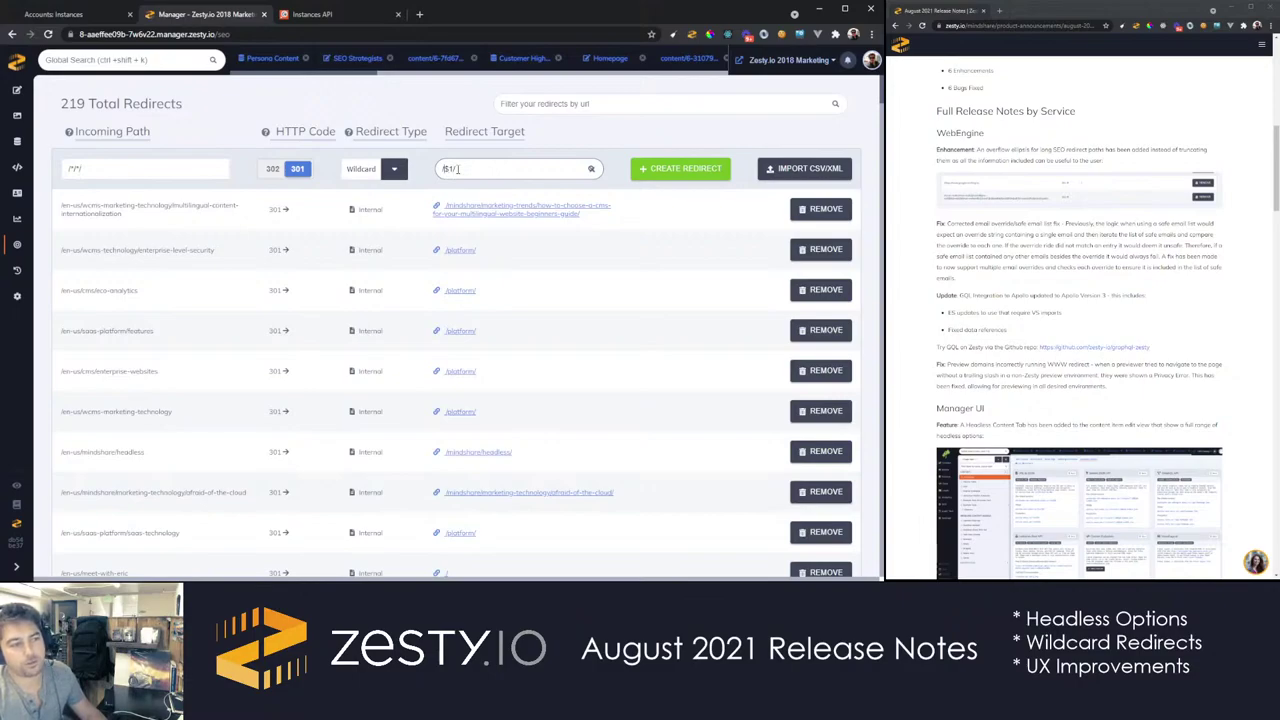
left_click(80, 169)
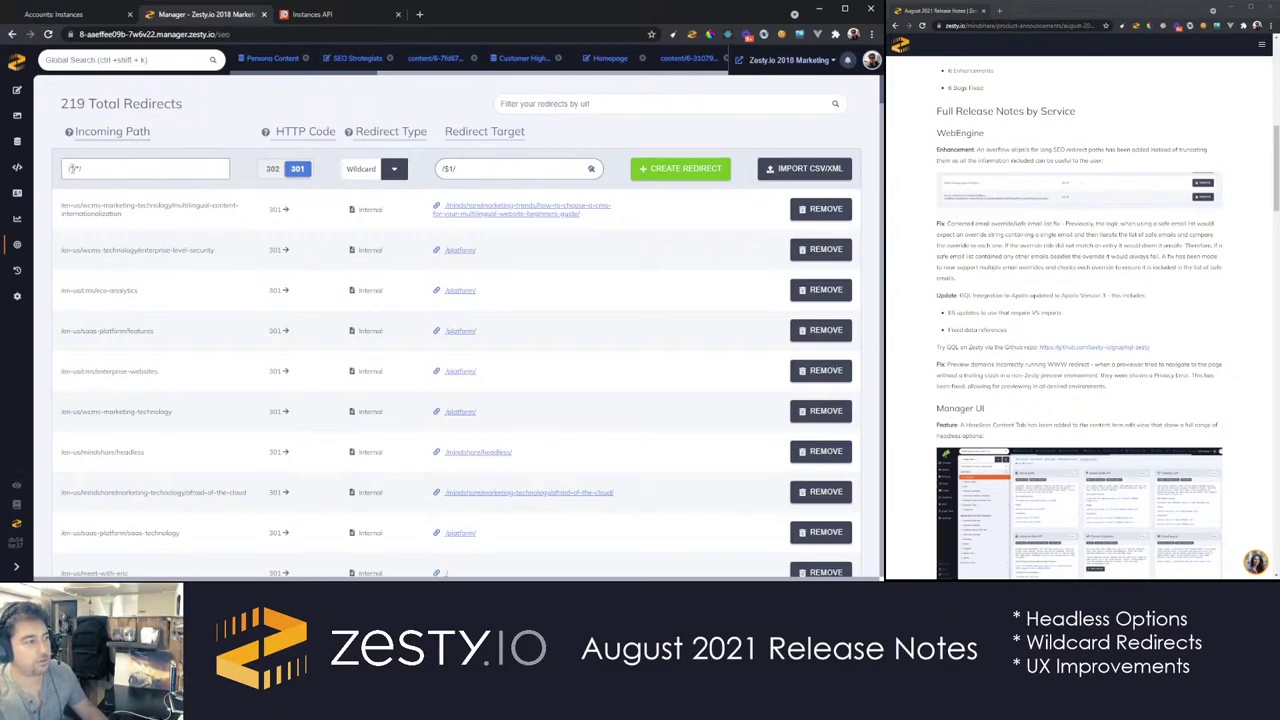
left_click(481, 168)
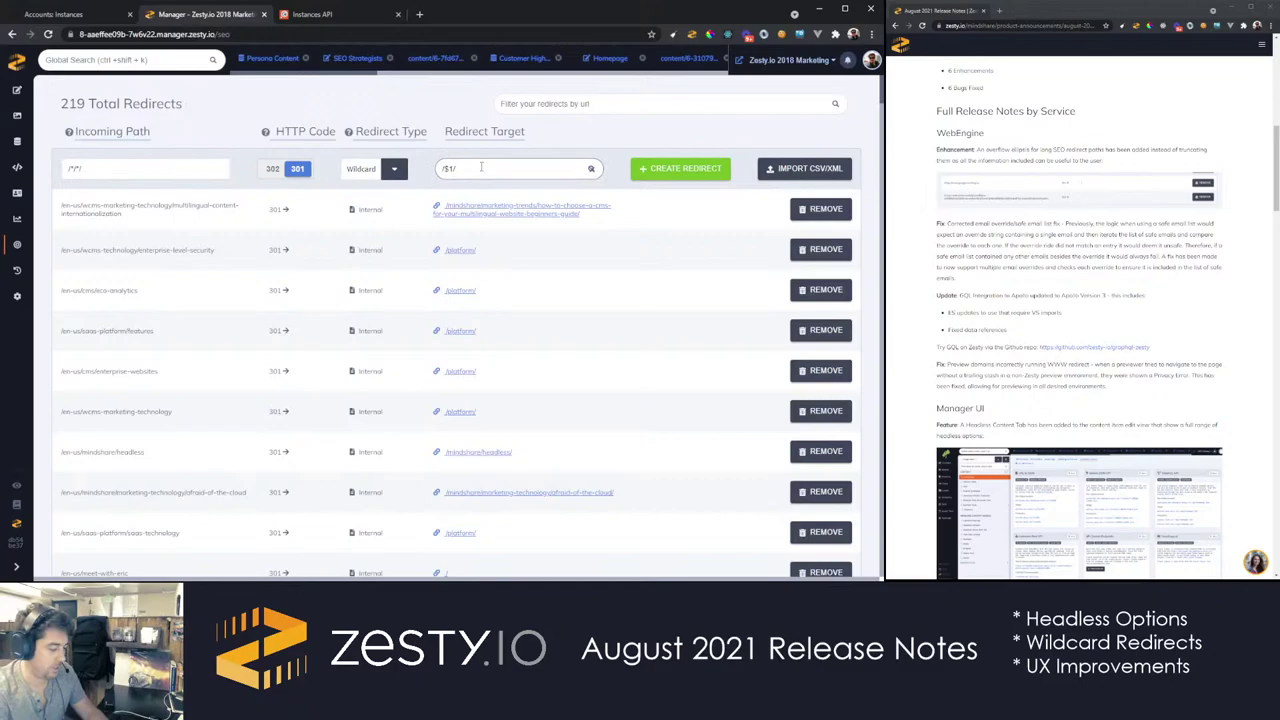
type("$2/")
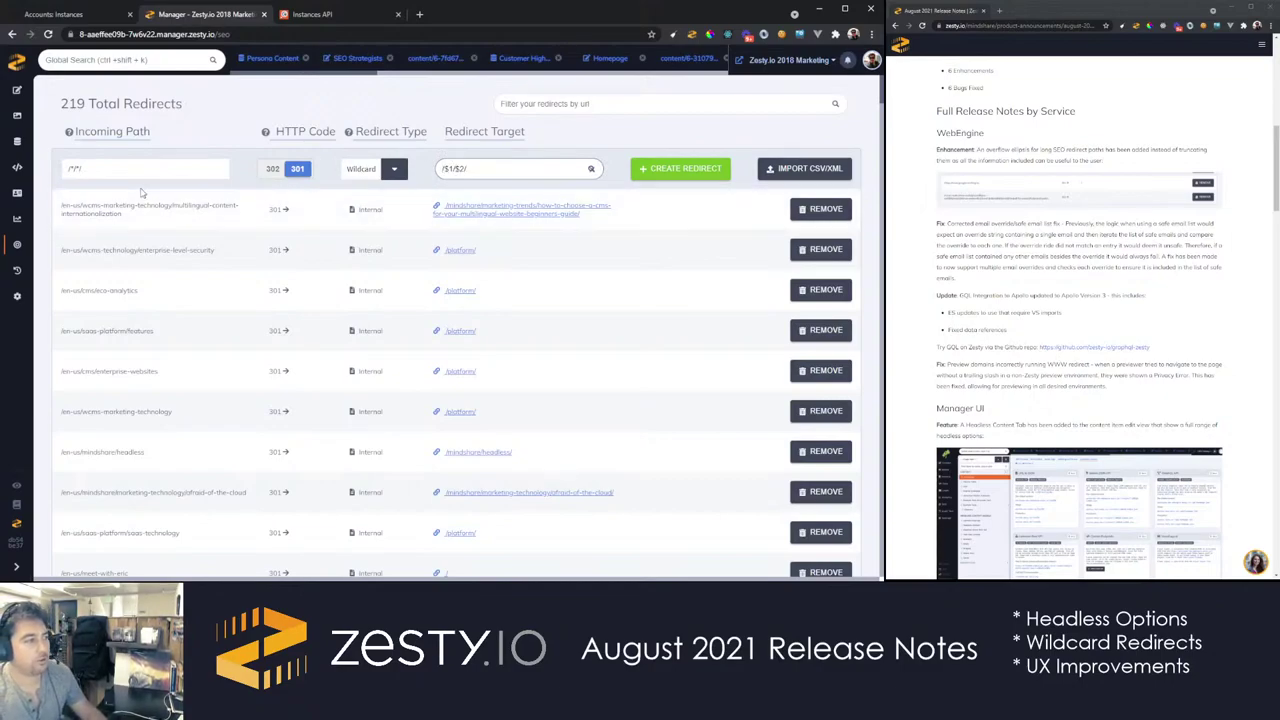
Add a blog segment at the start of the redirect target, making it /blog/$1/$2/
left_click(78, 168)
left_click(74, 168)
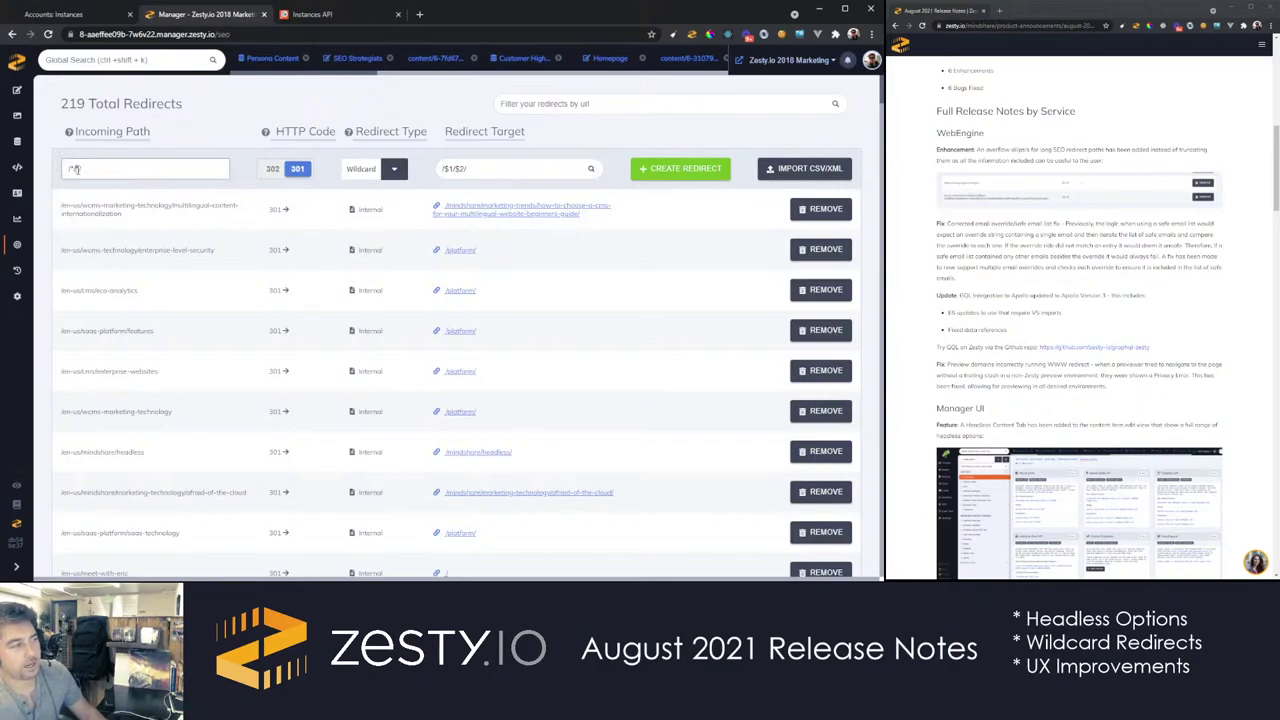
left_click(470, 166)
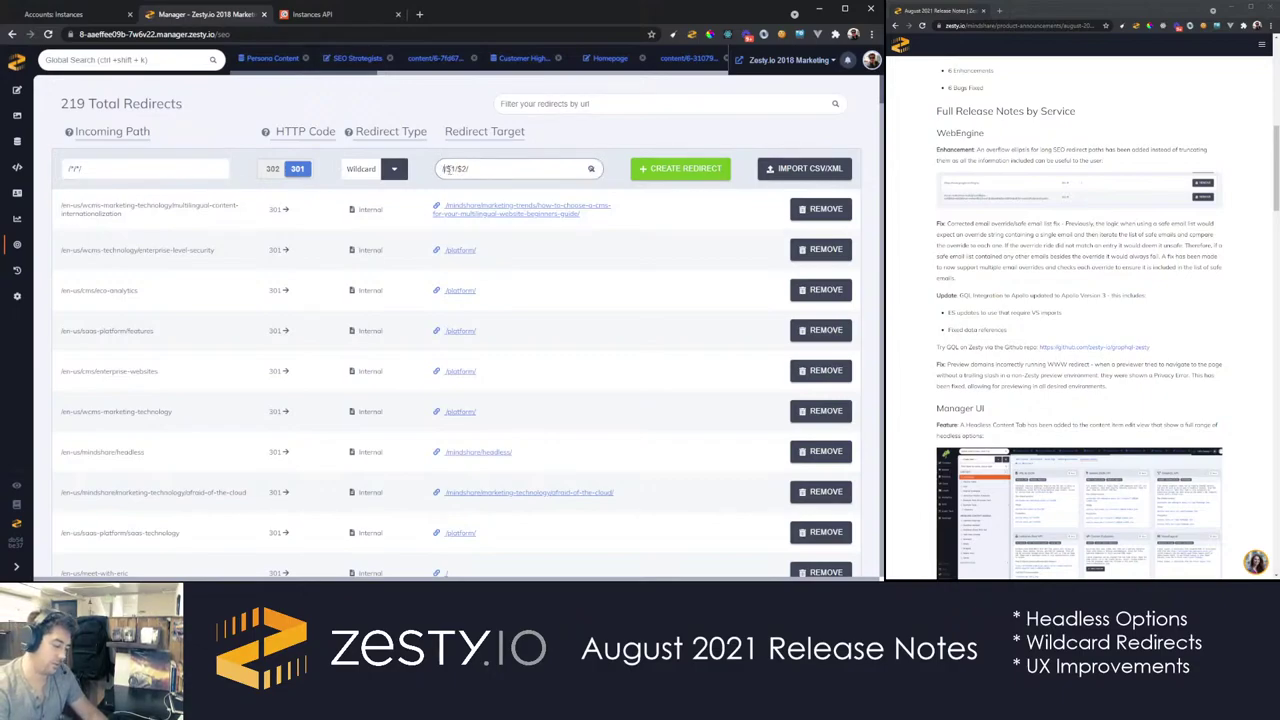
left_click(447, 169)
type("blog/")
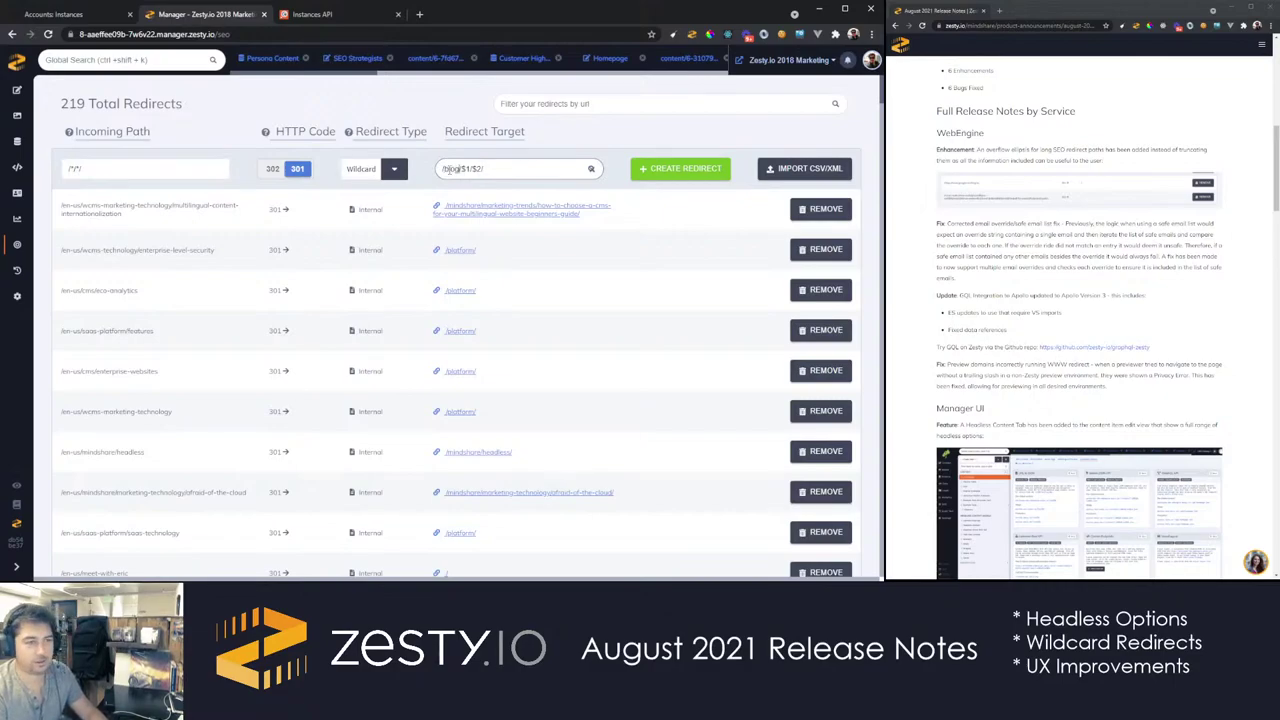
left_click_drag(501, 168, 436, 170)
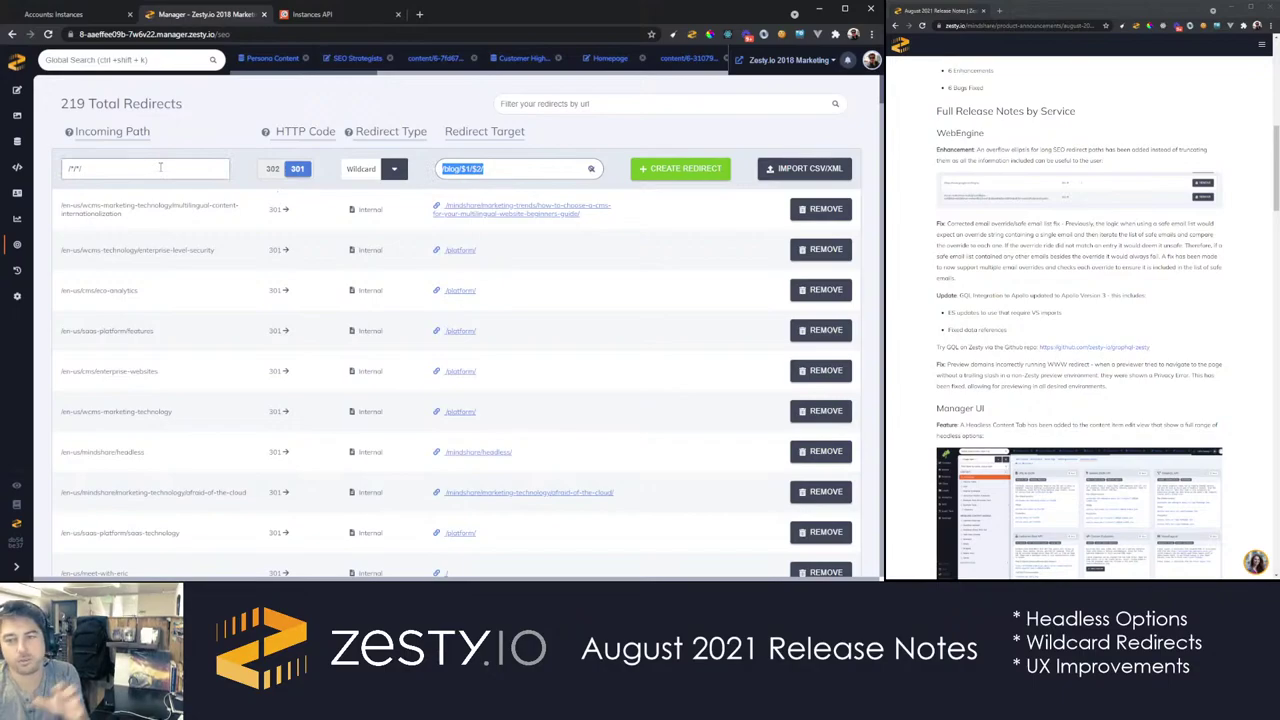
Replace the first wildcard in the incoming path with about, making the path /about/*/
left_click(128, 169)
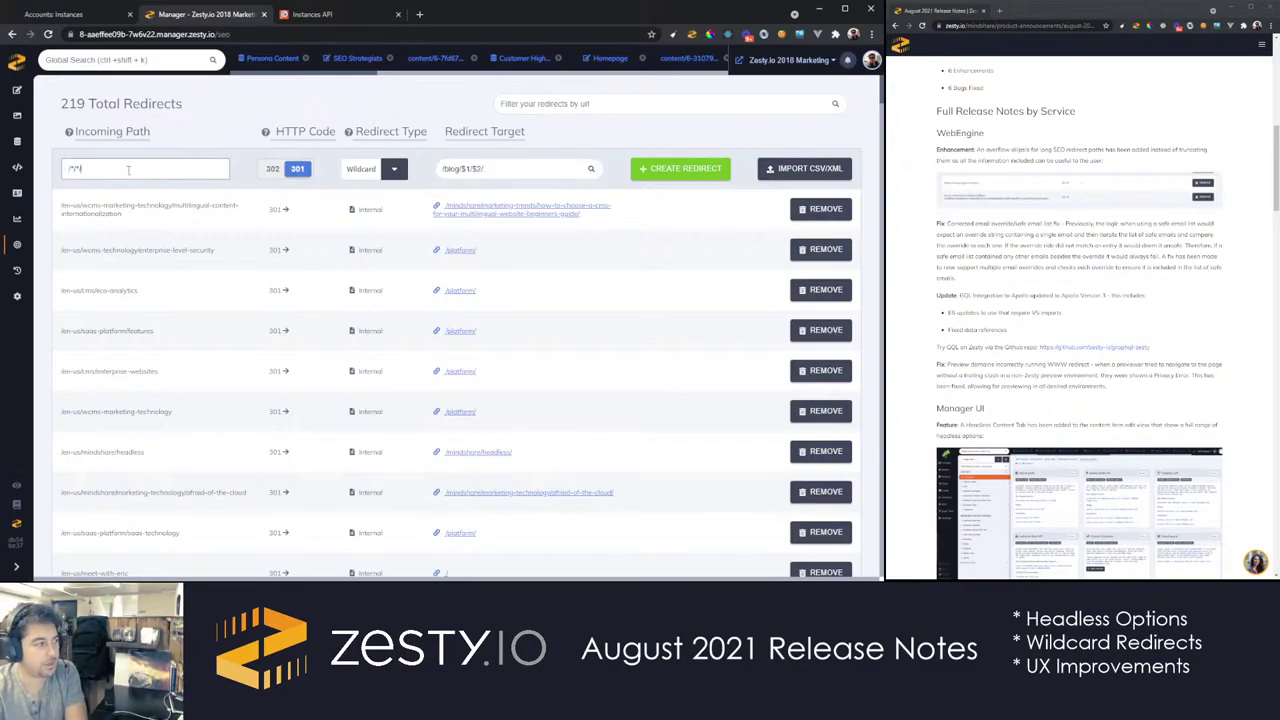
left_click_drag(90, 170, 64, 169)
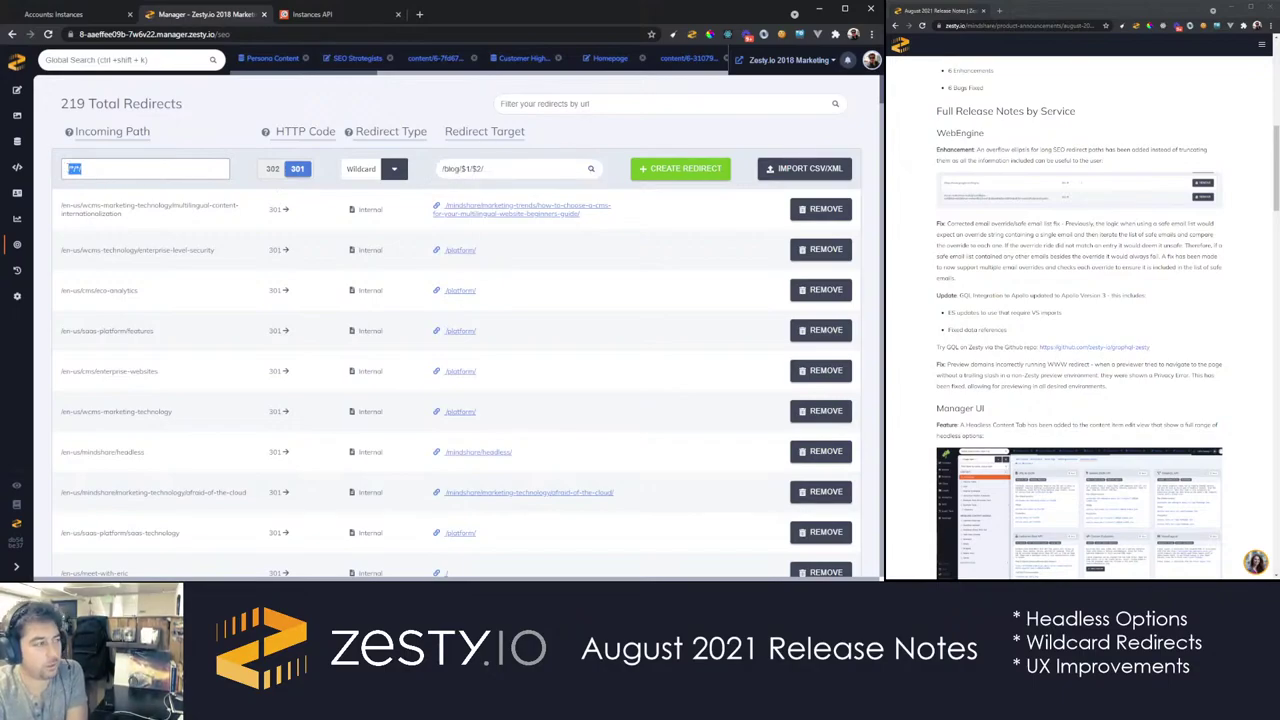
left_click(88, 171)
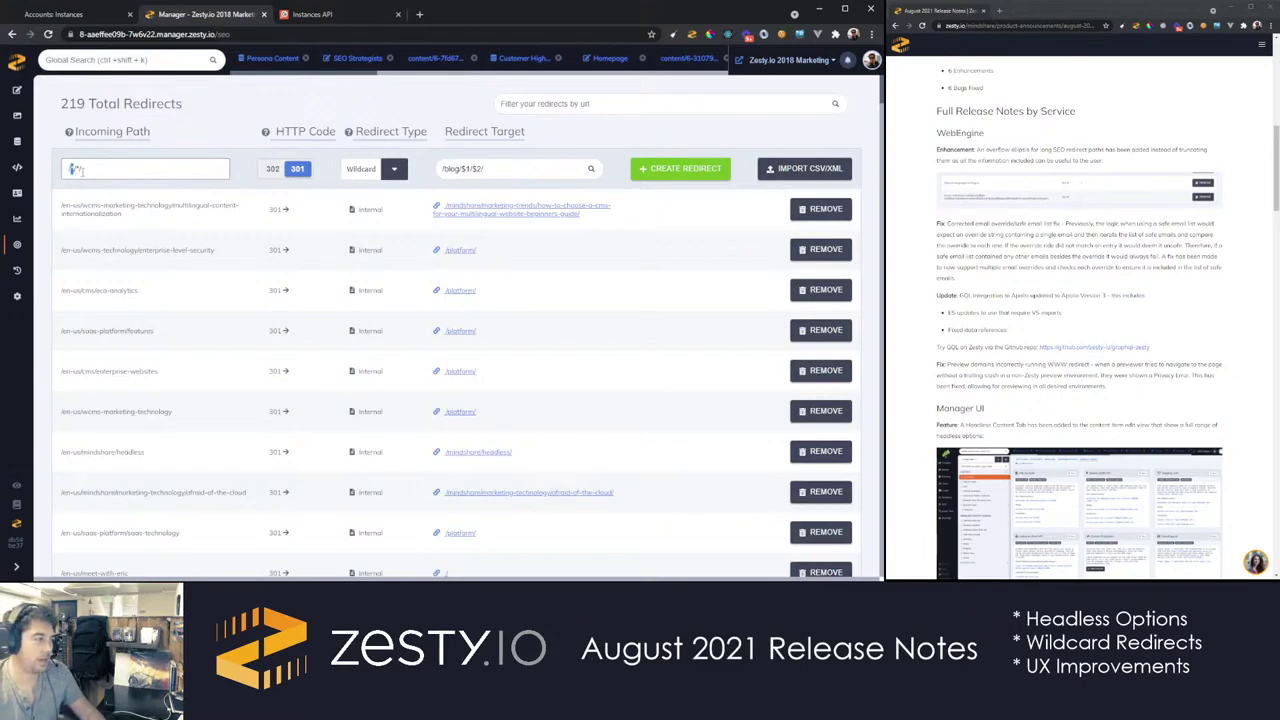
key("BackSpace")
key("BackSpace")
key("BackSpace")
key("BackSpace")
type("/api/*")
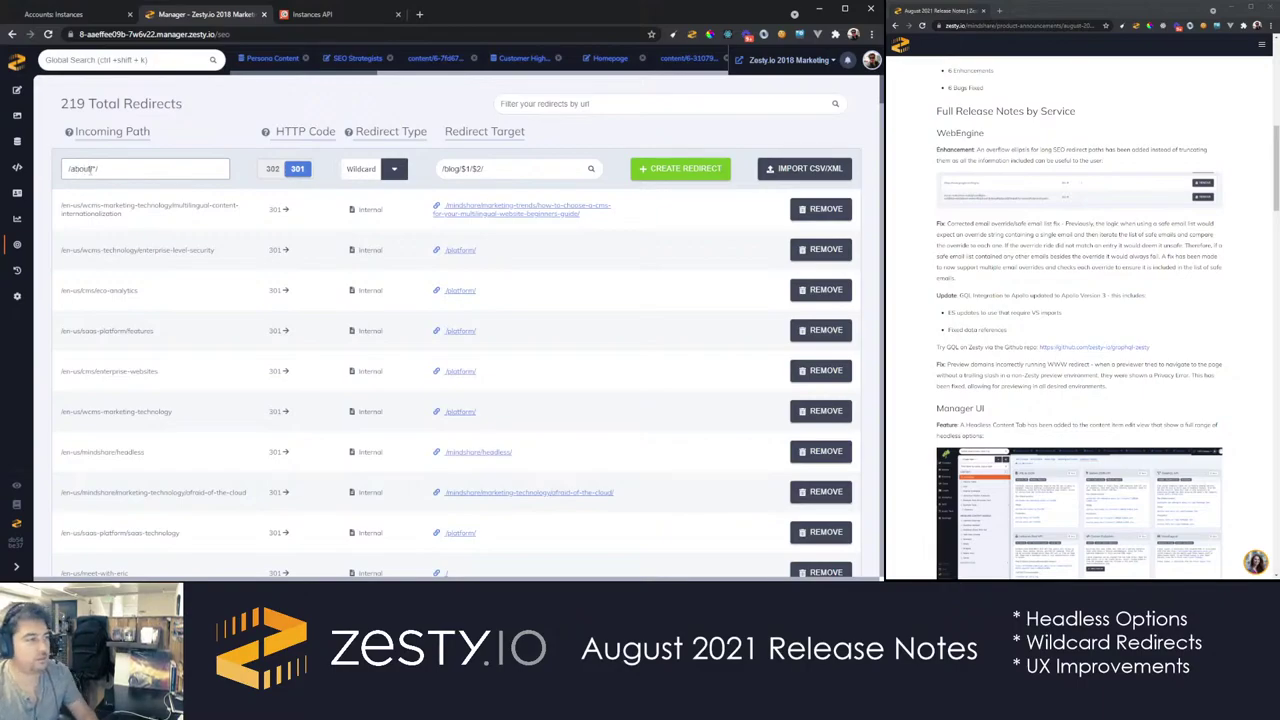
key("ctrl+a")
left_click(99, 169)
key("ctrl+a")
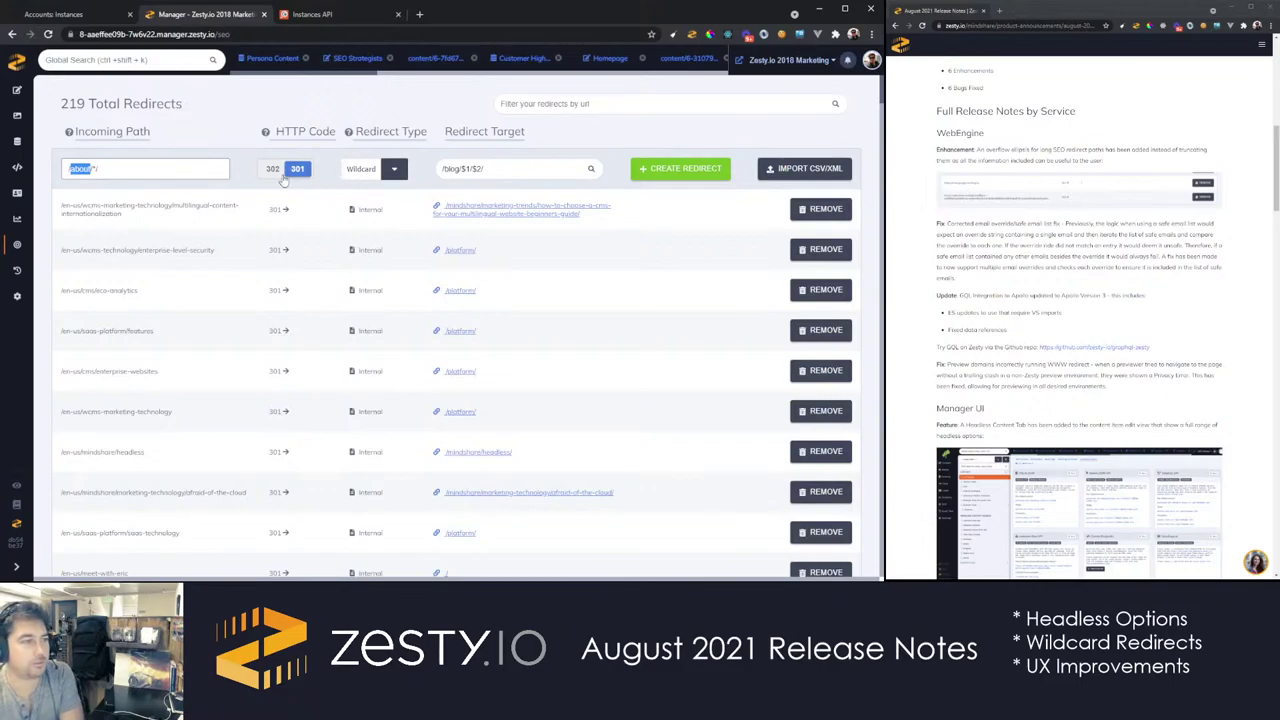
left_click_drag(531, 172, 437, 164)
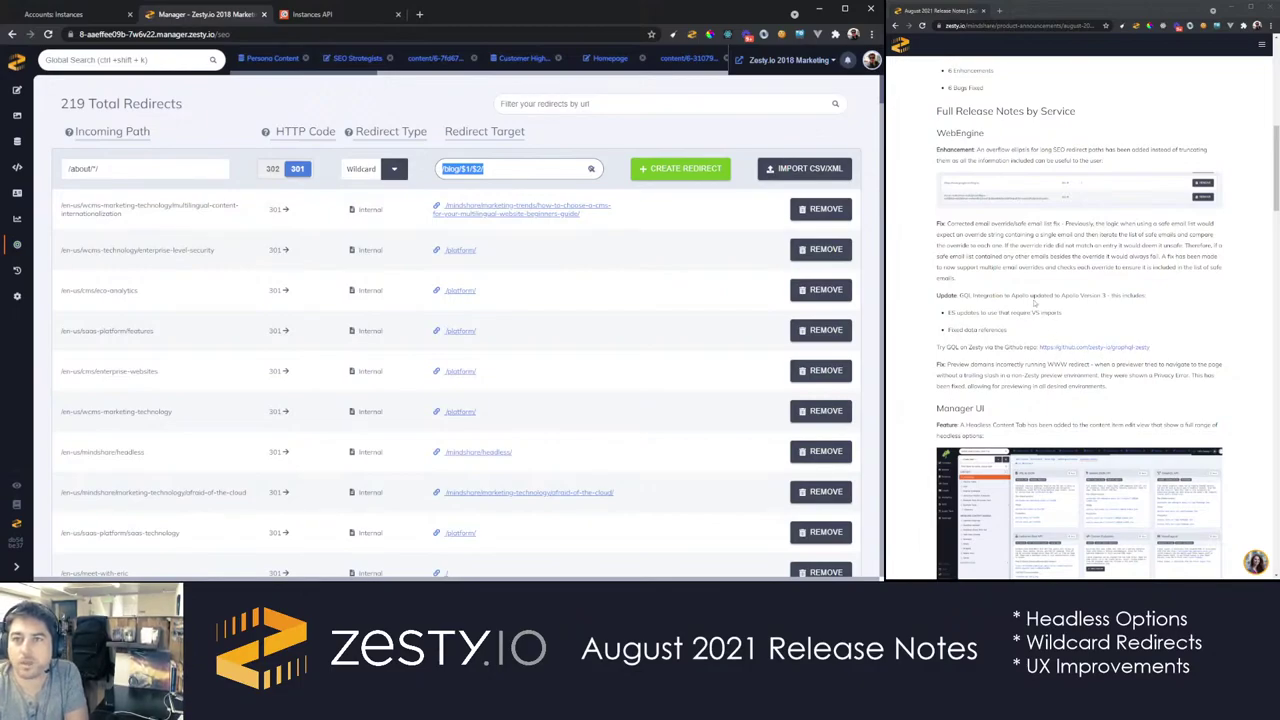
Review the release note on the GQL integration update to Apollo Version 3
double_click(1035, 295)
left_click(920, 318)
left_click_drag(983, 295, 990, 313)
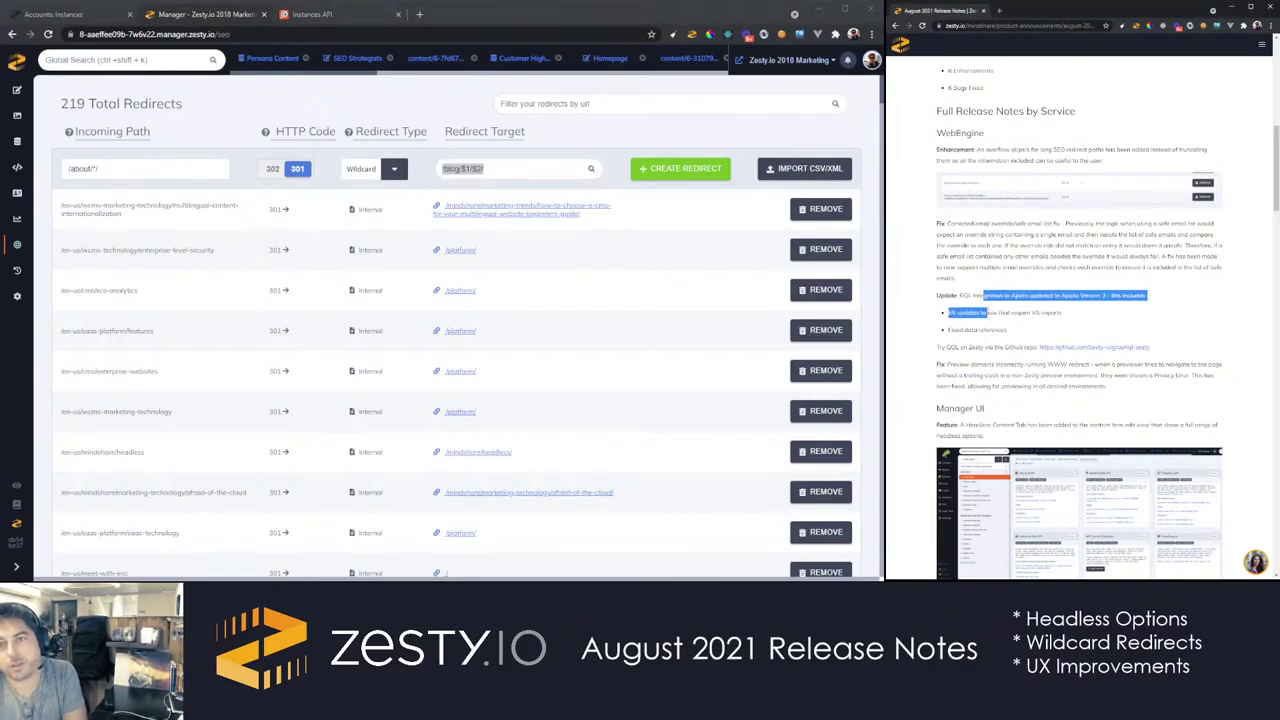
left_click(990, 313)
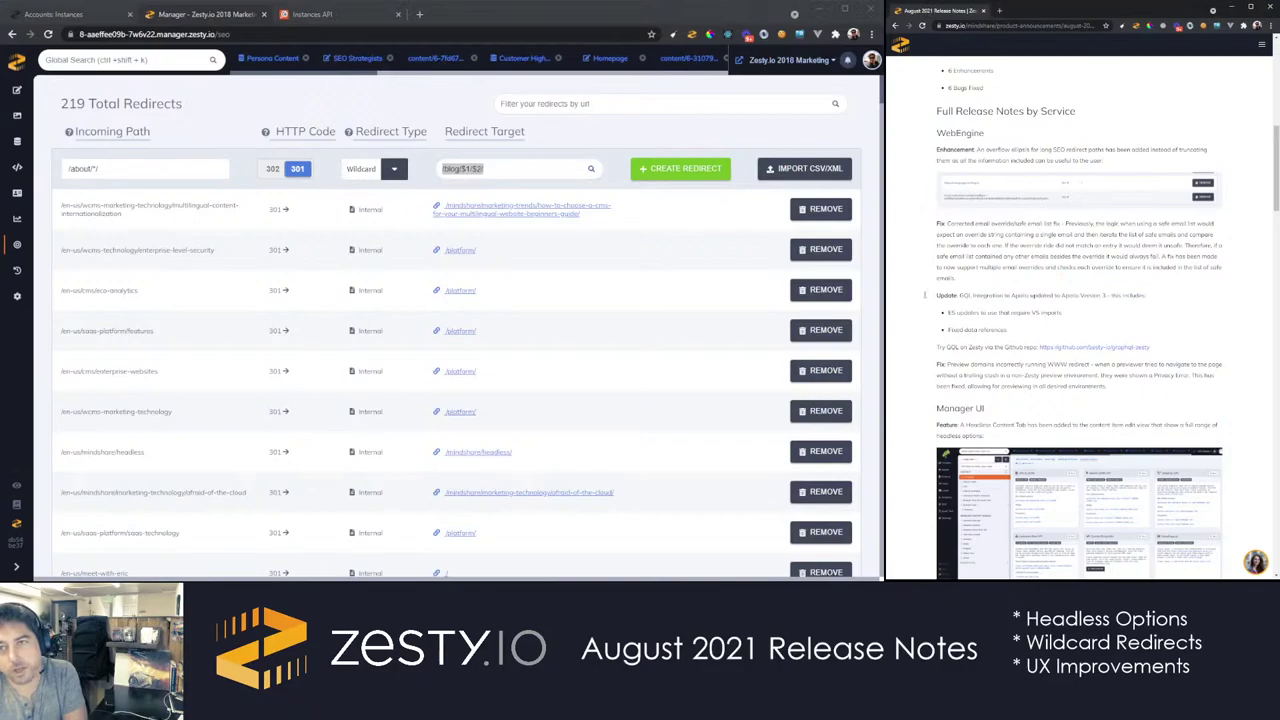
Search the web for "zesty graphql" in a new tab and open the zesty-io/graphql-zesty GitHub repository
left_click(419, 14)
type("zesty graphql")
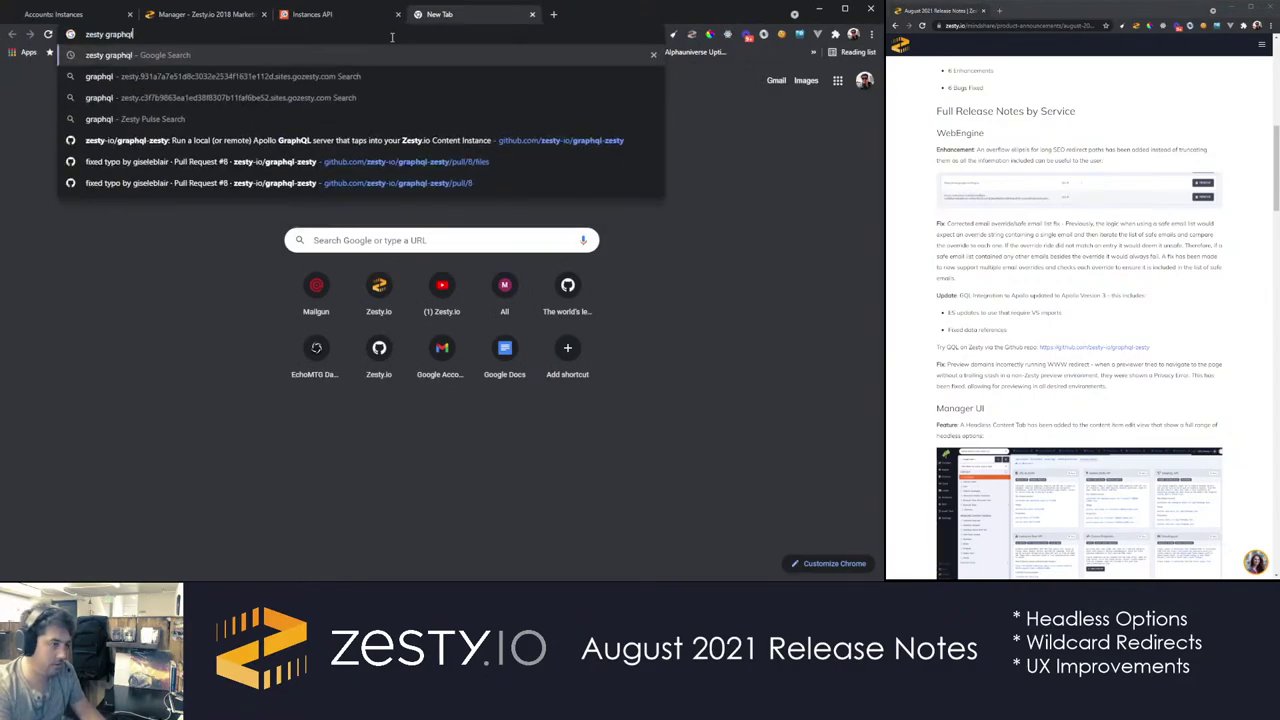
key("Return")
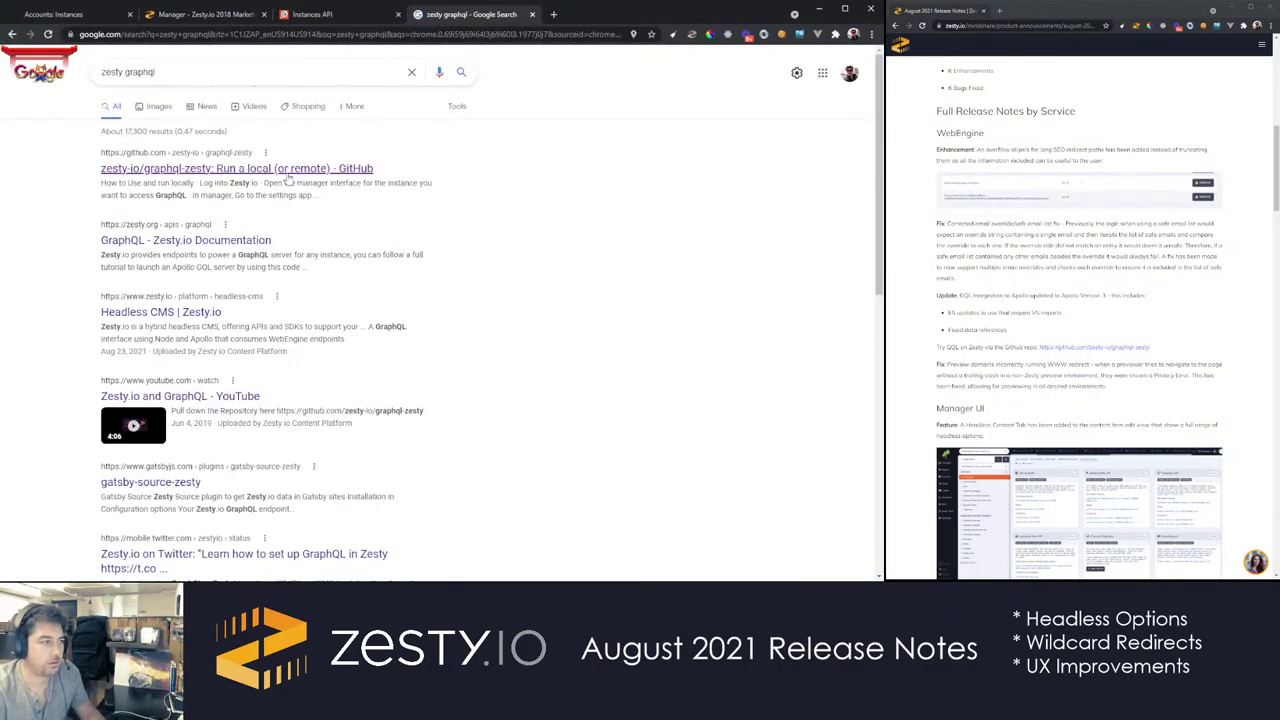
left_click(246, 170)
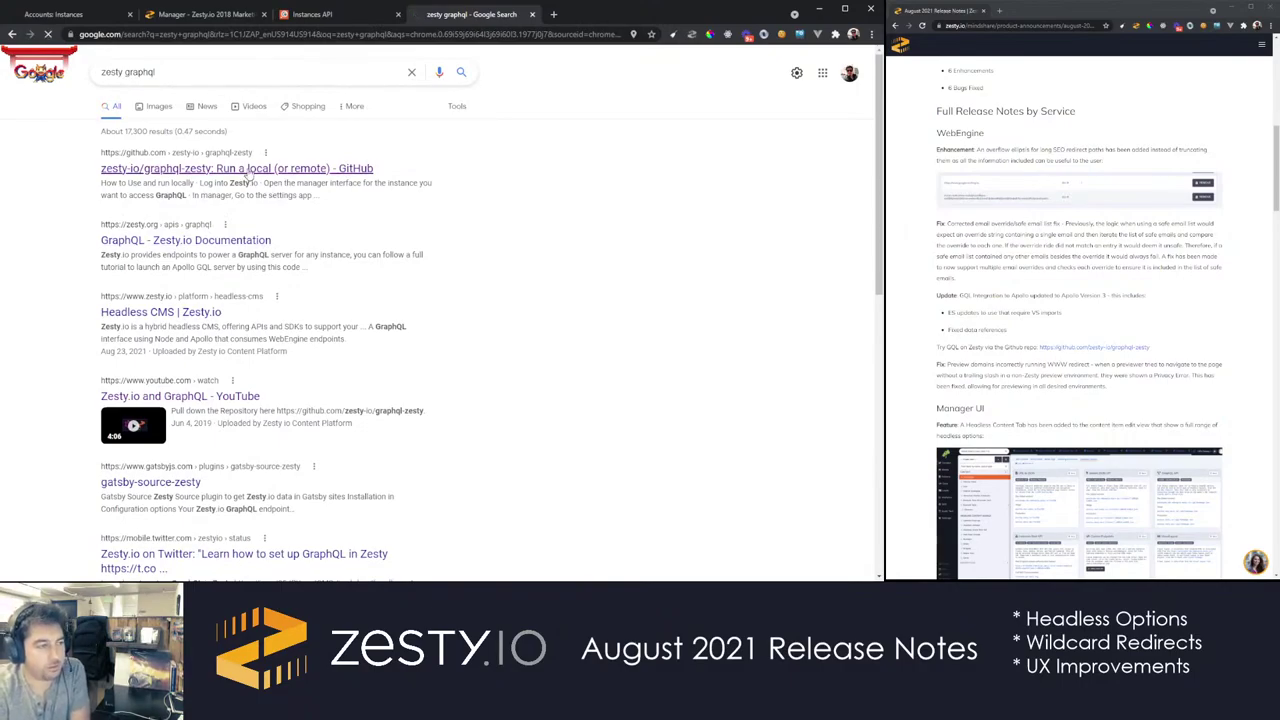
Read the repository's README, covering the local run instructions, the example GCP deployment and the Docker file section
scroll(265, 278, "down", 6)
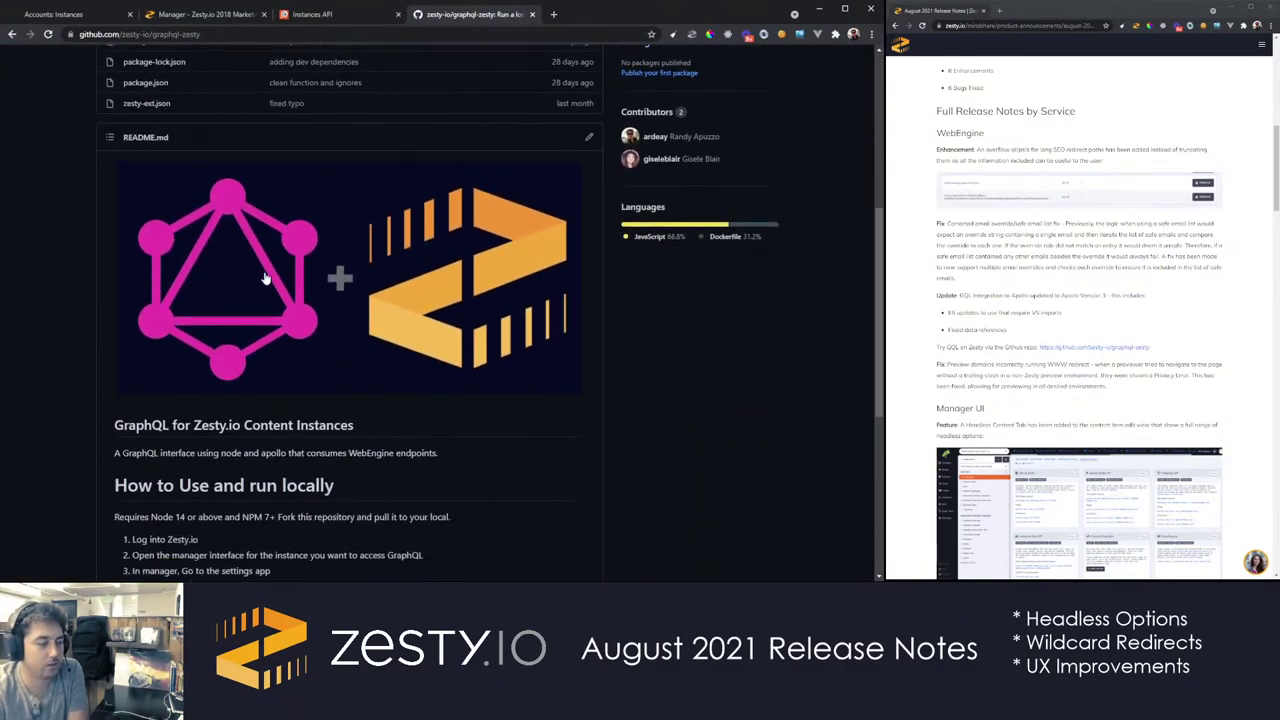
scroll(265, 278, "down", 5)
left_click_drag(166, 203, 245, 263)
left_click(244, 263)
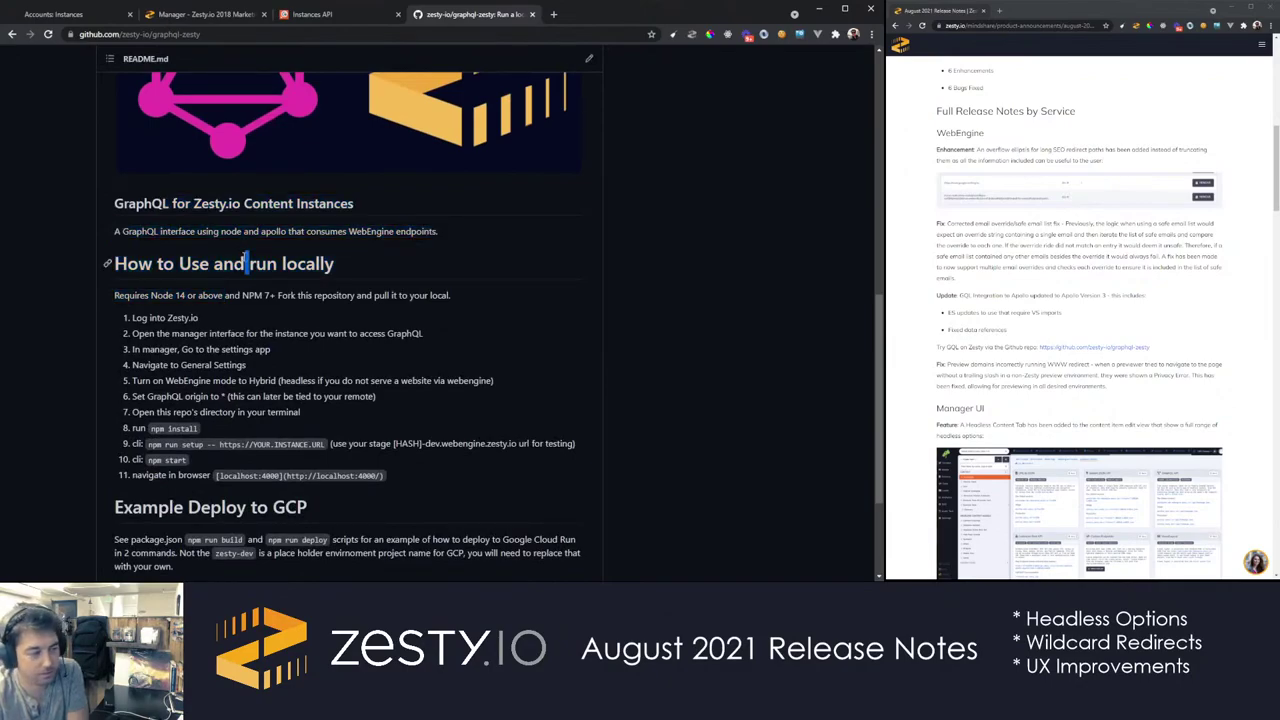
scroll(244, 263, "down", 3)
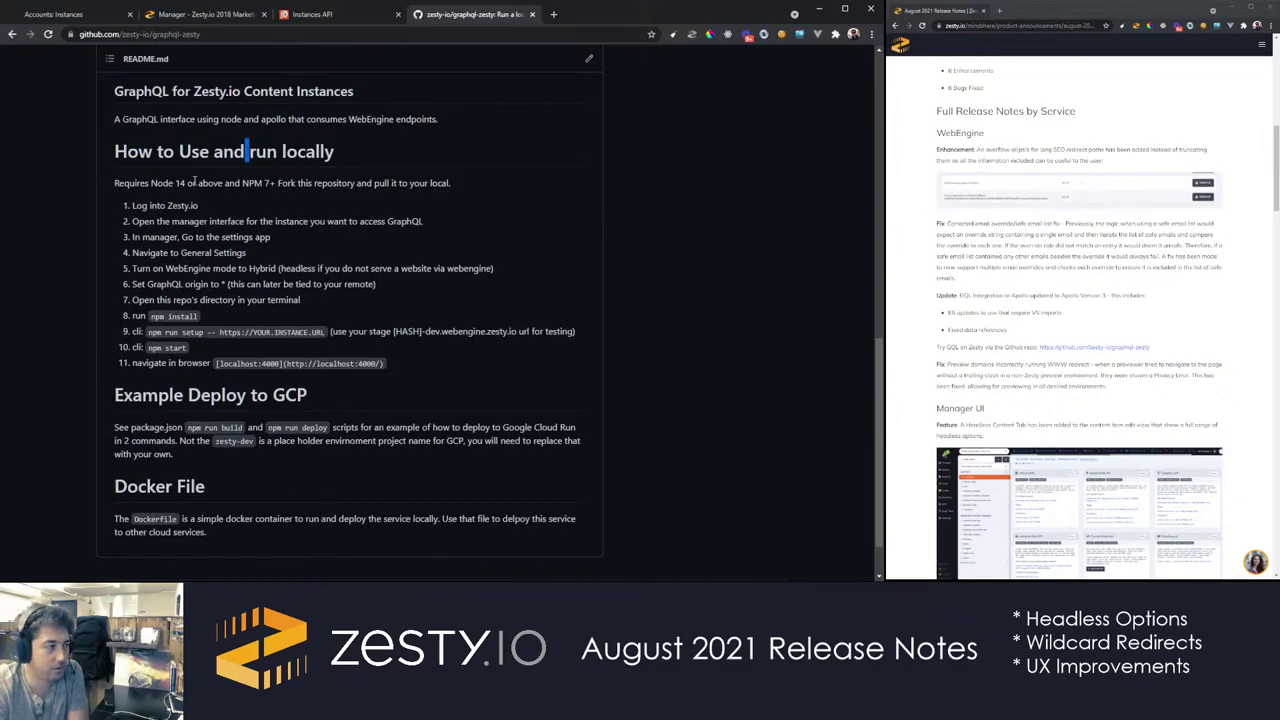
left_click_drag(167, 205, 285, 362)
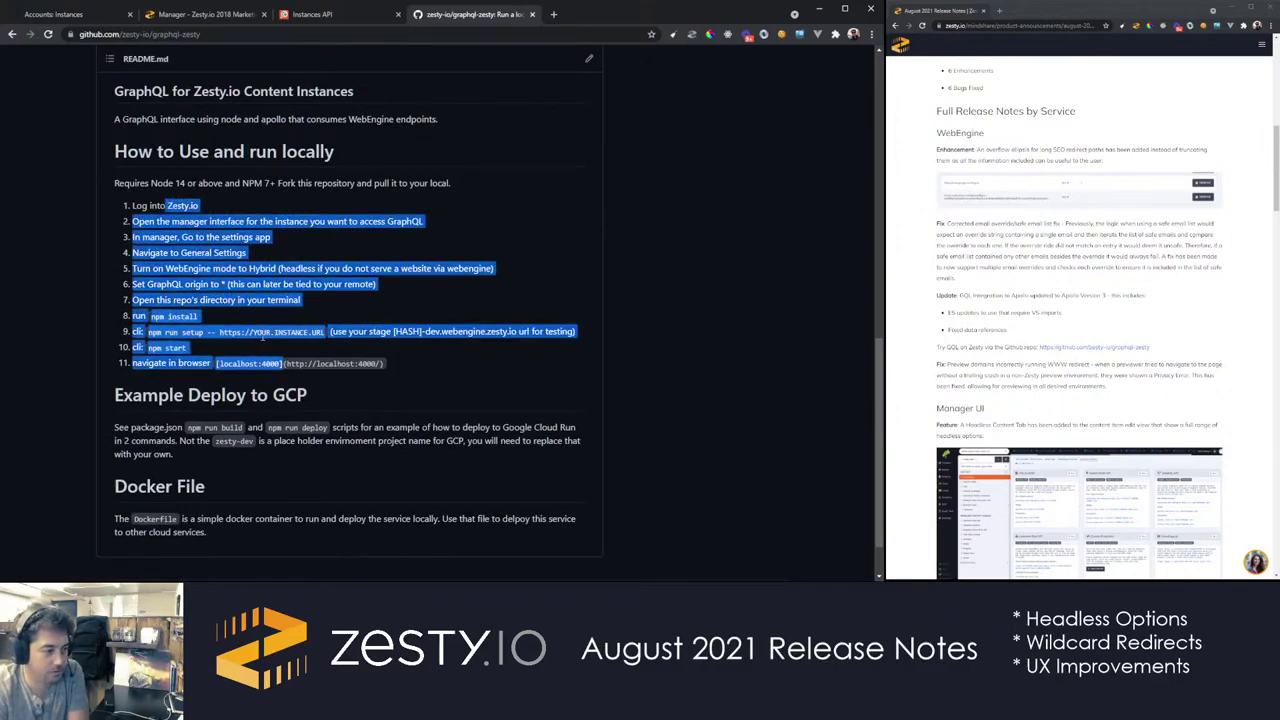
scroll(263, 338, "down", 1)
left_click_drag(178, 392, 138, 365)
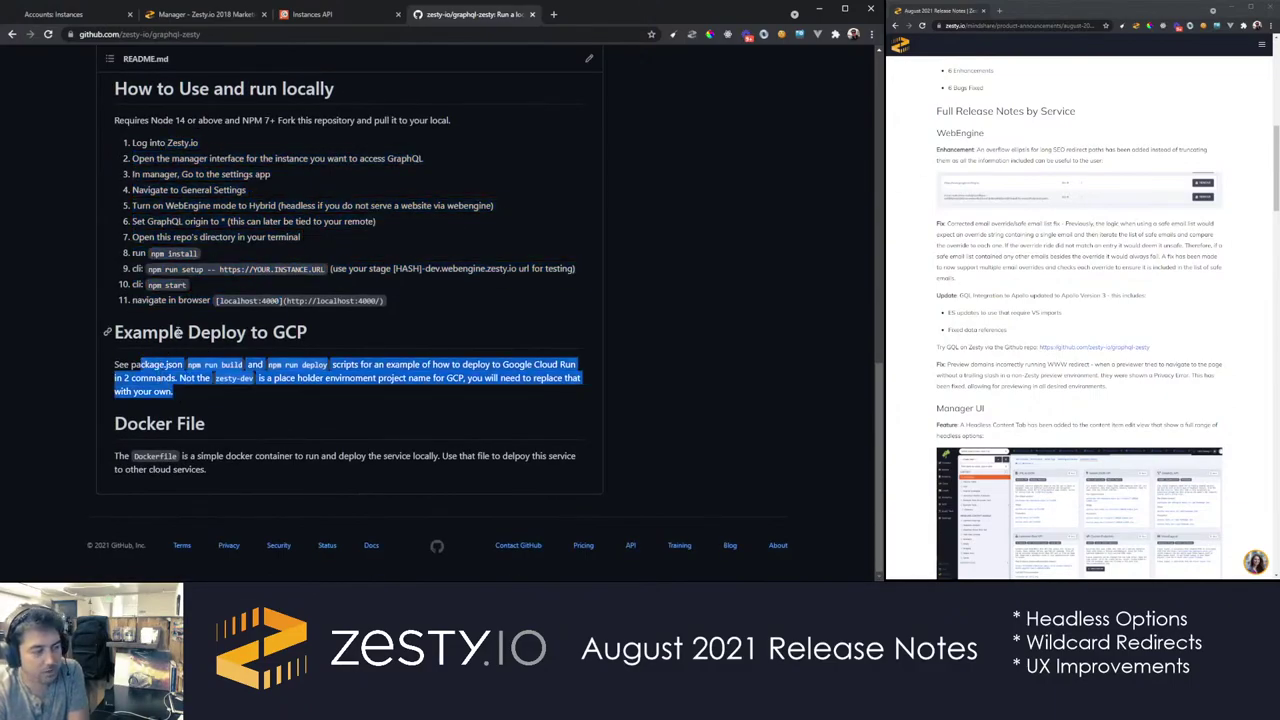
double_click(178, 332)
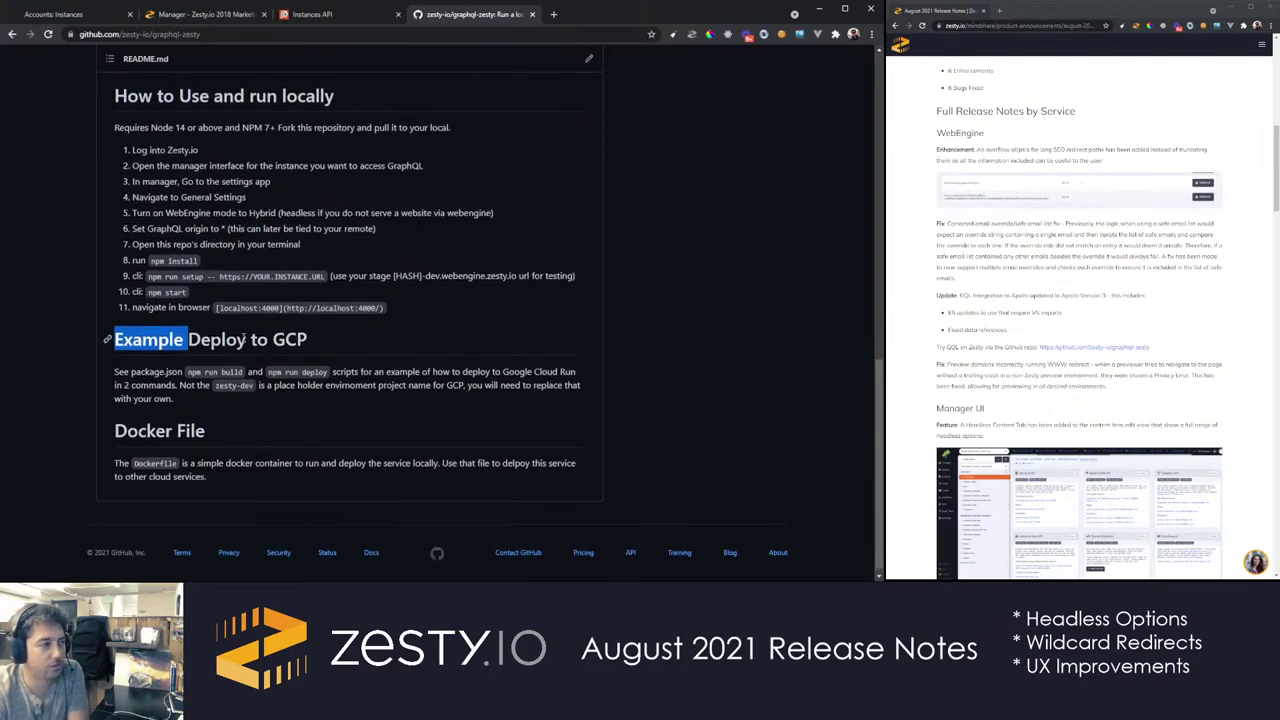
scroll(245, 335, "up", 3)
scroll(241, 341, "up", 3)
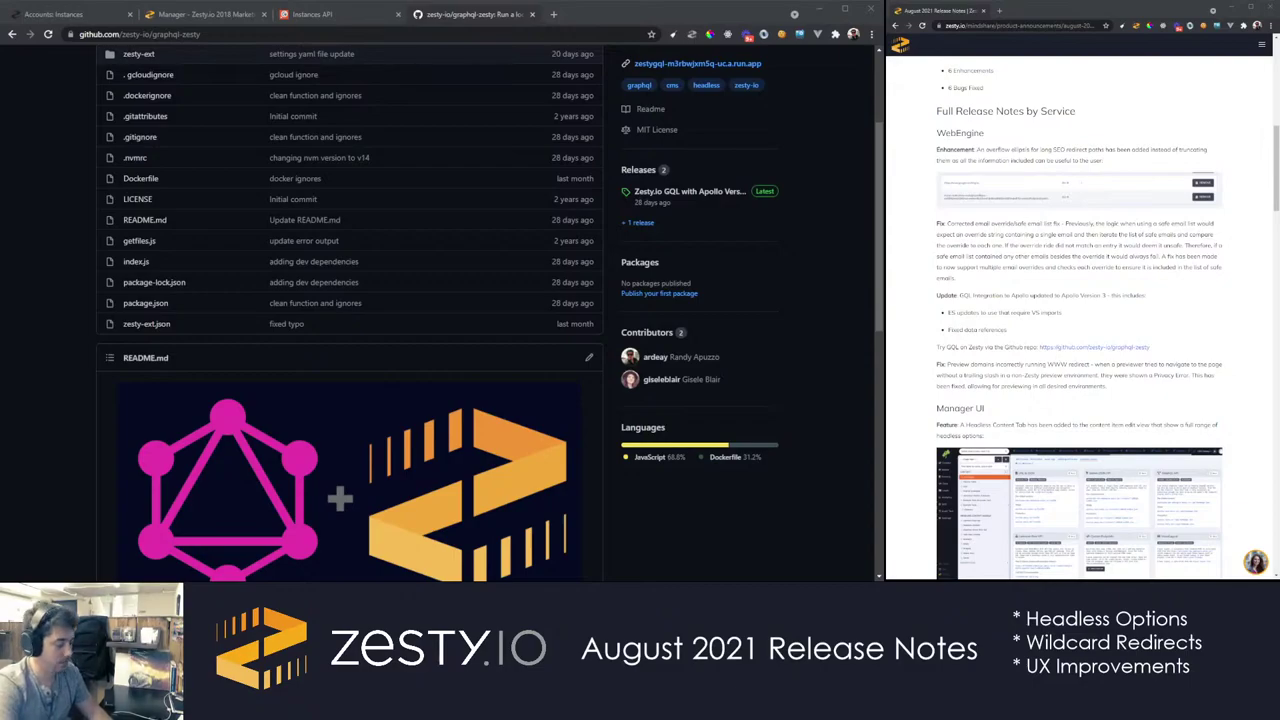
Open the server at zestygql-m3rbwjxm5q-uc.a.run.app, launch its query explorer, and widen the query editor and dismiss the feedback survey
left_click(362, 37)
type("https://zestygql-m3rbwjxm5q-uc.a.run.app/")
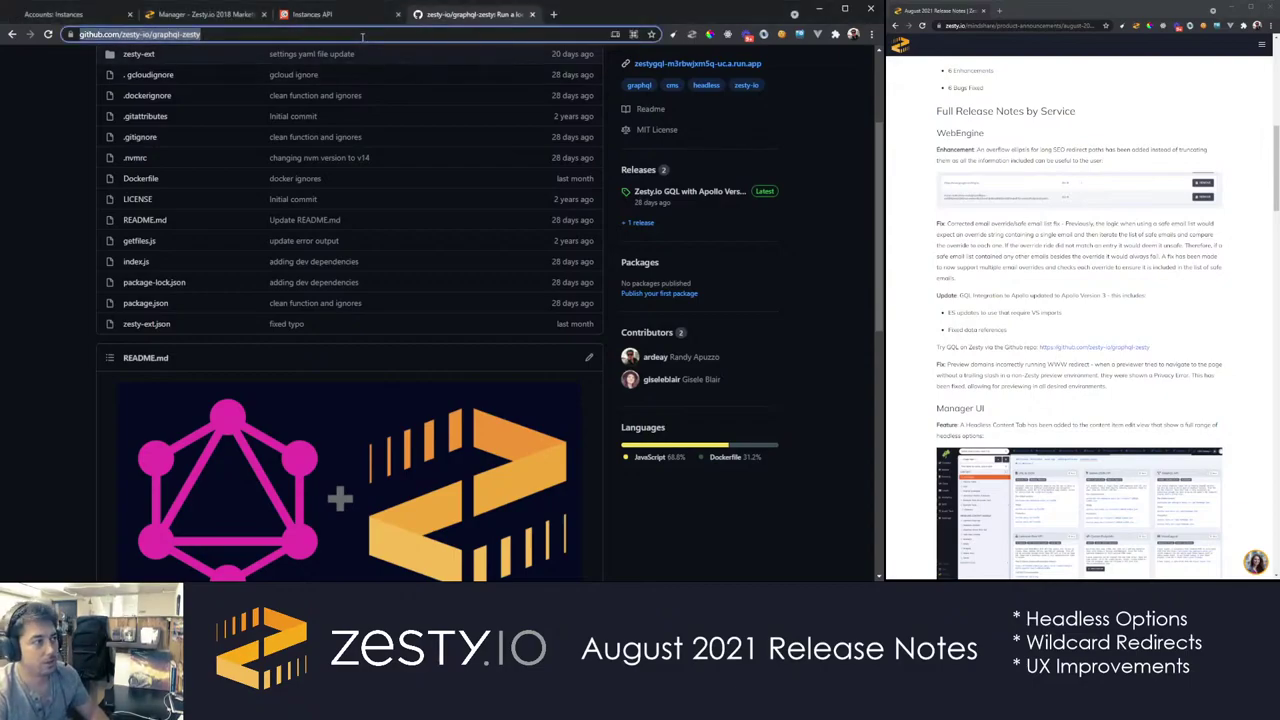
key("Return")
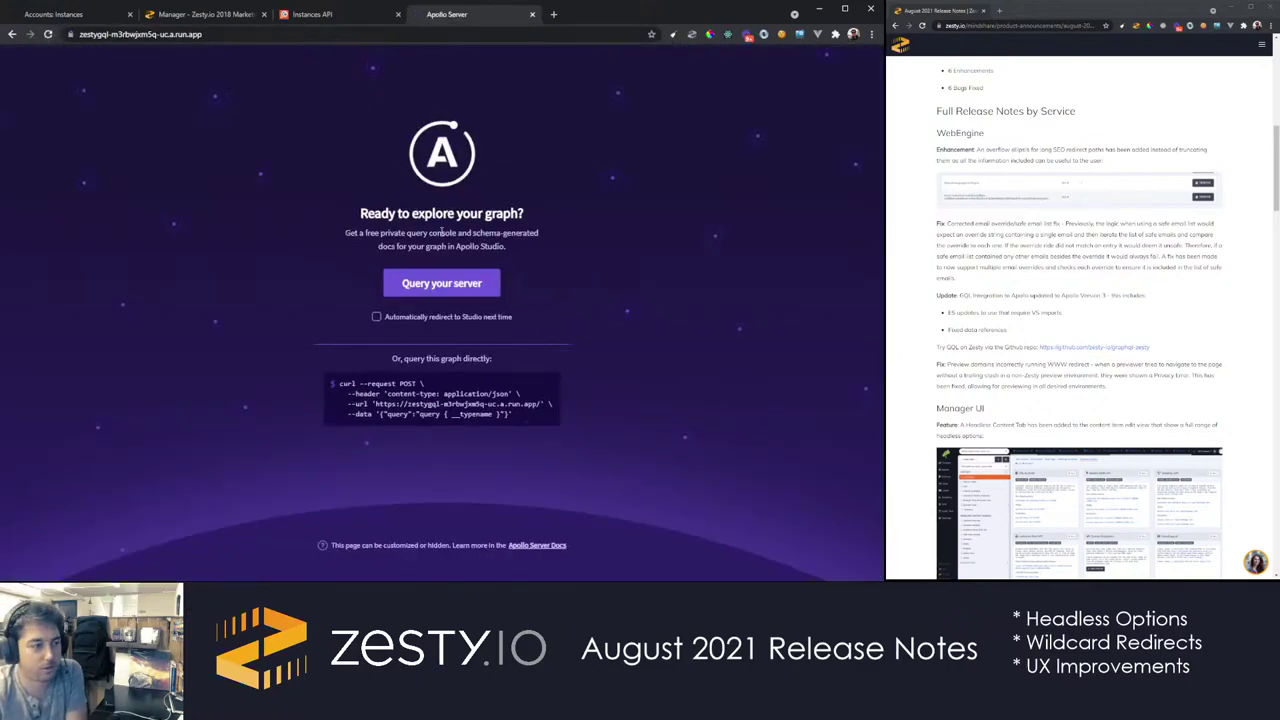
left_click(432, 289)
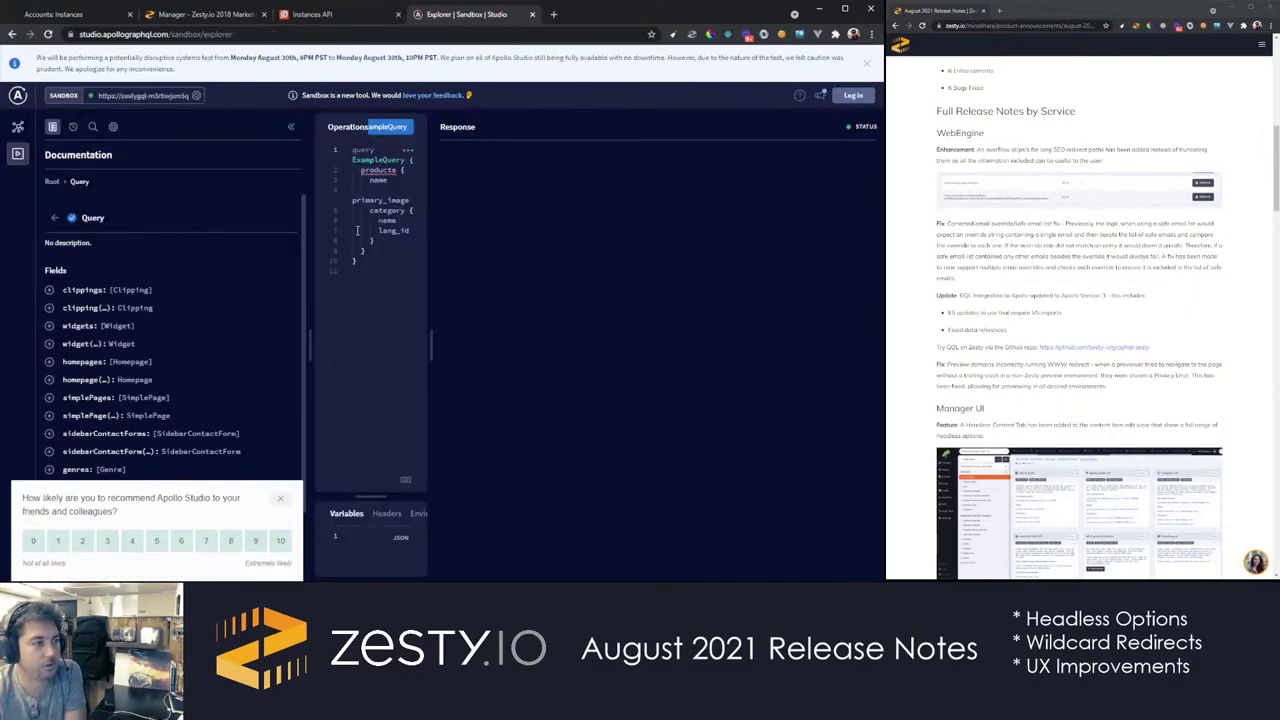
left_click_drag(430, 200, 584, 198)
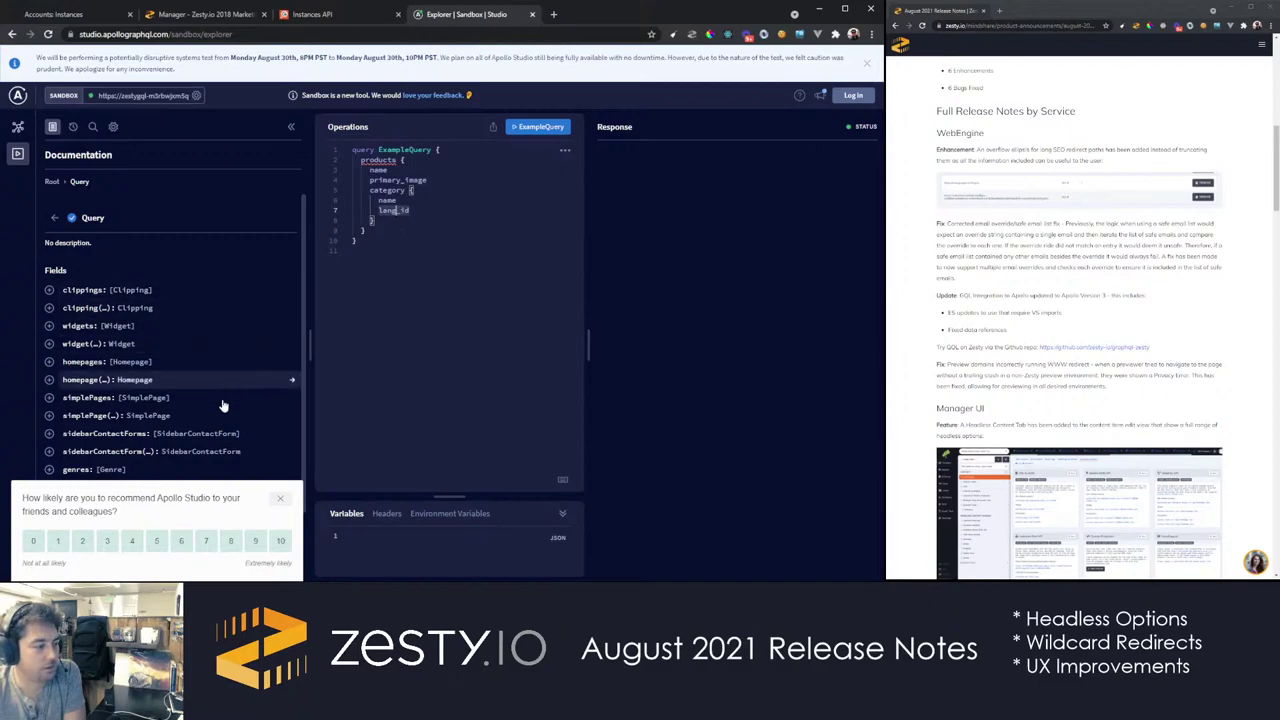
left_click(280, 499)
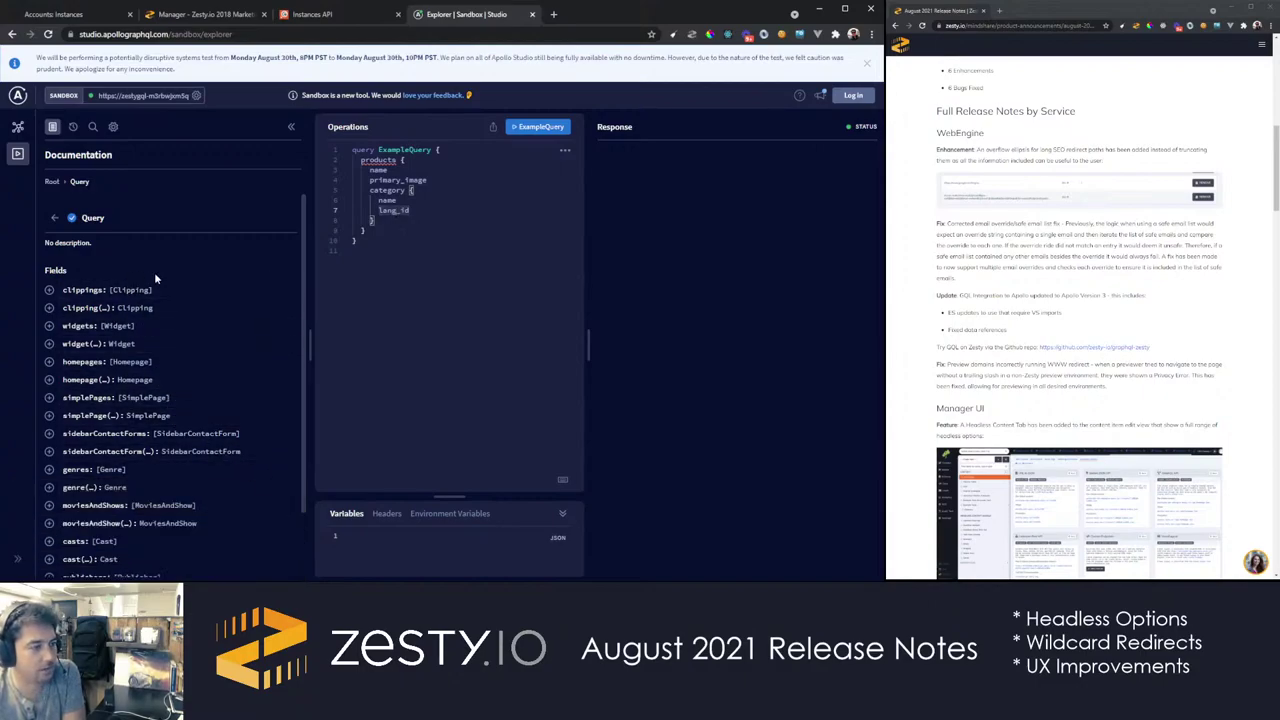
Open the schema documentation for the sidebarContactForm query and delete the whole ExampleQuery from the editor
scroll(150, 300, "down", 3)
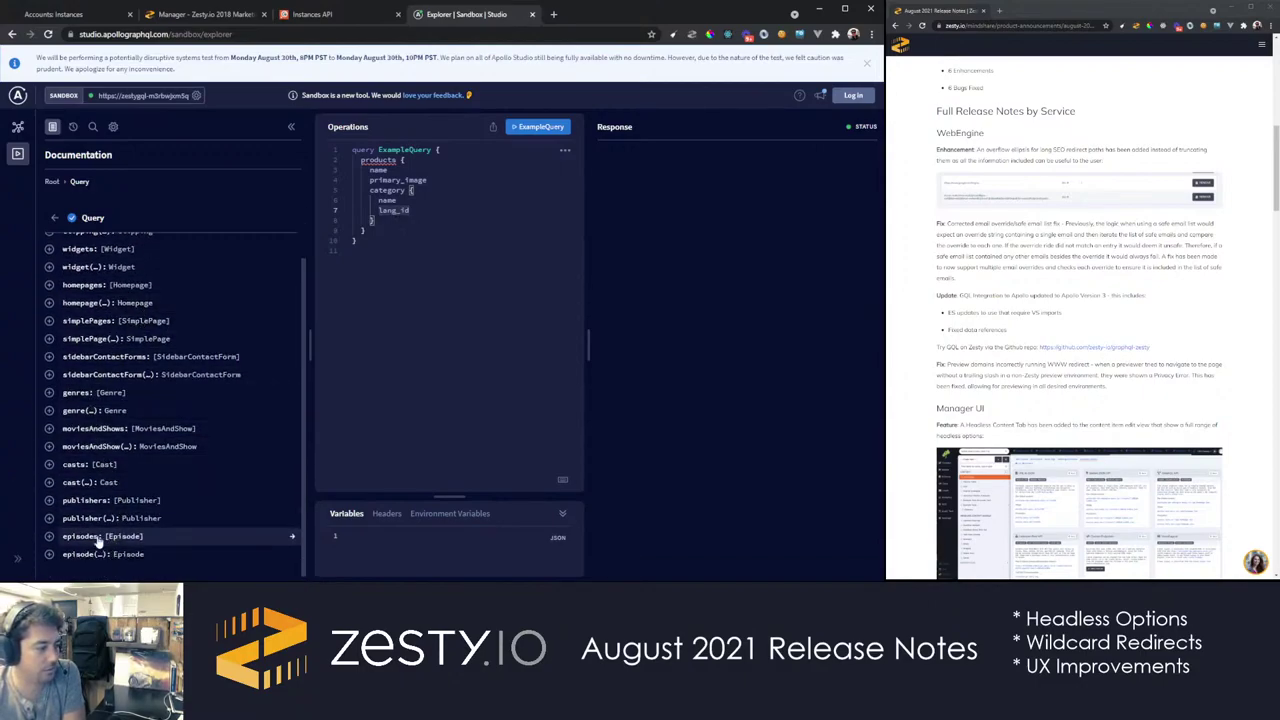
left_click(115, 375)
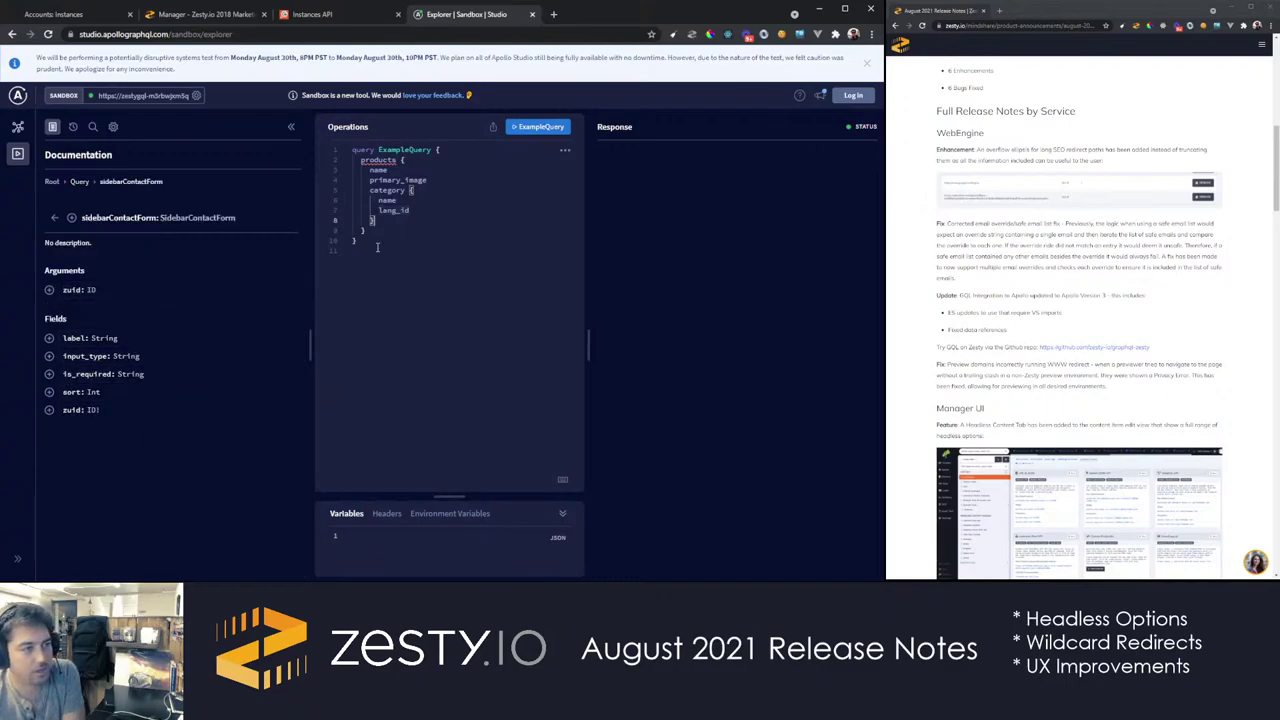
left_click_drag(407, 242, 438, 272)
left_click(412, 163)
key("BackSpace")
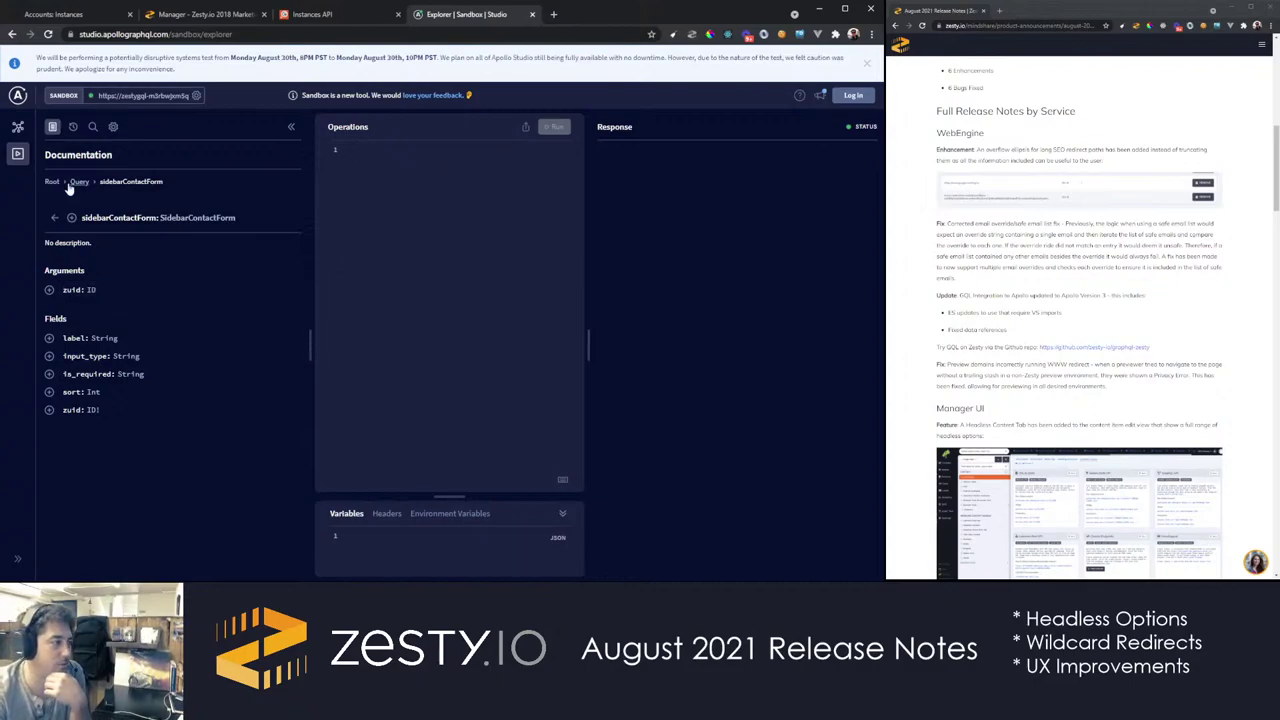
Open the moviesAndShow query in the schema documentation, add its title field to a new query and run it
left_click(55, 217)
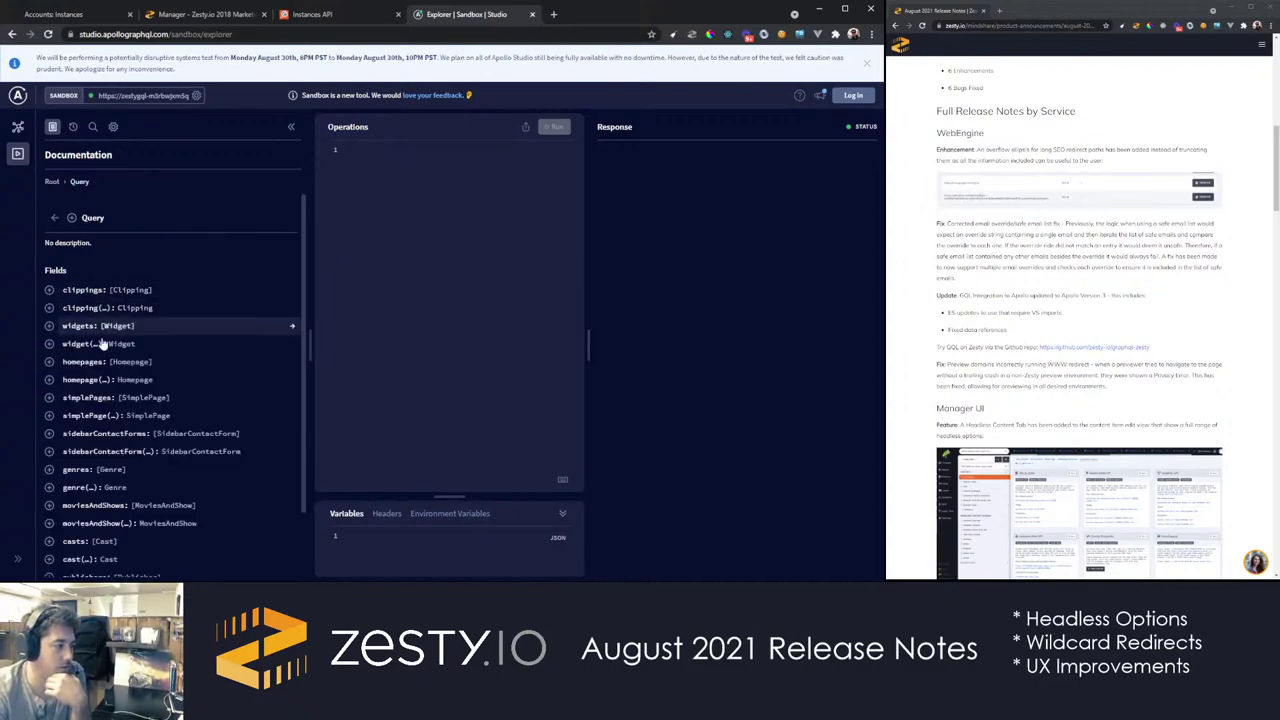
scroll(108, 447, "down", 2)
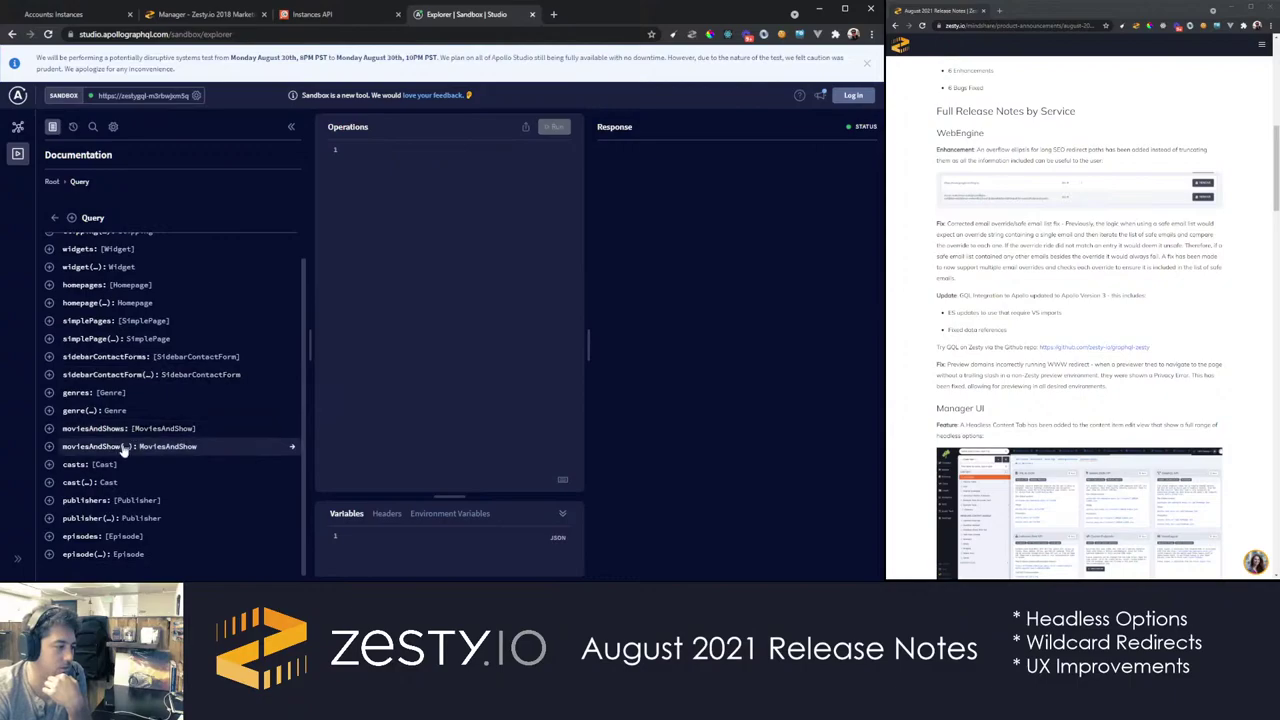
left_click(106, 446)
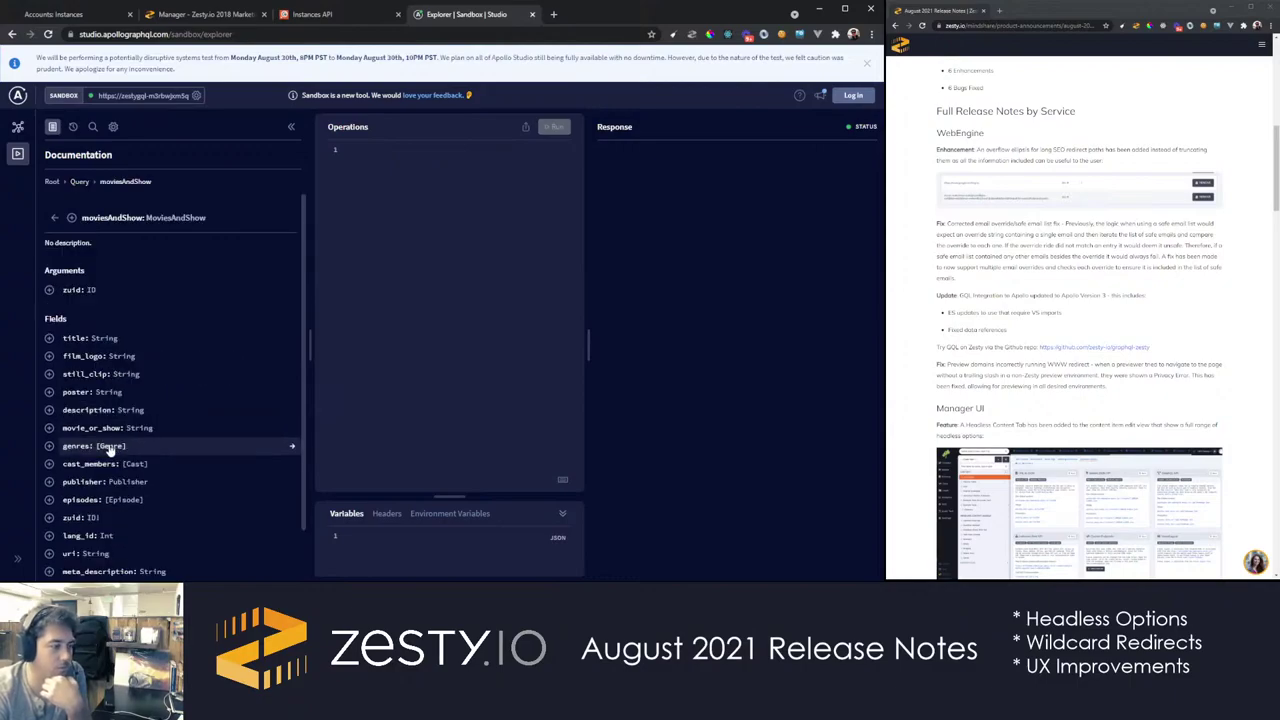
left_click(90, 338)
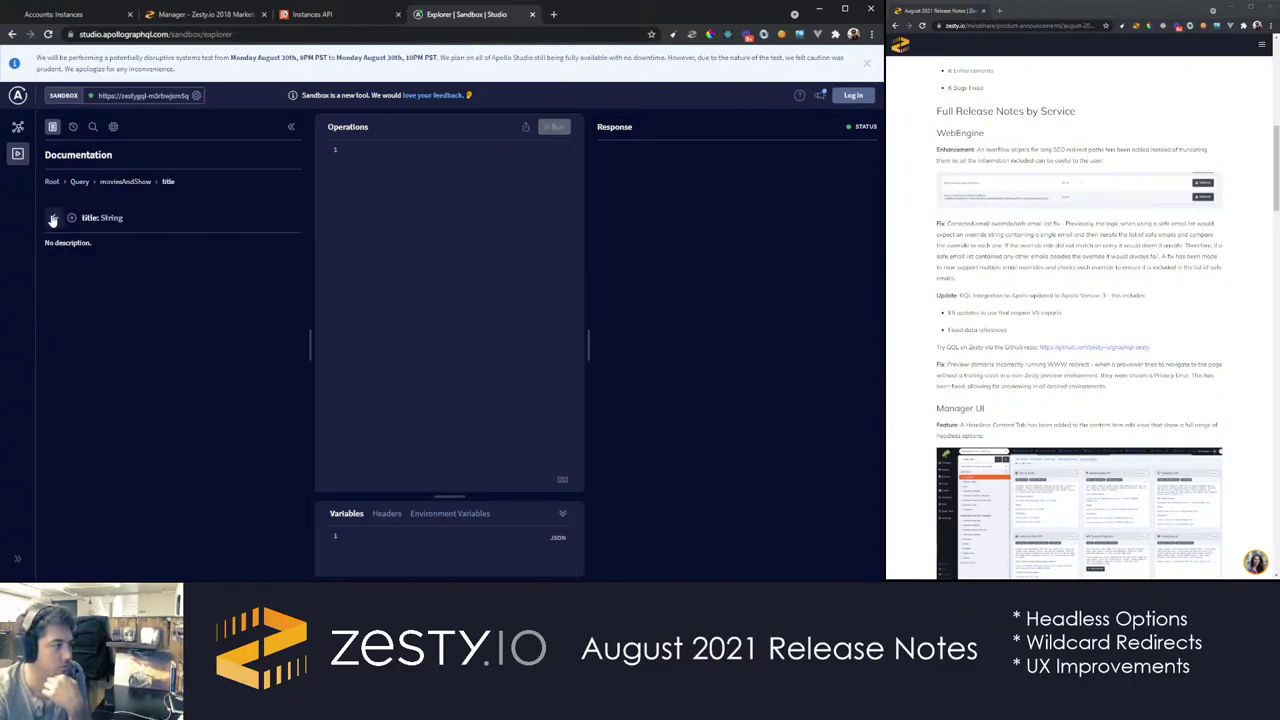
left_click(54, 217)
left_click(49, 338)
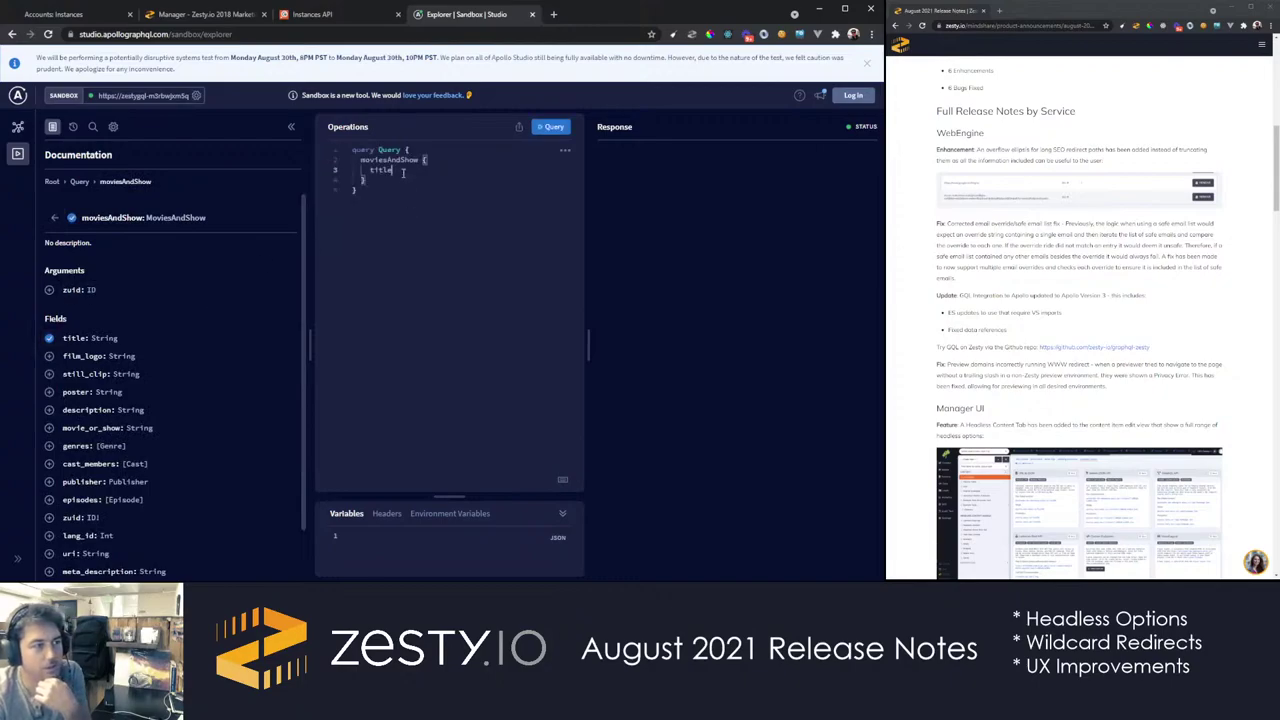
left_click(553, 127)
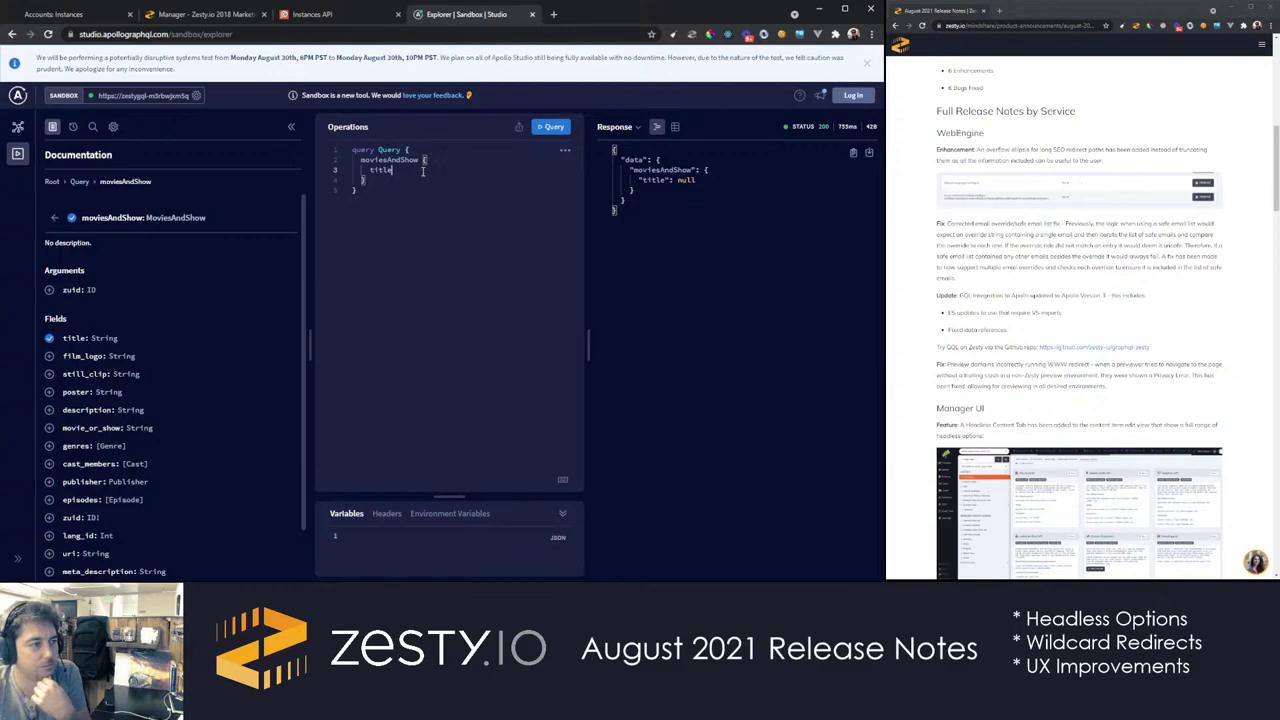
Replace the query with one requesting the movie_or_show field of moviesAndShow and run it
double_click(389, 160)
left_click_drag(360, 191, 324, 143)
left_click(330, 148)
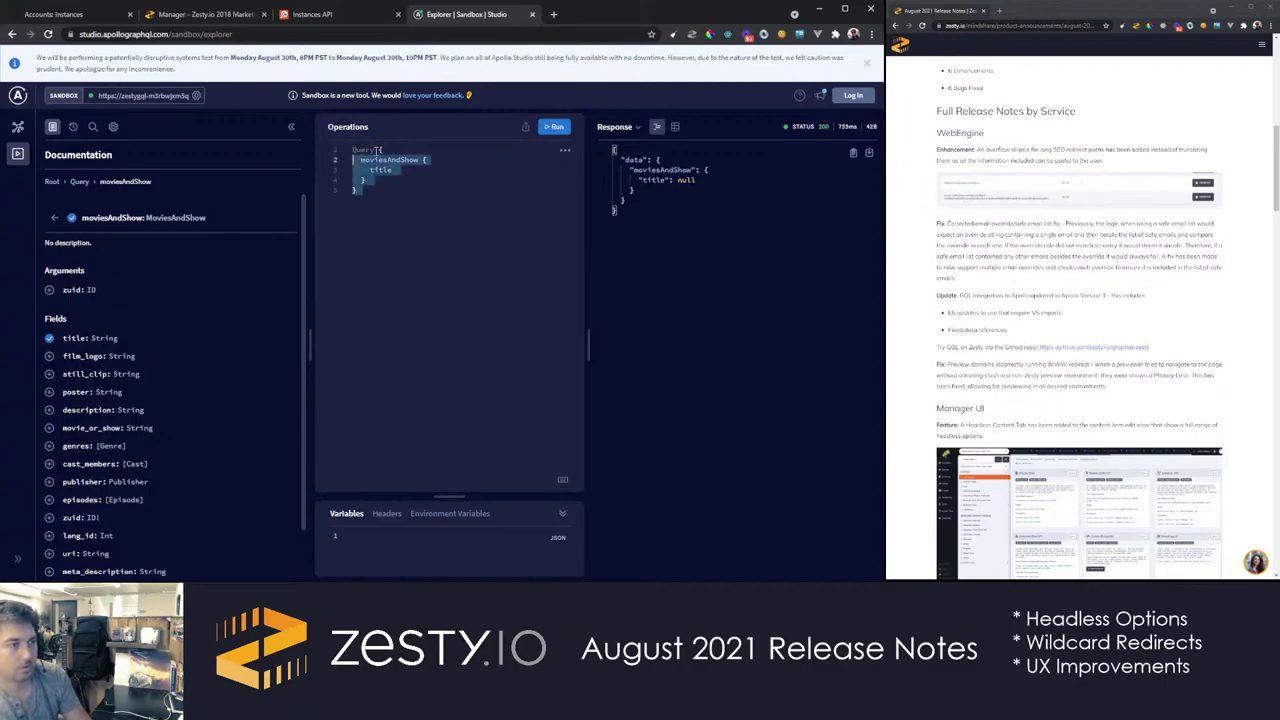
left_click_drag(352, 149, 365, 186)
key("BackSpace")
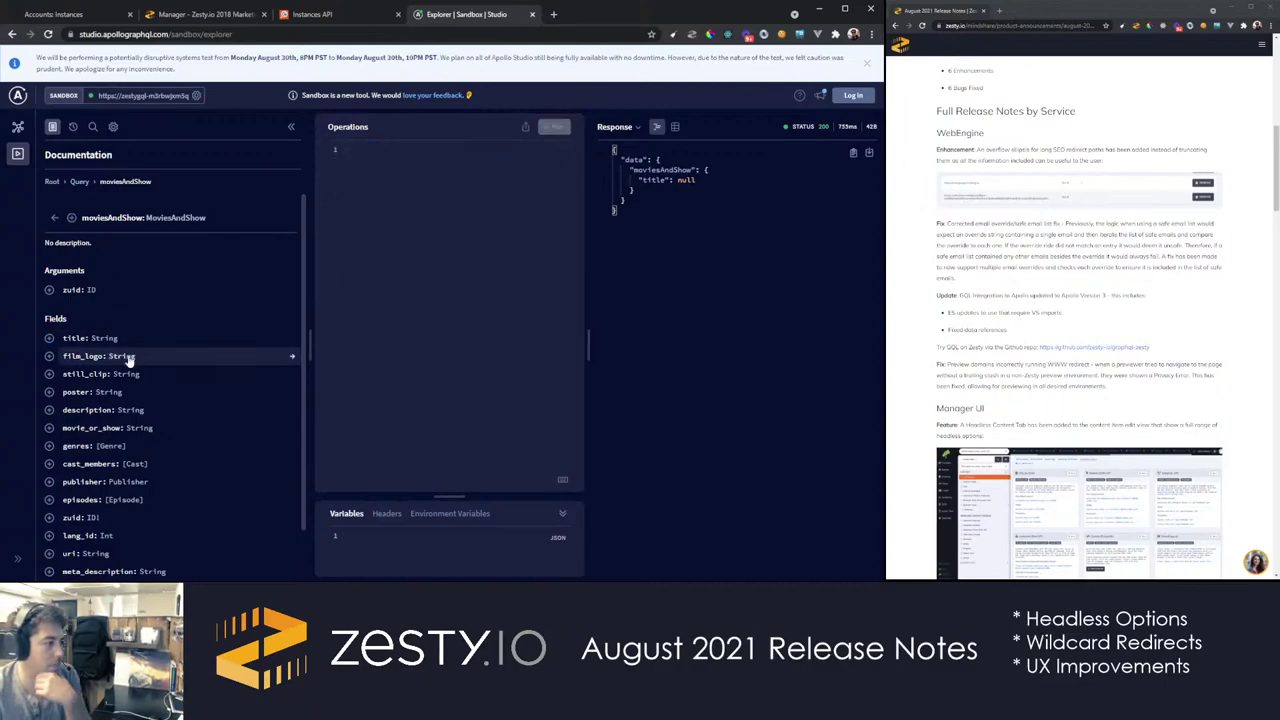
left_click(49, 428)
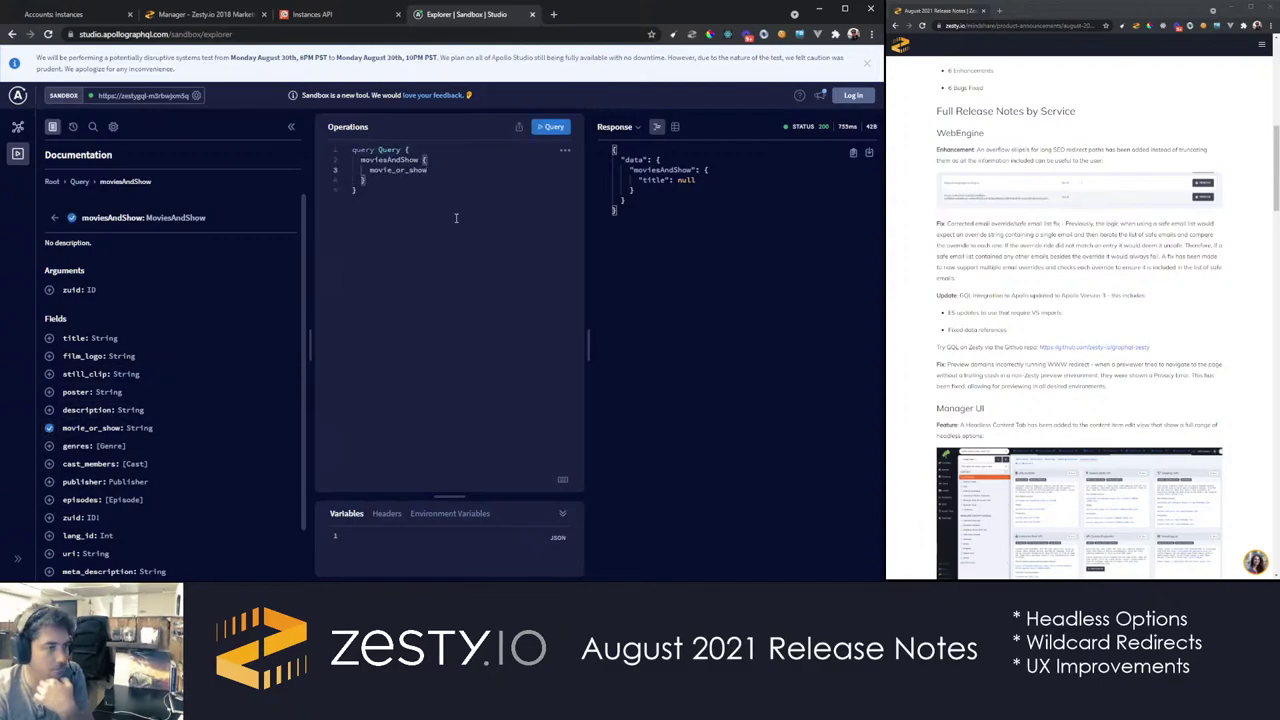
left_click(555, 127)
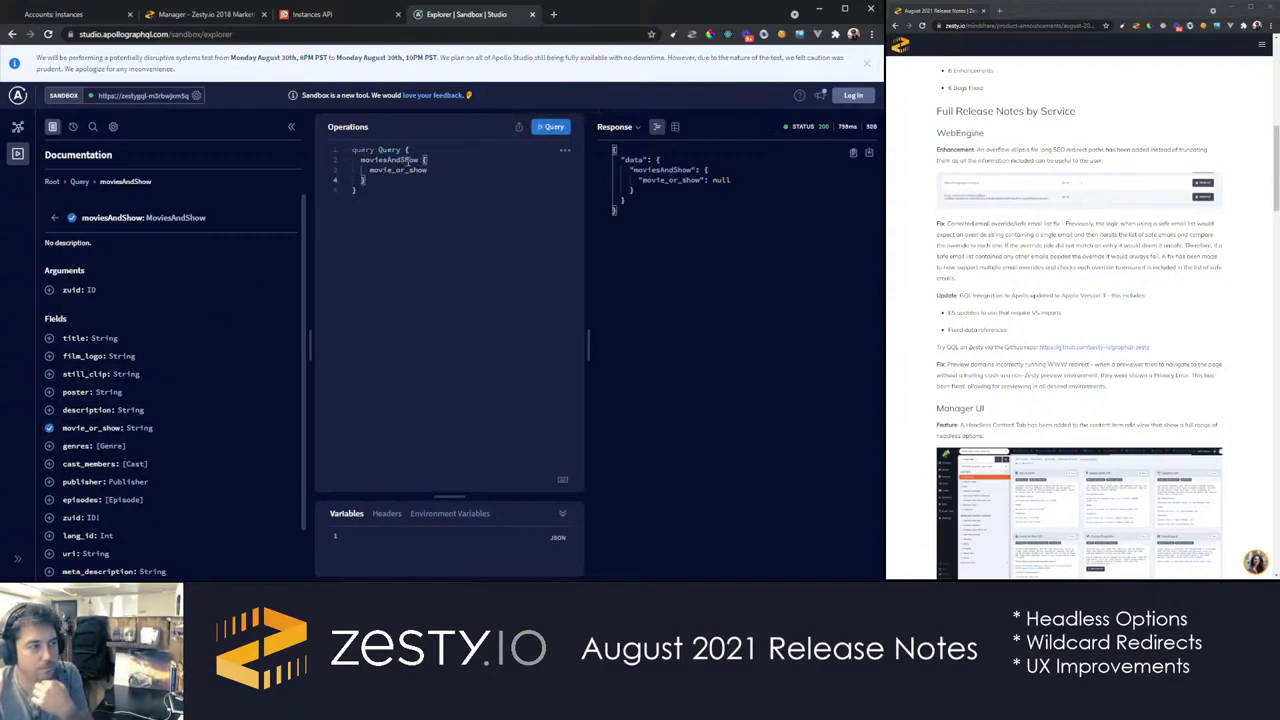
Change the query to the plural moviesAndShows, replace the movie_or_show field with title, and run it
type("s")
left_click(362, 172)
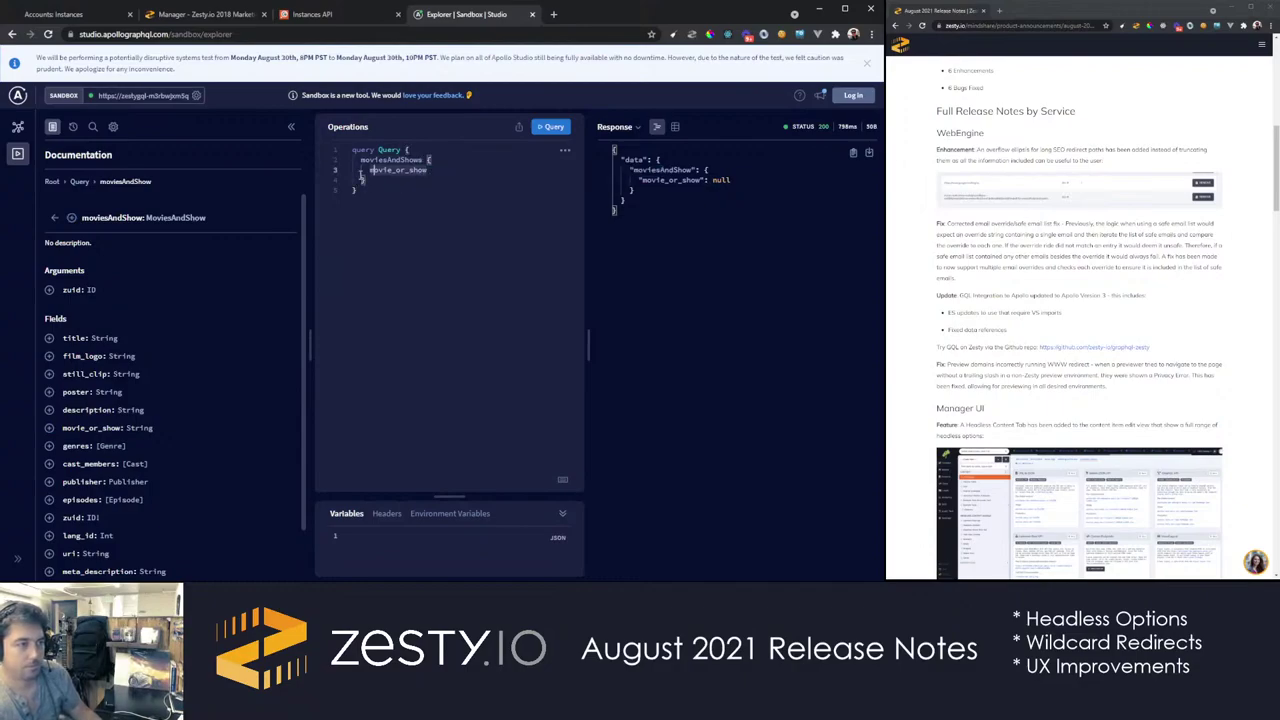
left_click_drag(369, 171, 429, 172)
type("title")
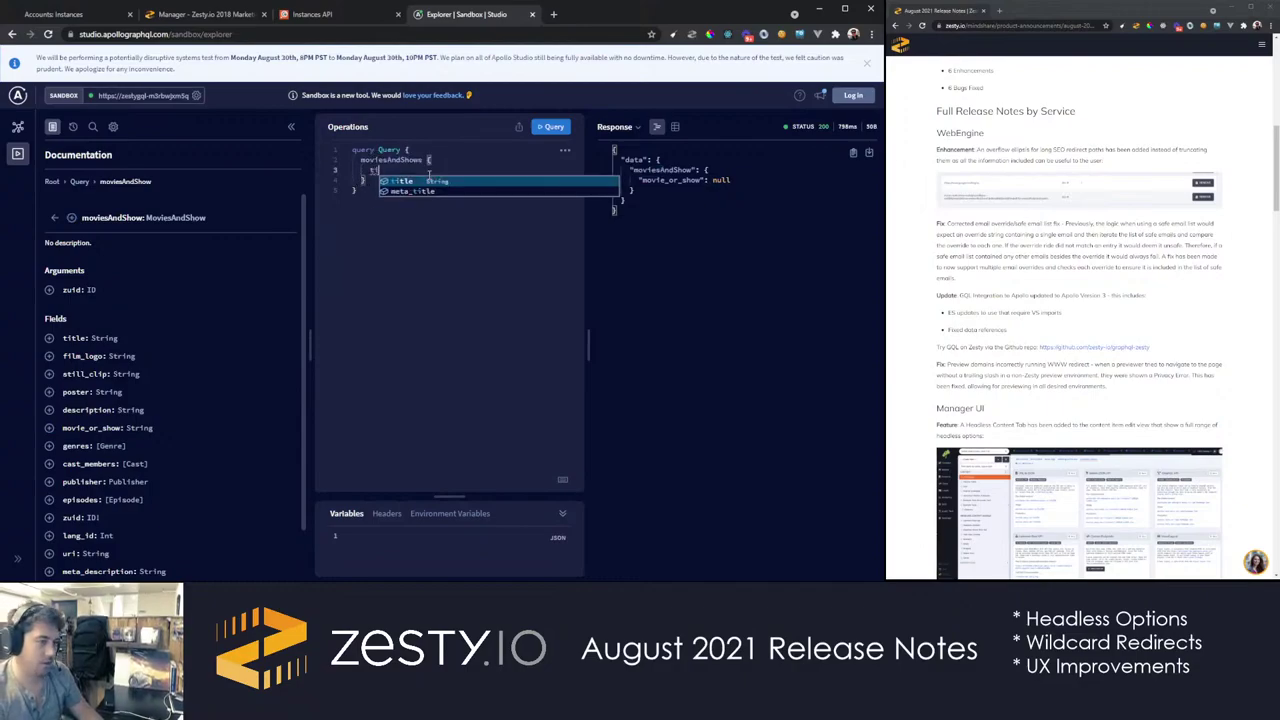
left_click(558, 128)
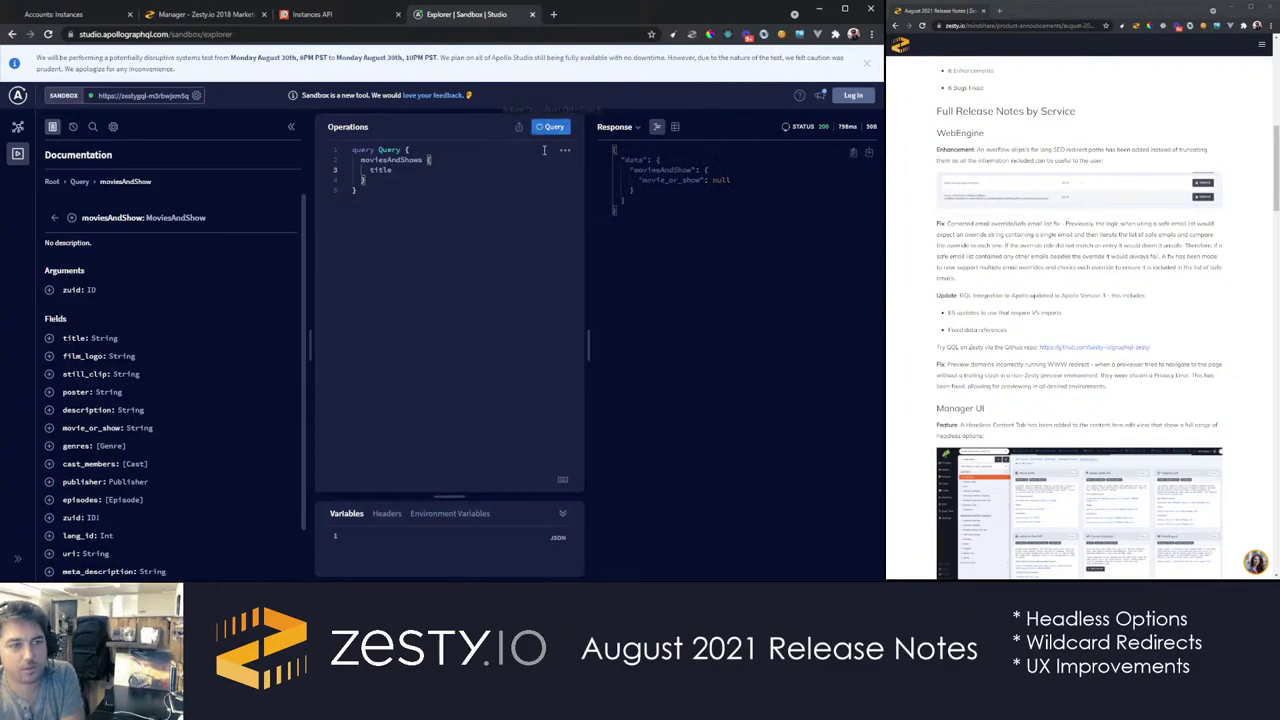
Examine the moviesAndShows titles returned in the response and compare them with the query
key("ctrl+a")
left_click(451, 190)
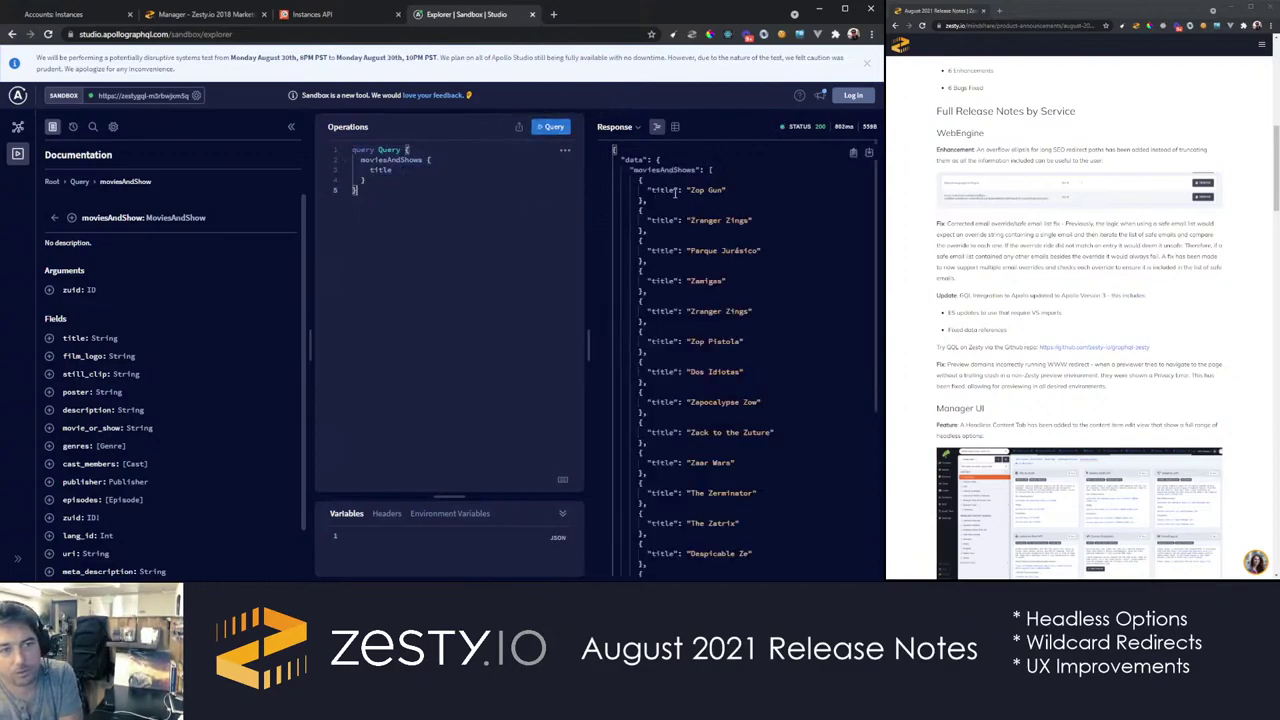
left_click_drag(671, 170, 748, 360)
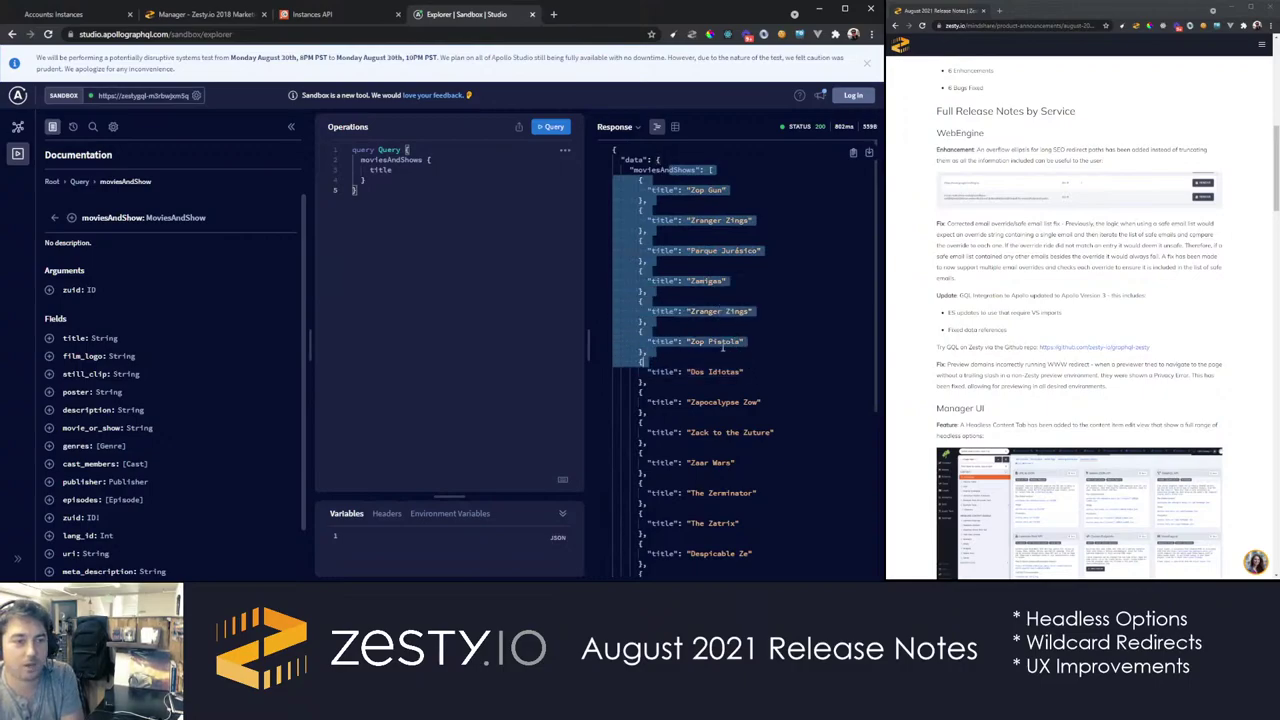
left_click(697, 226)
left_click_drag(689, 190, 651, 262)
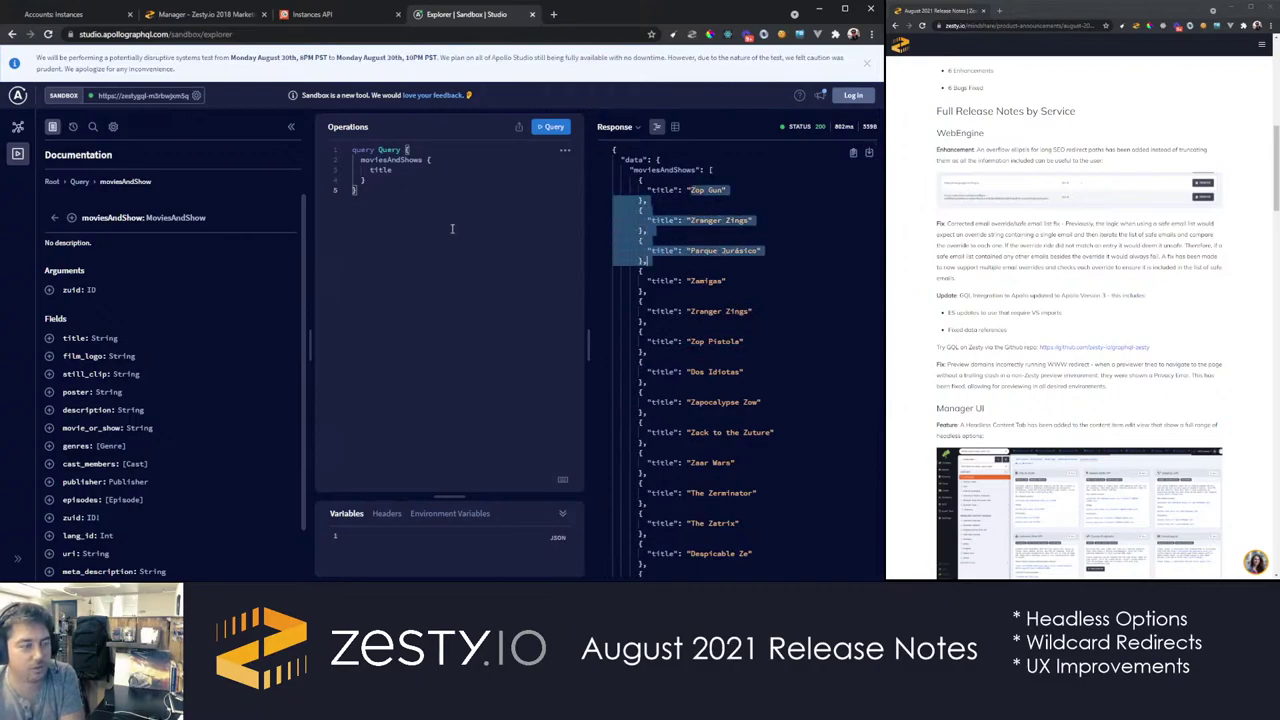
left_click(413, 170)
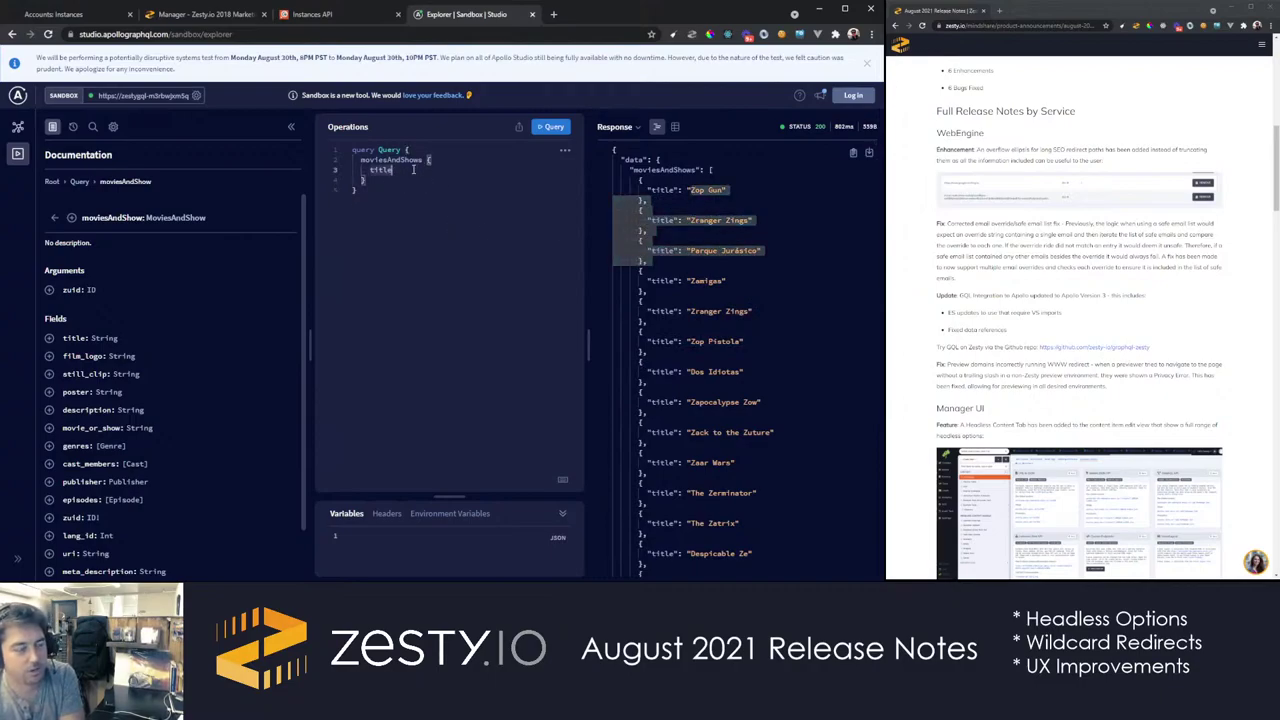
left_click_drag(645, 200, 732, 335)
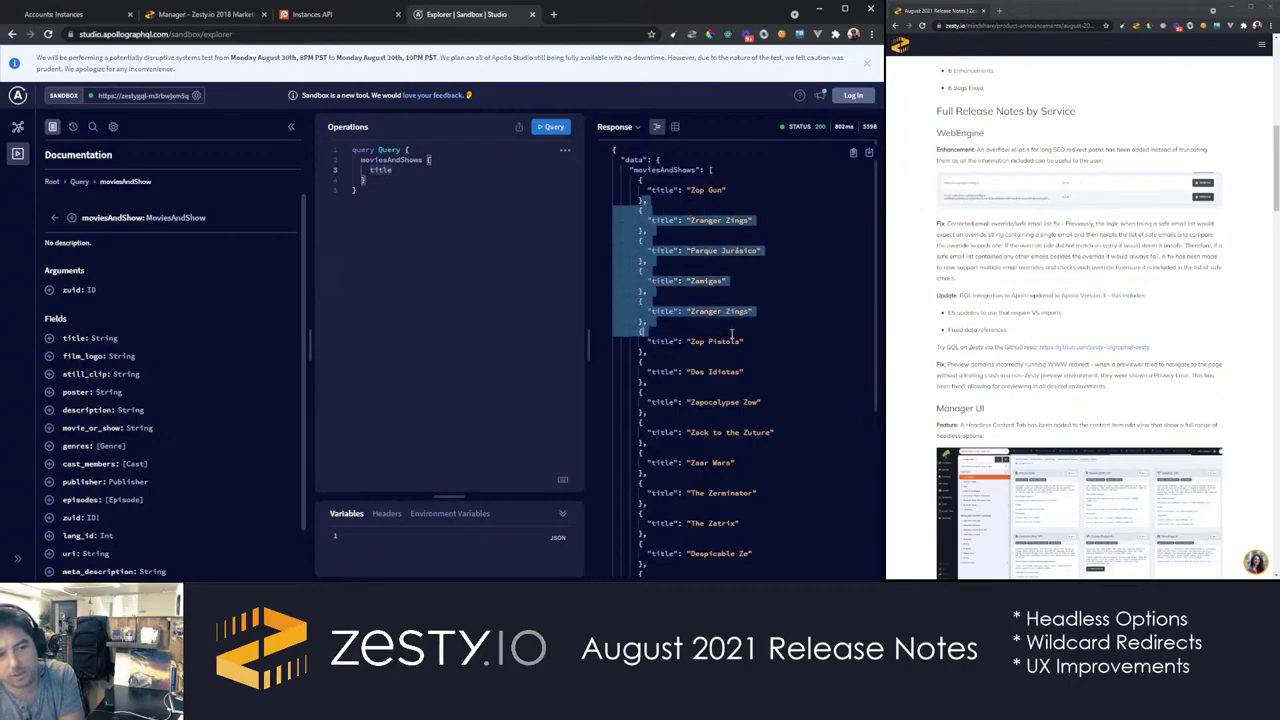
scroll(732, 335, "down", 5)
scroll(732, 335, "up", 5)
Insert an empty line below the title field in the moviesAndShows query
left_click(422, 186)
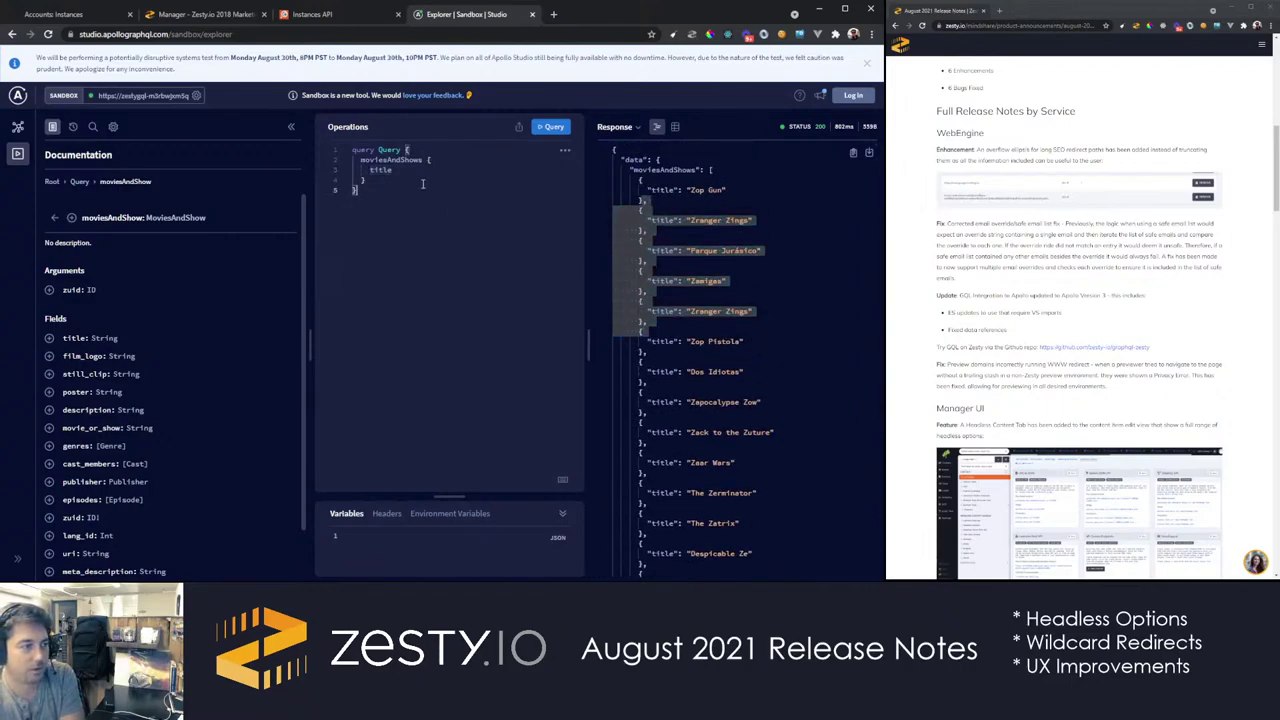
key("Up")
key("Up")
key("End")
key("Return")
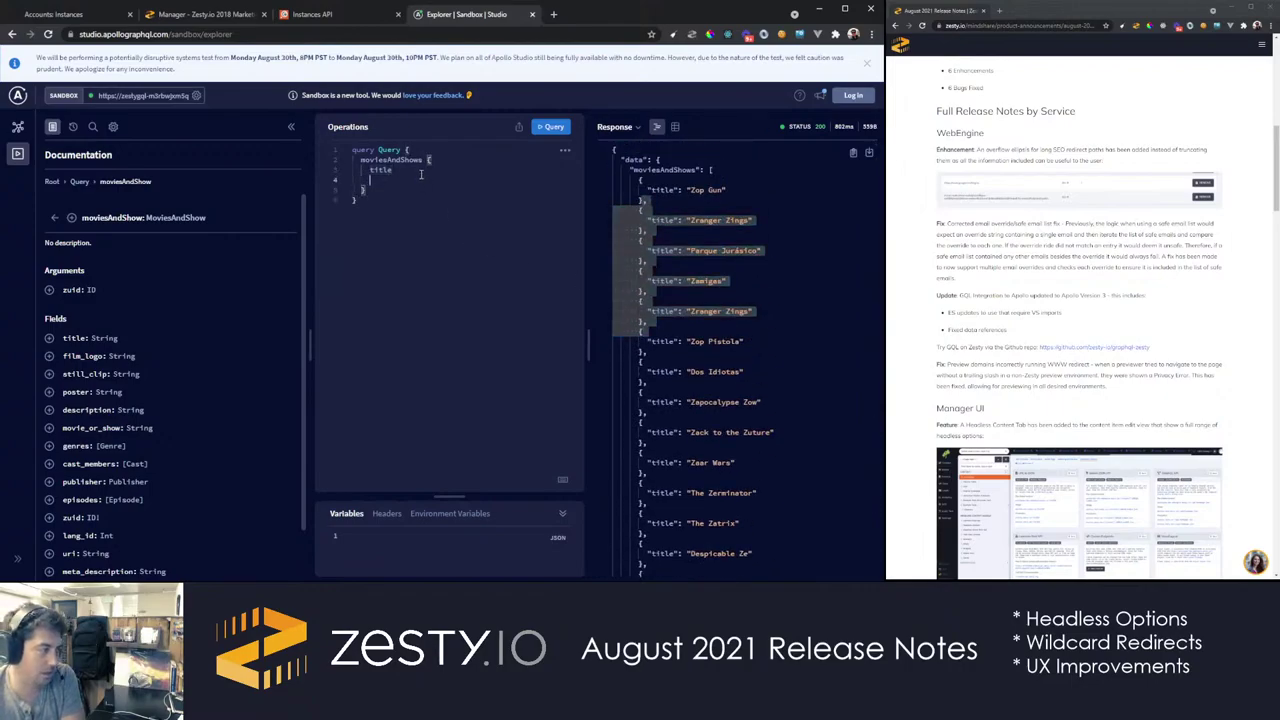
left_click(49, 392)
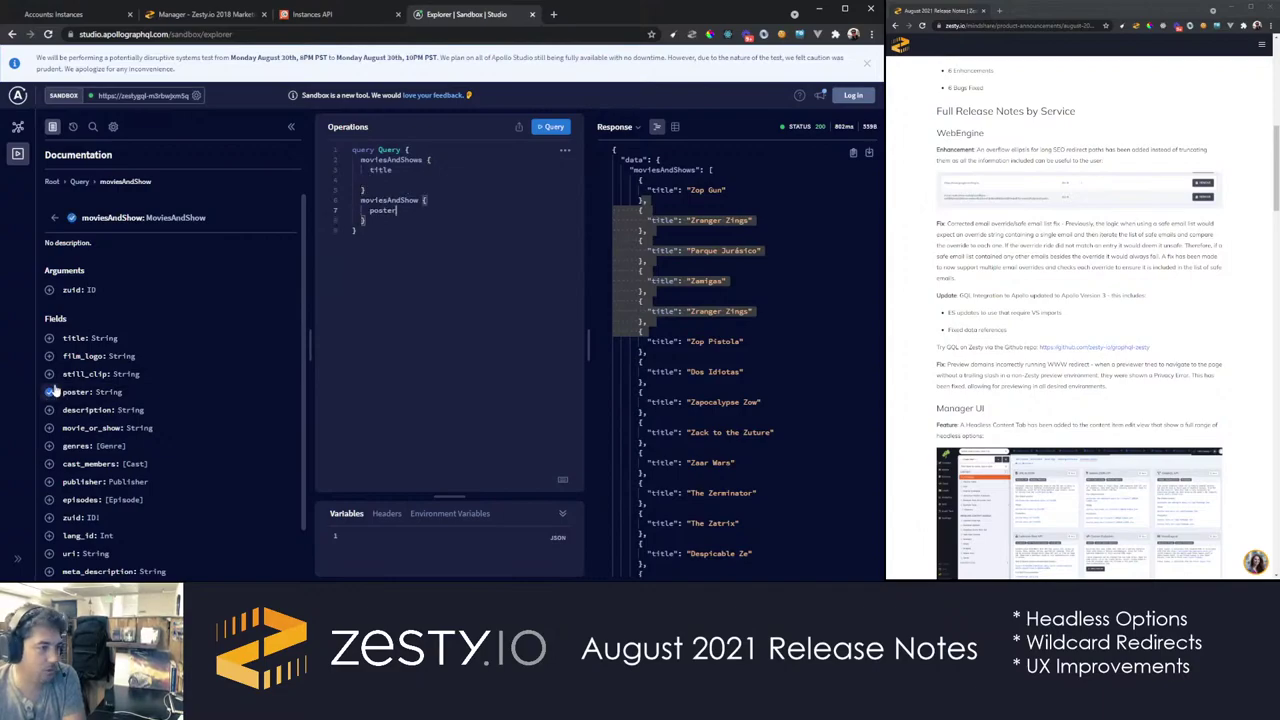
double_click(390, 210)
key("BackSpace")
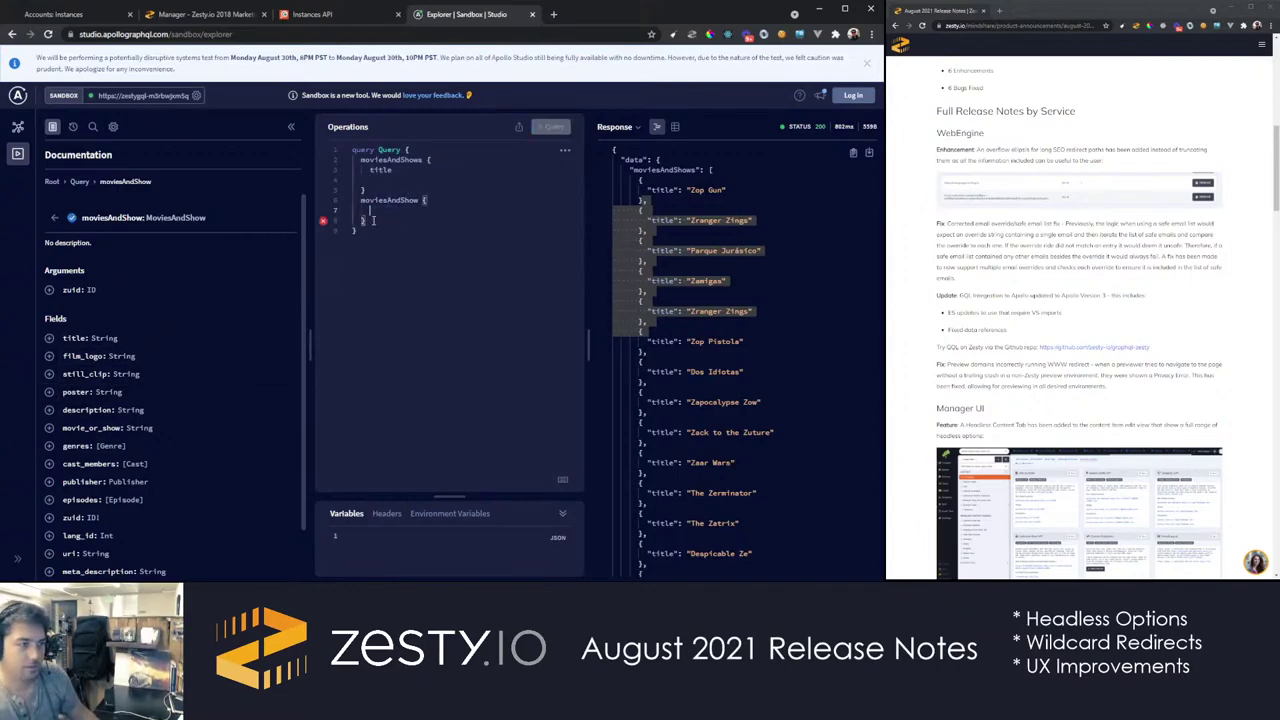
left_click_drag(375, 223, 388, 190)
key("BackSpace")
Add the poster field below title in the moviesAndShows query and run it
key("Up")
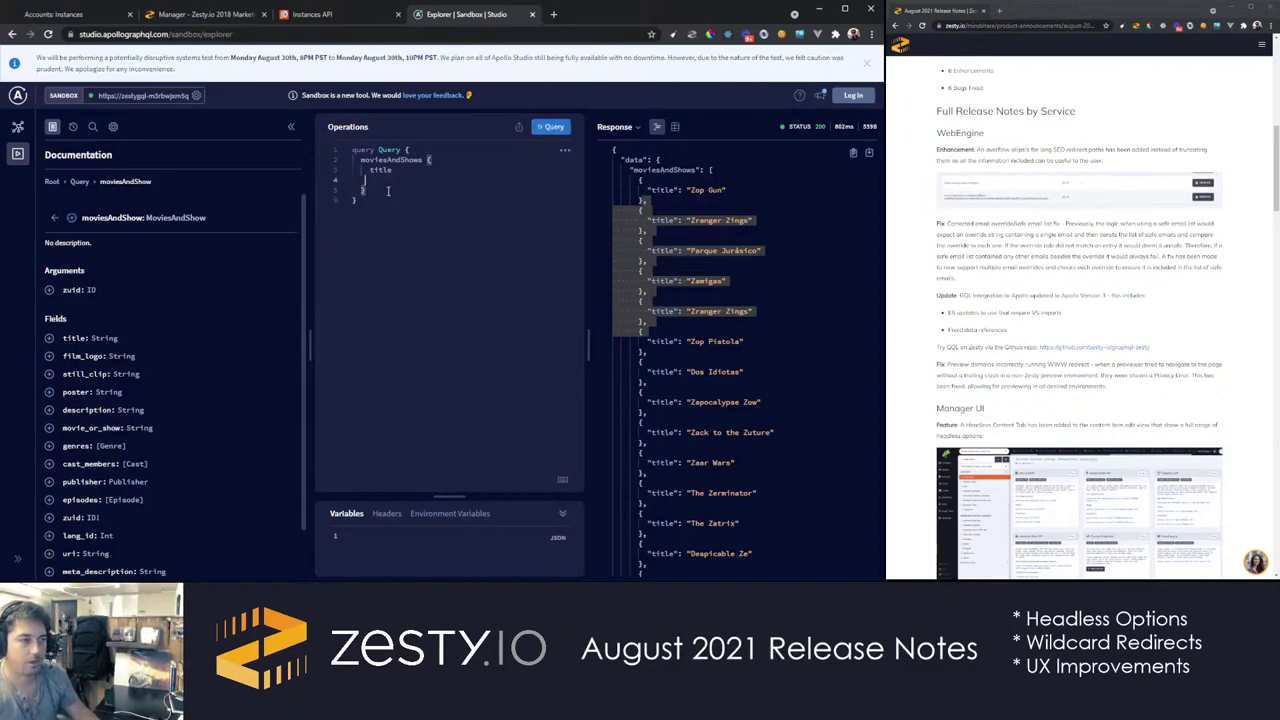
type("poster")
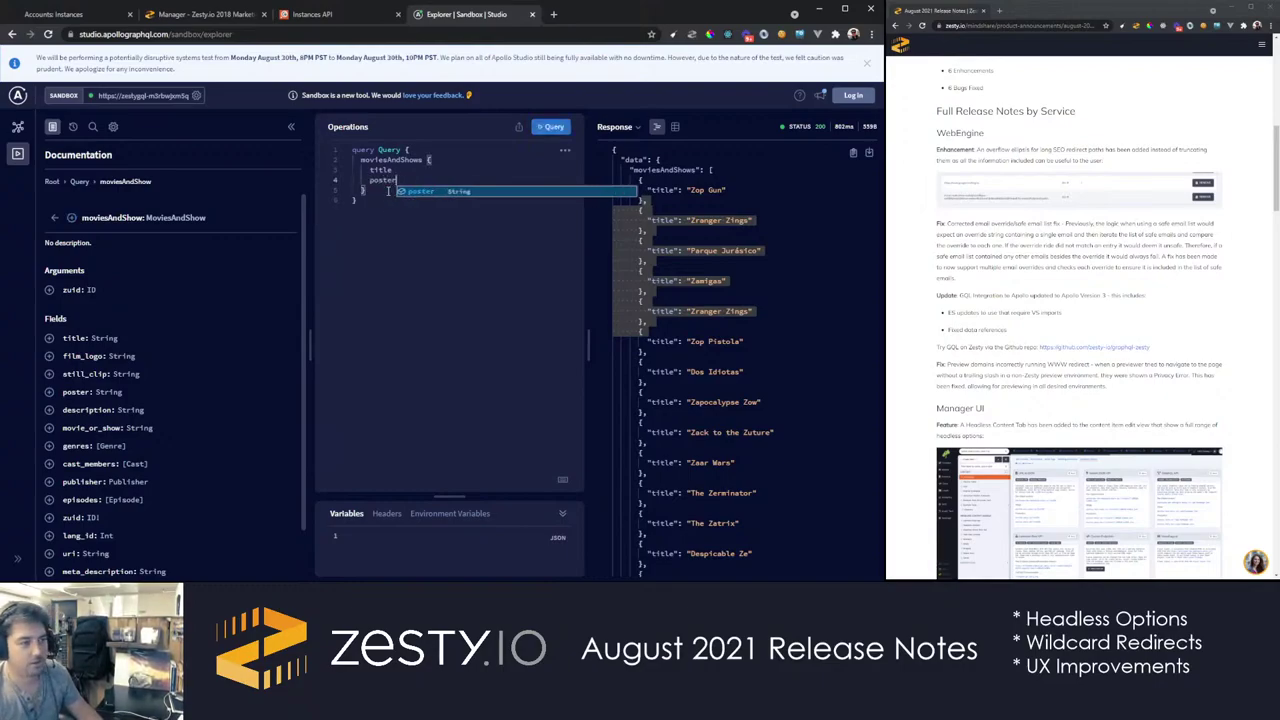
key("Escape")
left_click(554, 126)
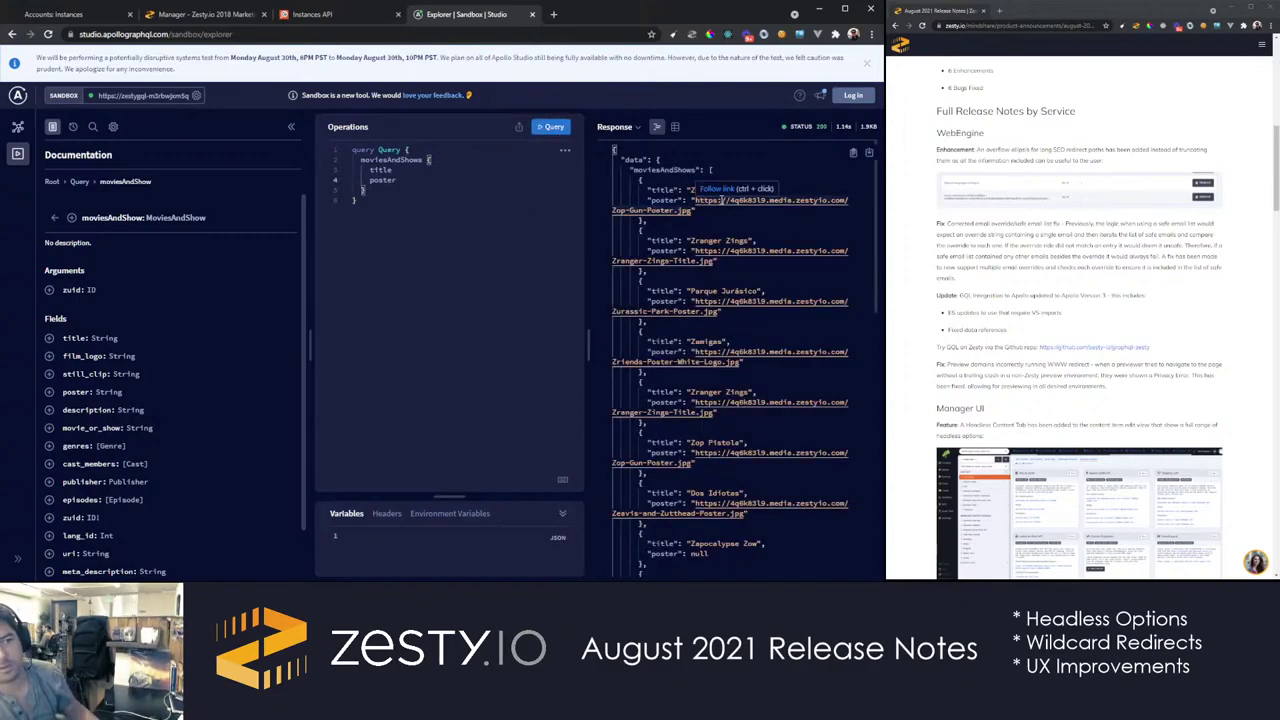
Open the Zop Gun poster link from the response and reload the image with the URL parameter ?width=100
left_click(720, 200, "ctrl")
left_click(575, 14)
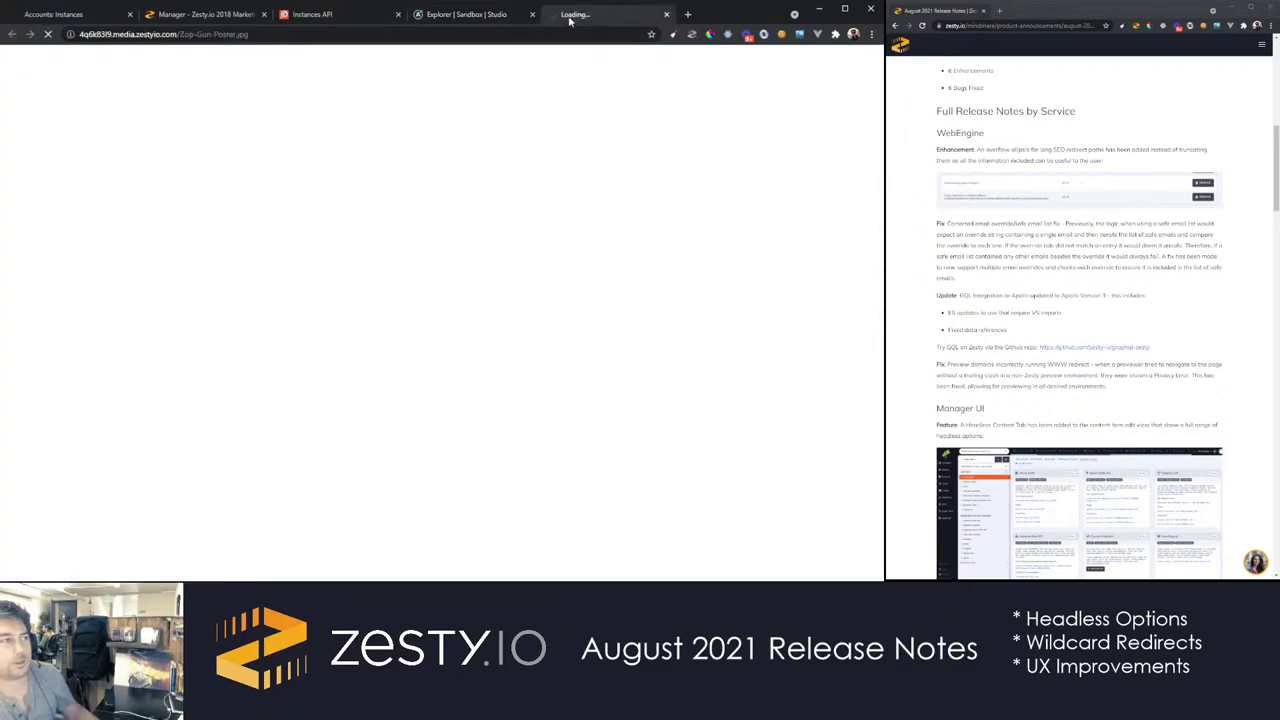
left_click(410, 36)
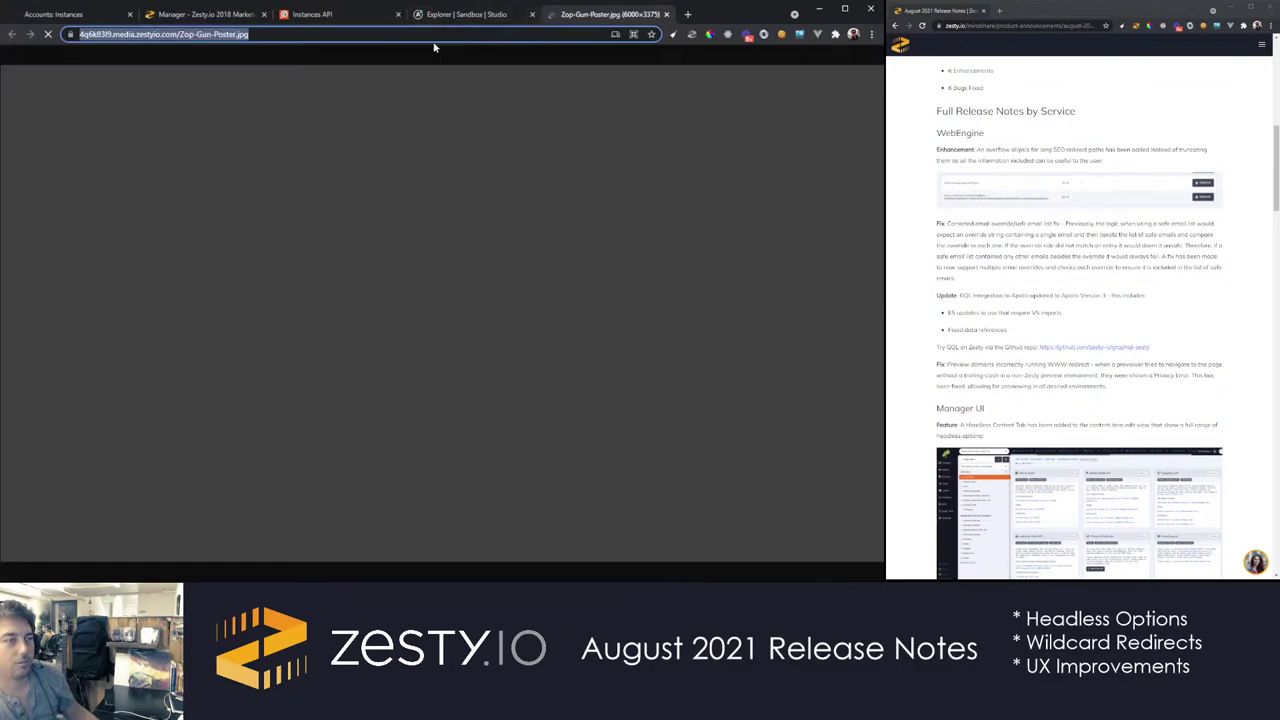
left_click(461, 34)
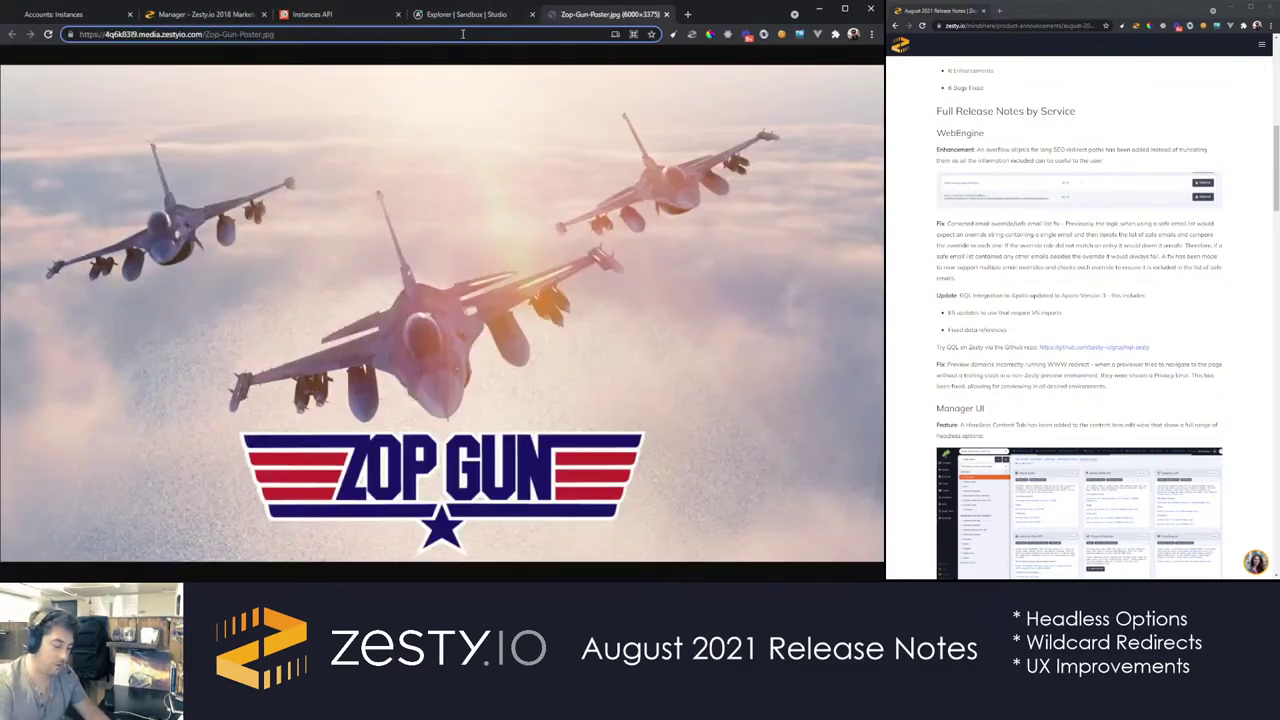
type("?w")
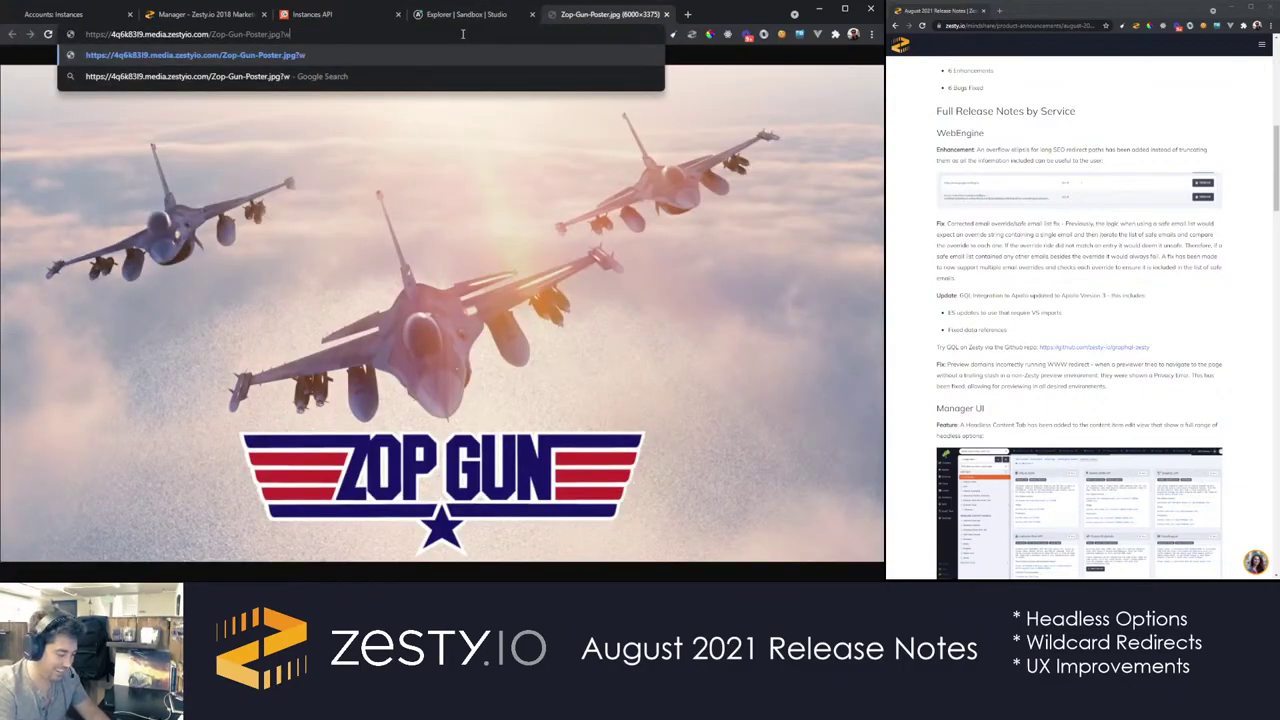
type("idth=1000")
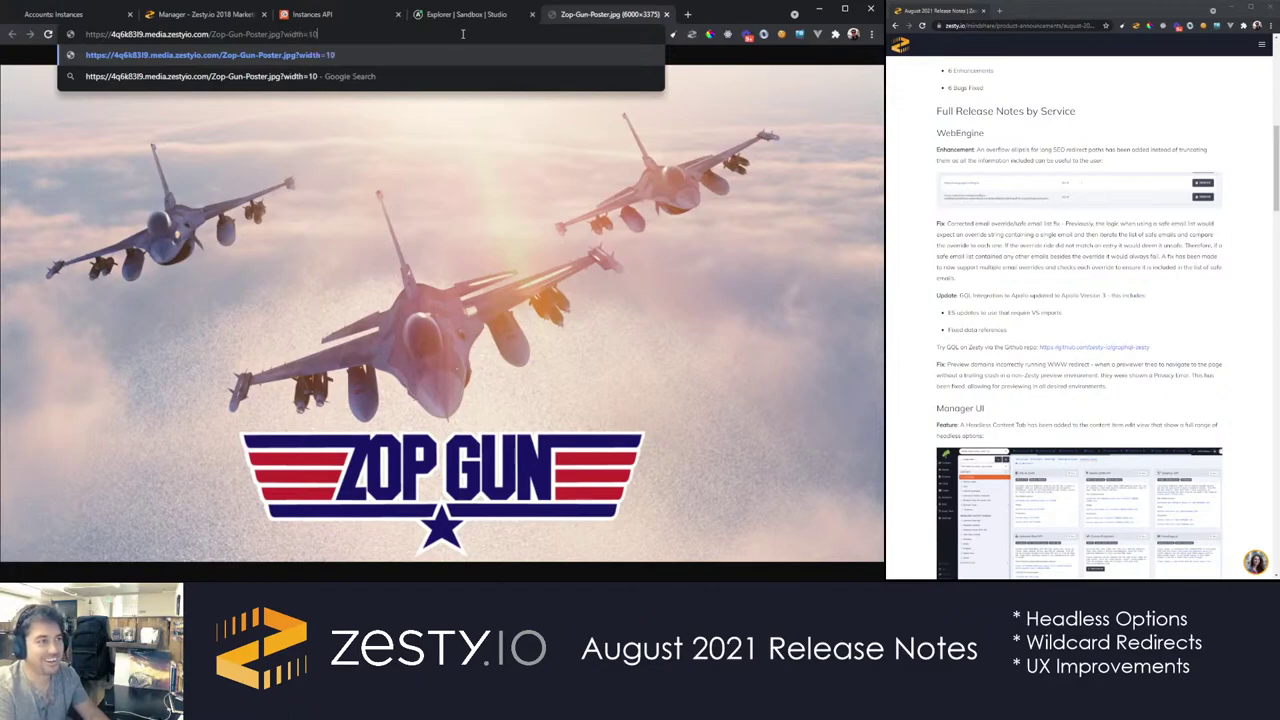
key("BackSpace")
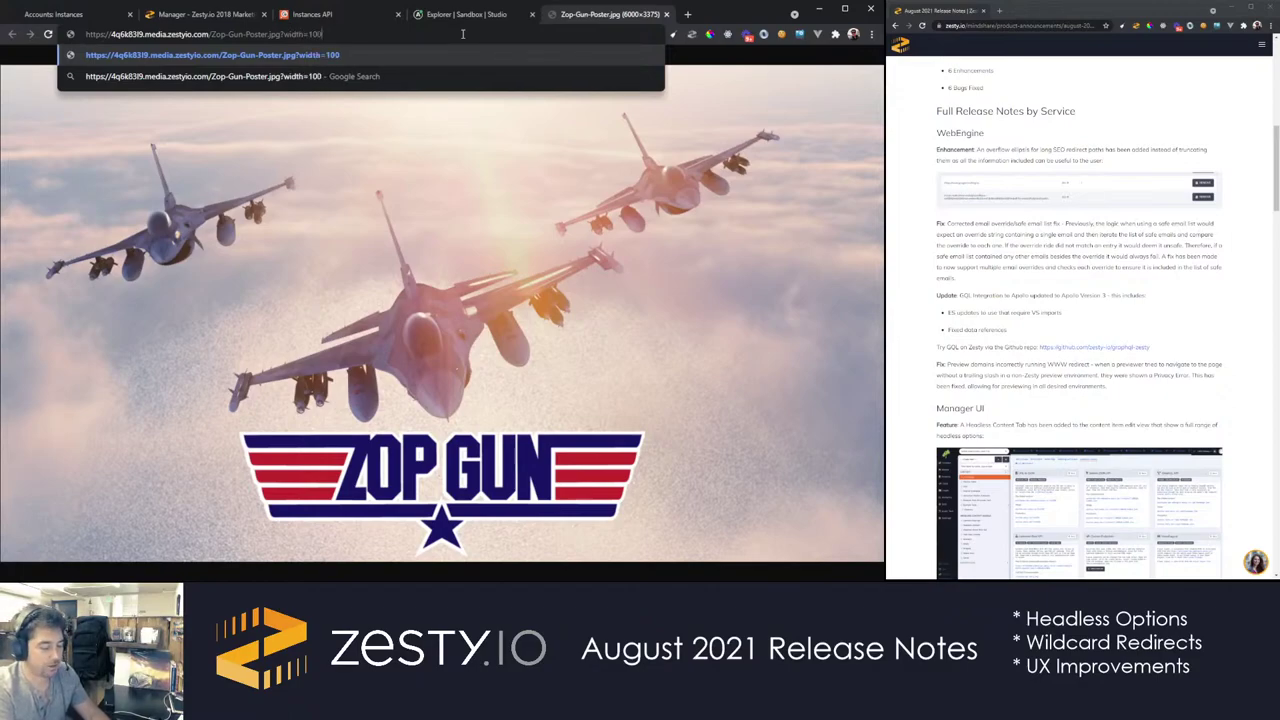
key("Return")
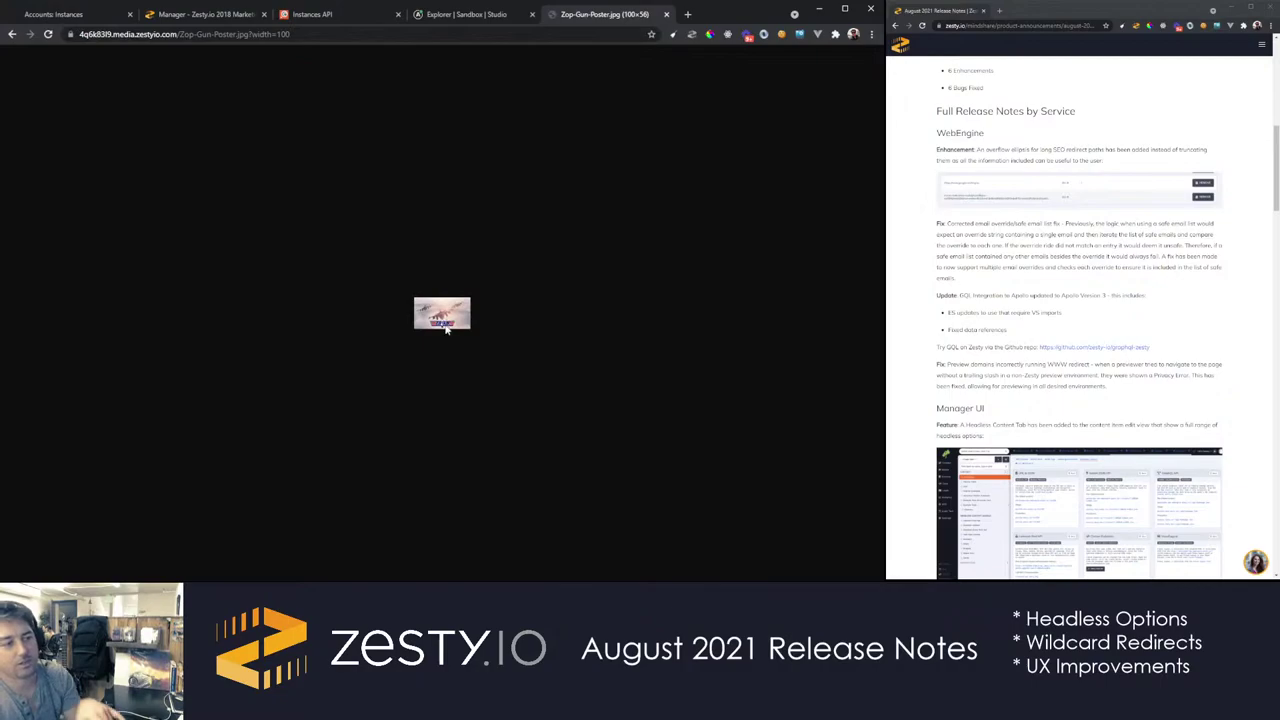
Return to the Apollo Explorer sandbox and review the moviesAndShows query alongside its response
left_click(452, 24)
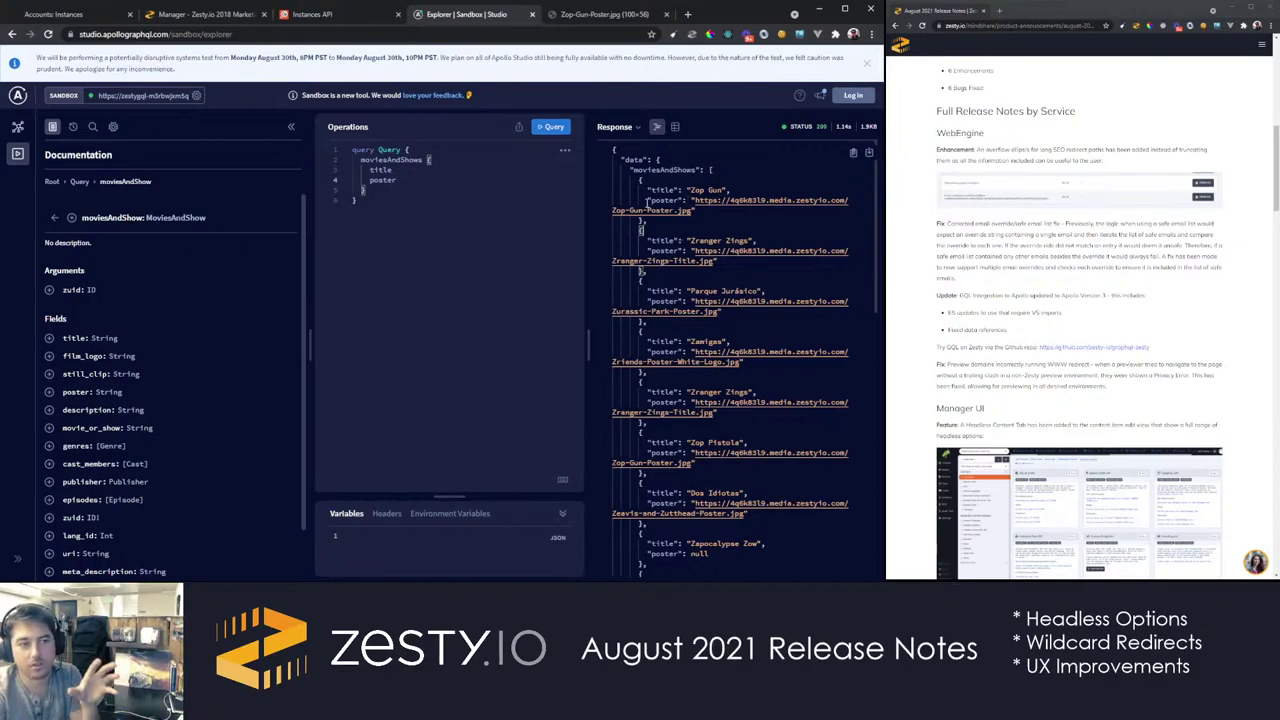
left_click_drag(358, 201, 353, 150)
left_click(420, 186)
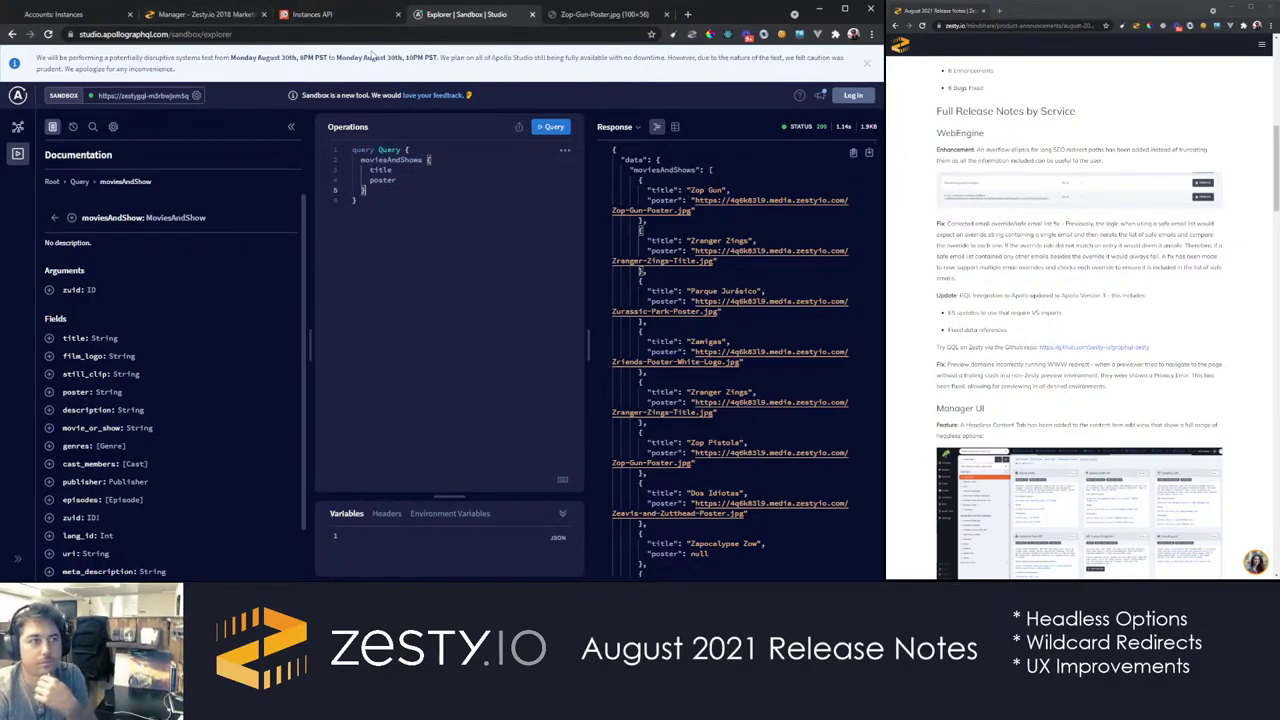
Switch to the Zesty.io Manager redirects and read the release notes on the Headless Content Tab and Wildcard Redirects
left_click(200, 14)
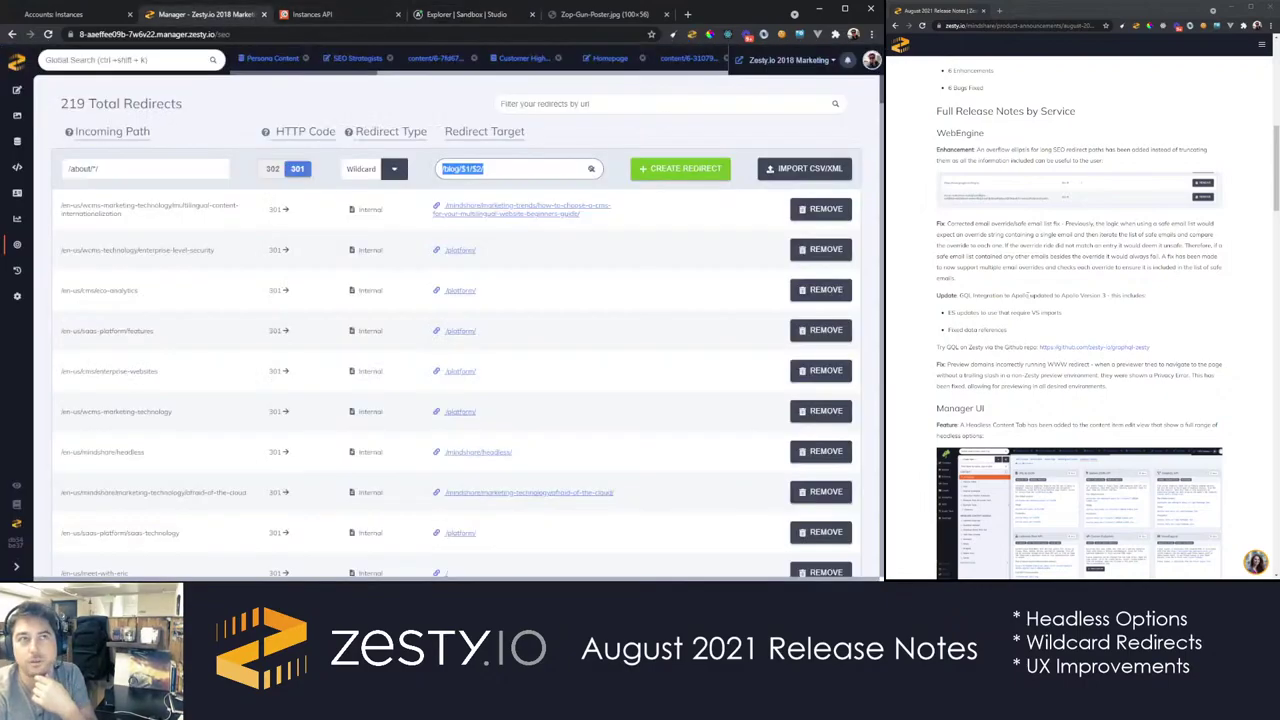
left_click(1029, 296)
scroll(1029, 296, "down", 3)
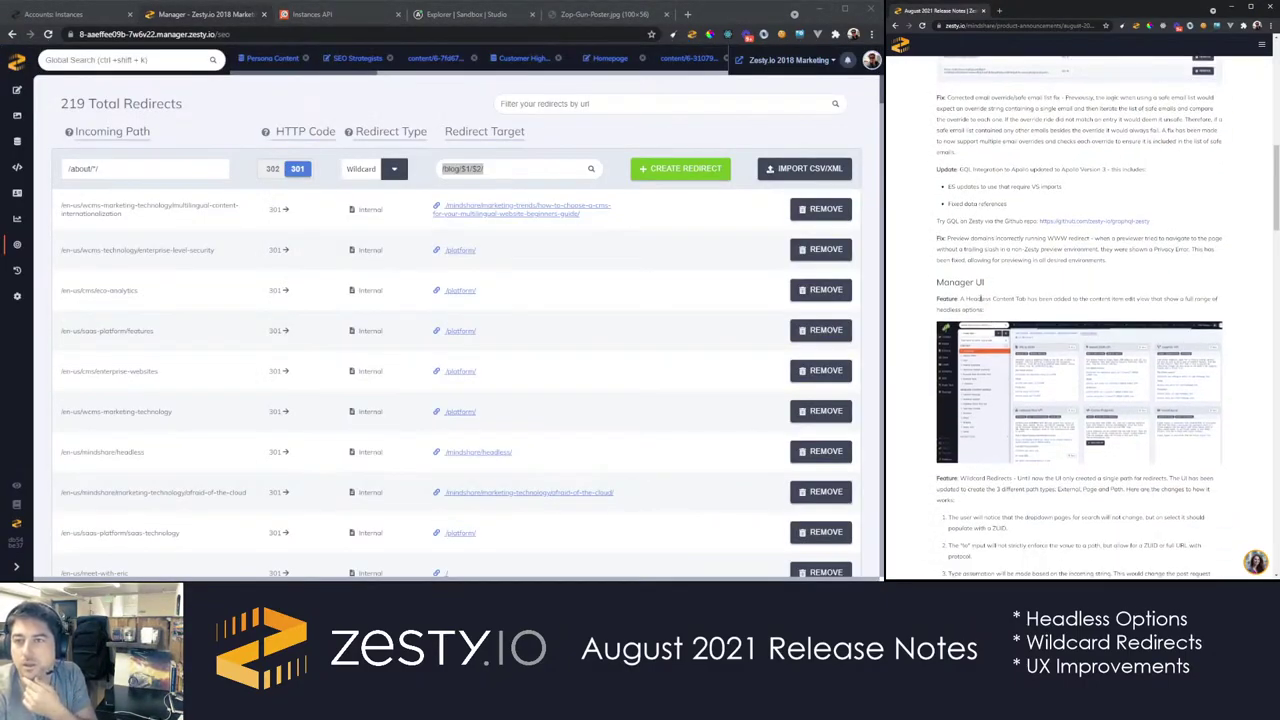
scroll(1002, 291, "down", 3)
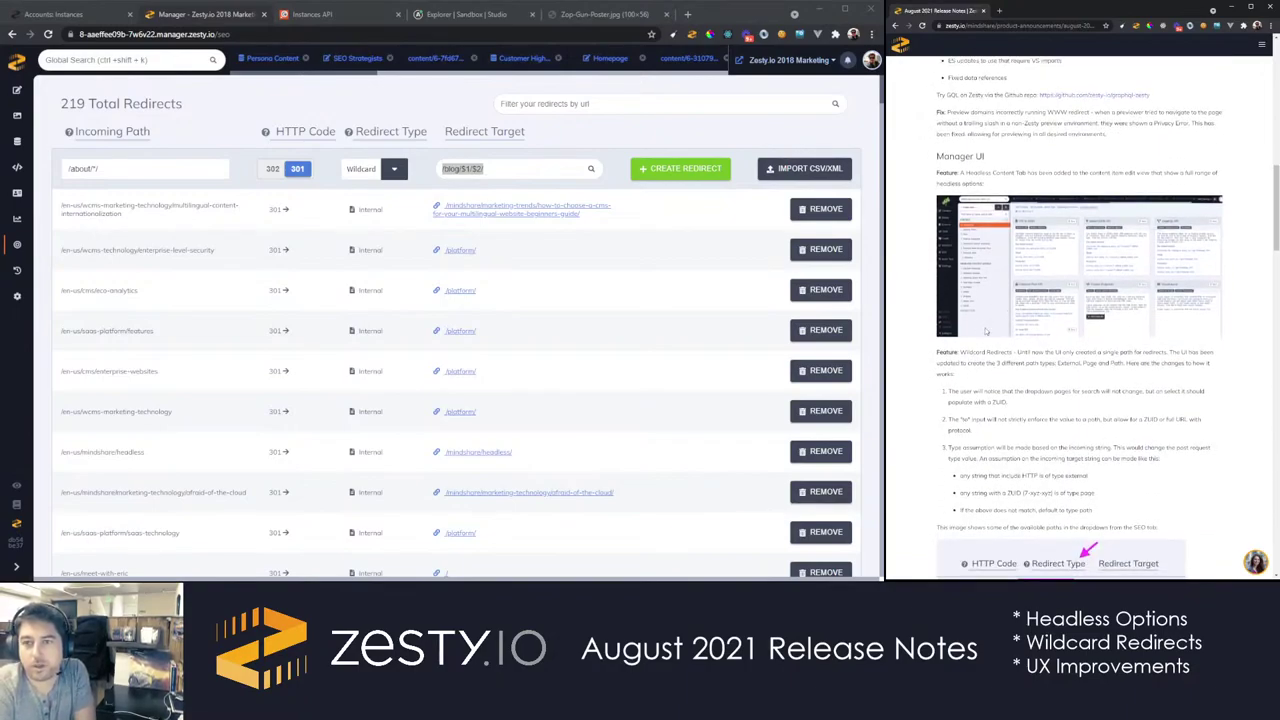
scroll(996, 356, "down", 2)
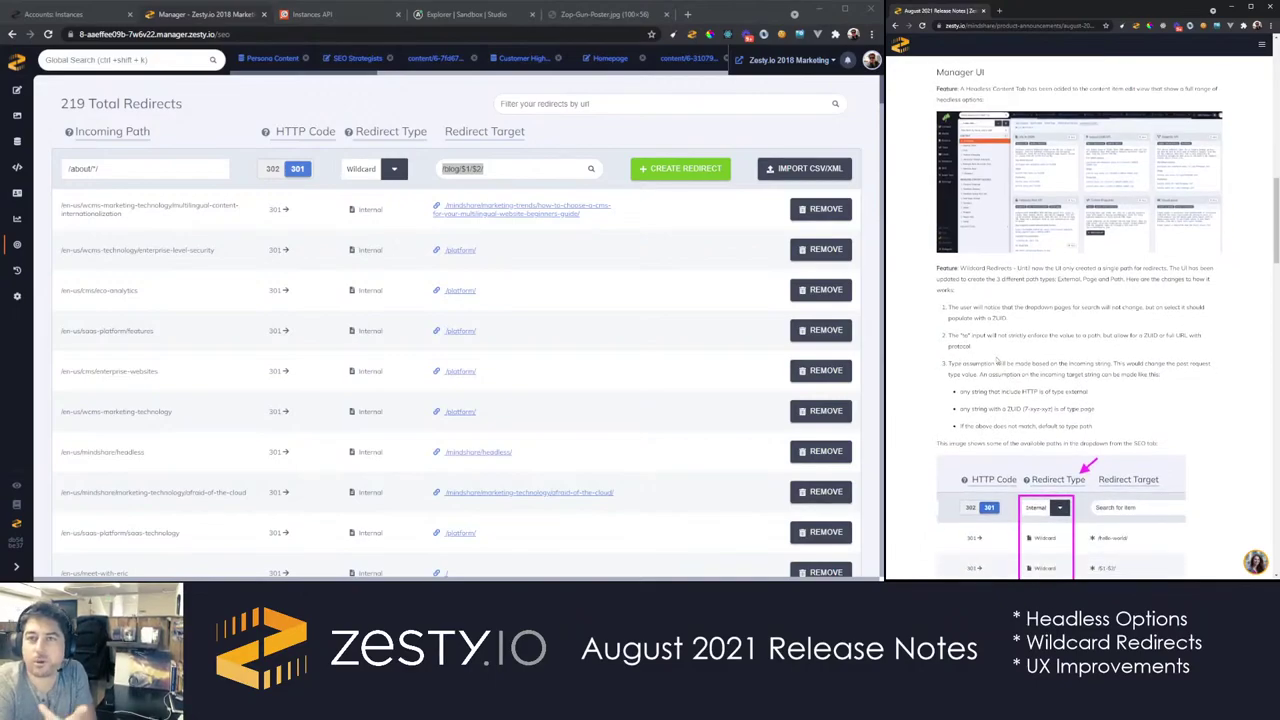
scroll(996, 363, "down", 3)
scroll(996, 365, "down", 10)
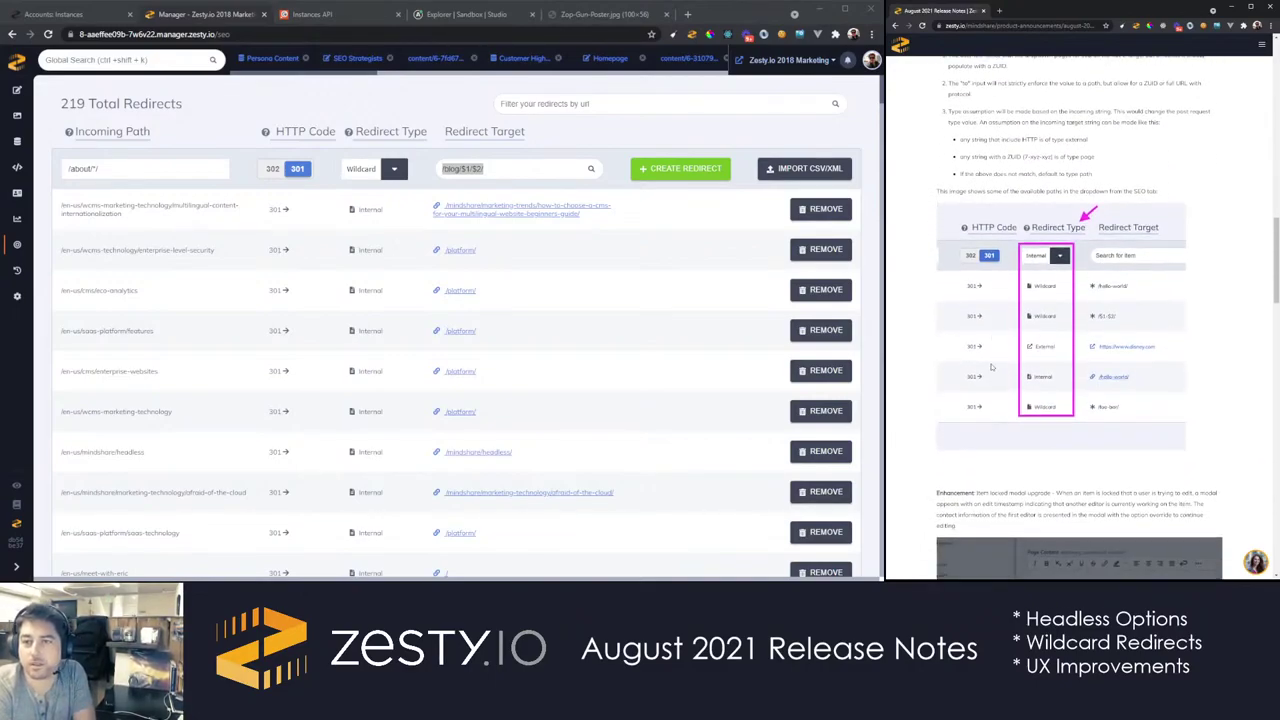
Read the release notes on the item locked modal, the code drawer shortcut and the Article Writer cursor fix, highlighting the fix text
scroll(980, 363, "down", 1)
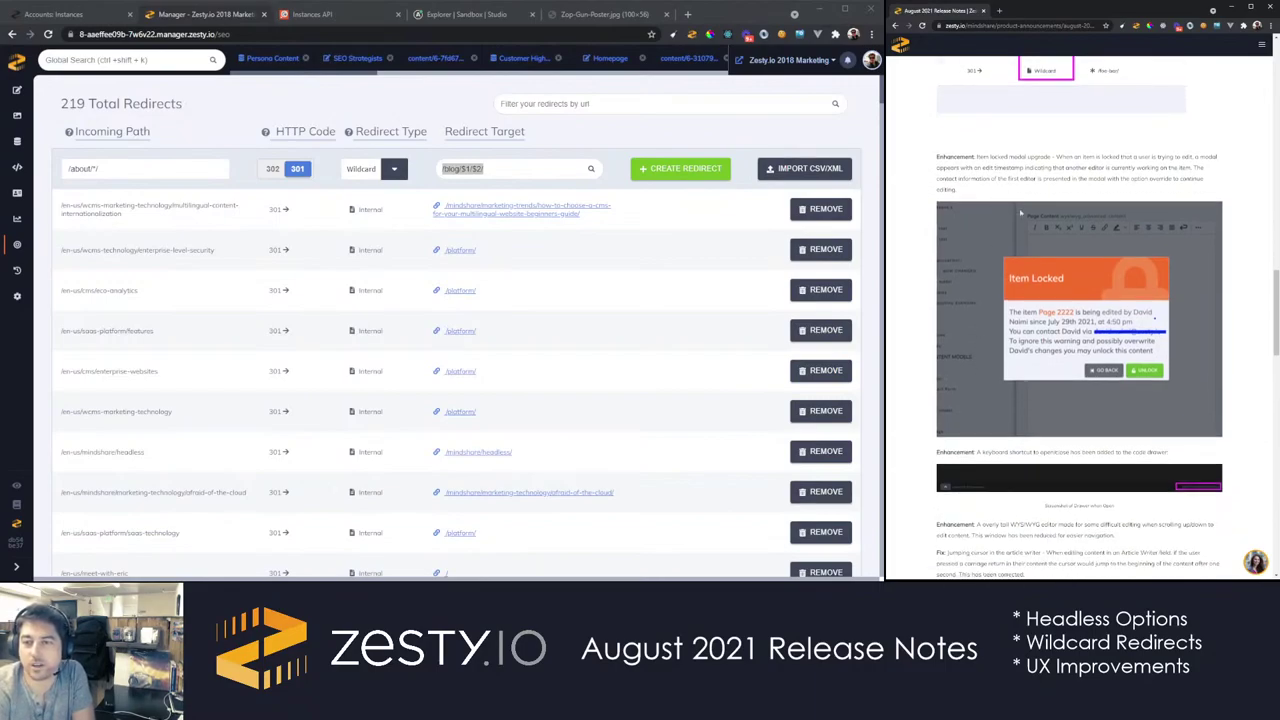
scroll(1004, 324, "down", 3)
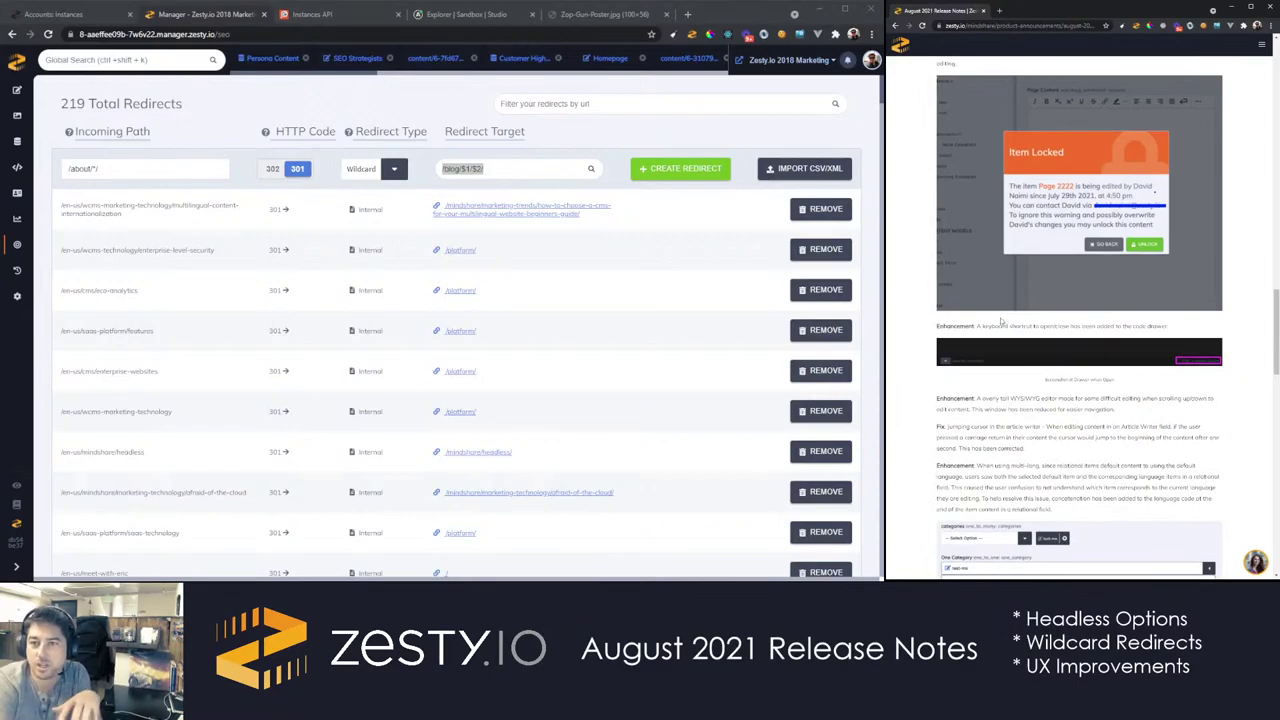
scroll(962, 408, "down", 1)
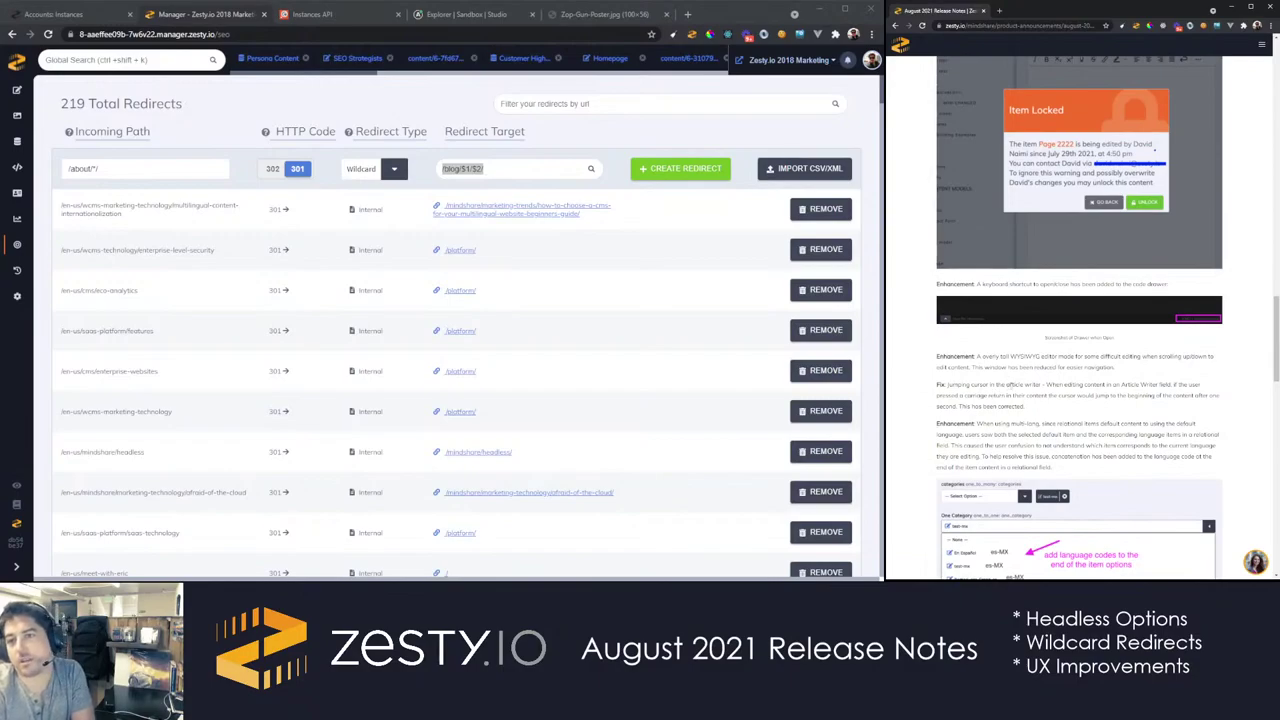
mouse_move(1010, 385)
left_mouse_down()
mouse_move(1200, 397)
mouse_move(1016, 407)
left_mouse_up()
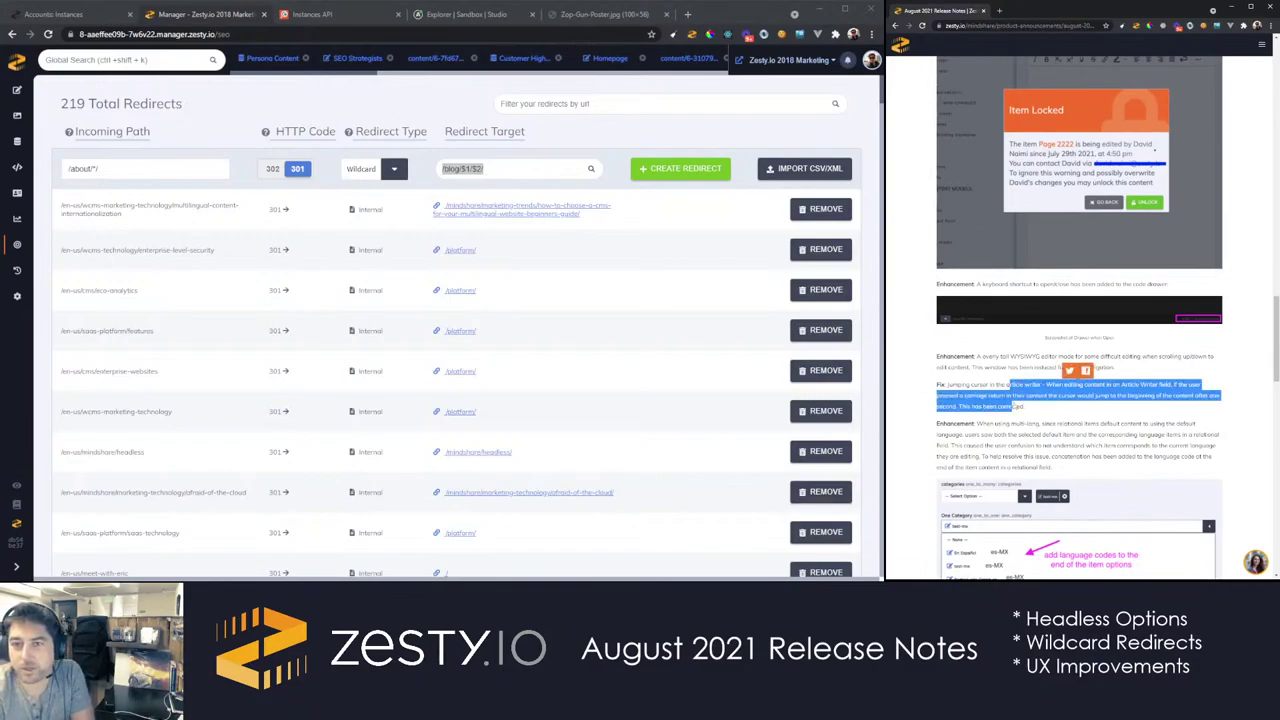
Read the remaining Manager UI notes on relational language codes, the meta key shortcut modifier, navigation refresh and WYSIWYG line height
scroll(1016, 407, "down", 3)
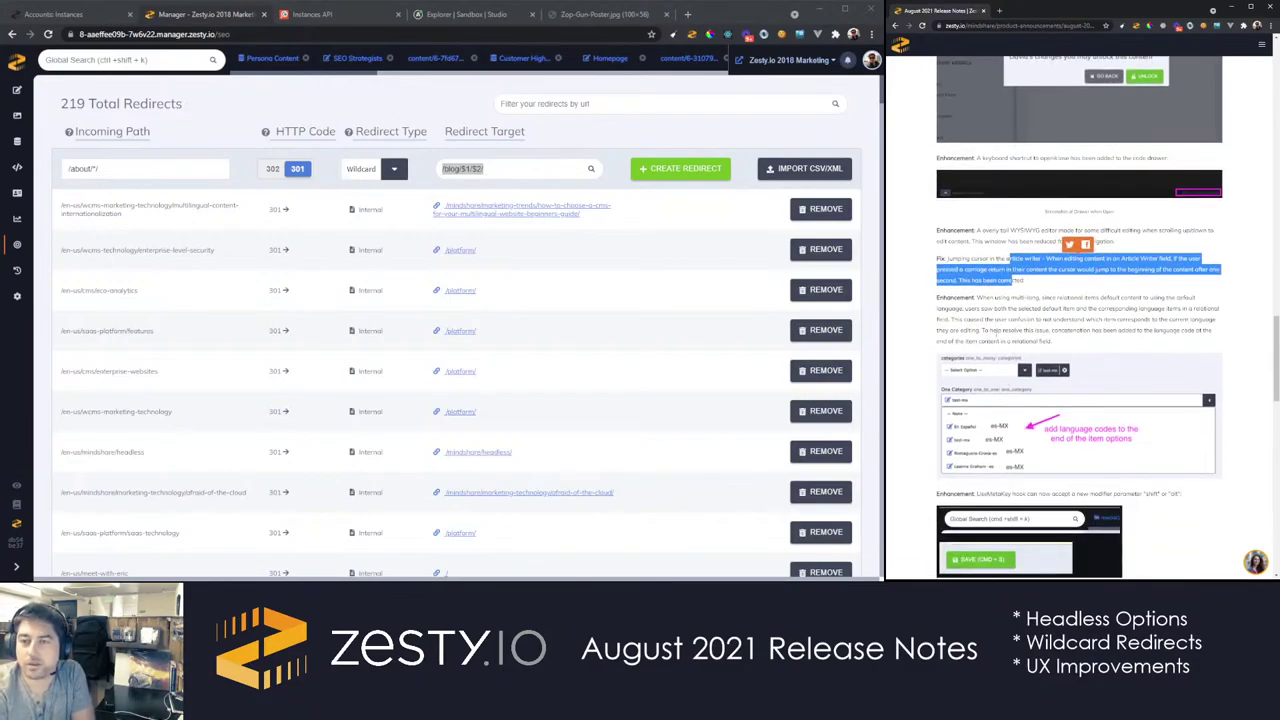
scroll(1001, 329, "down", 3)
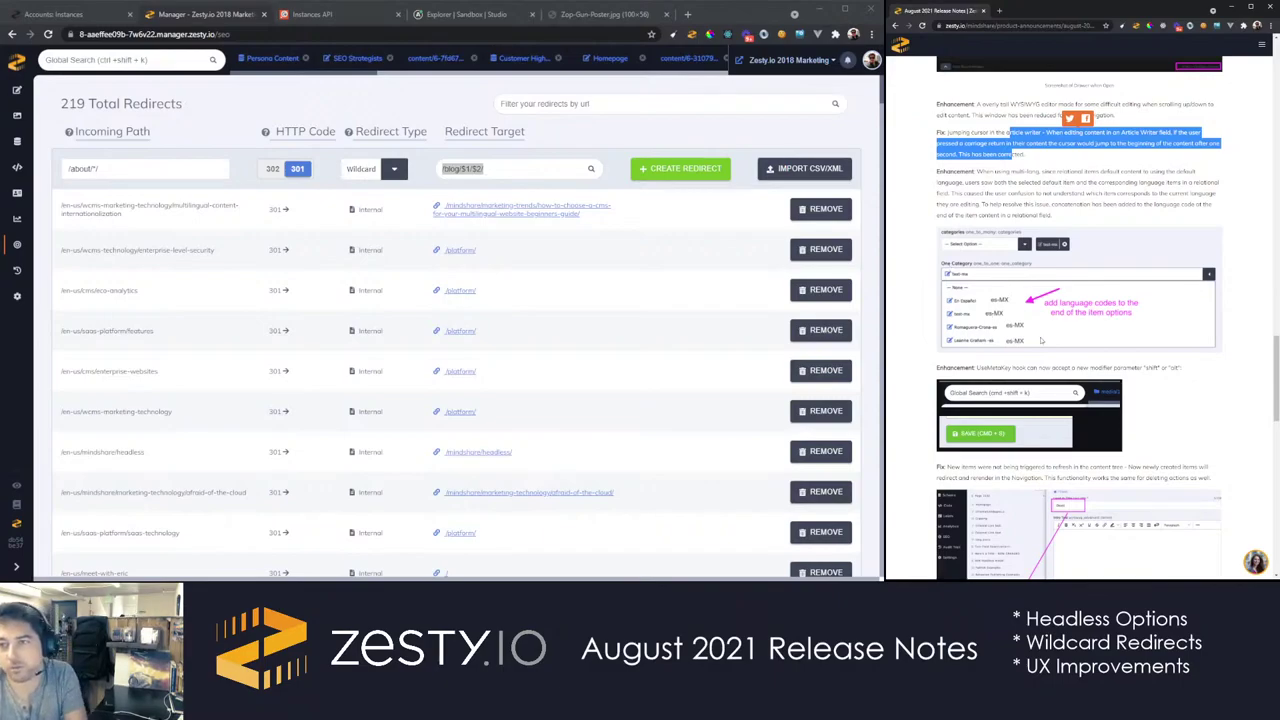
scroll(1025, 362, "down", 1)
scroll(1025, 361, "down", 3)
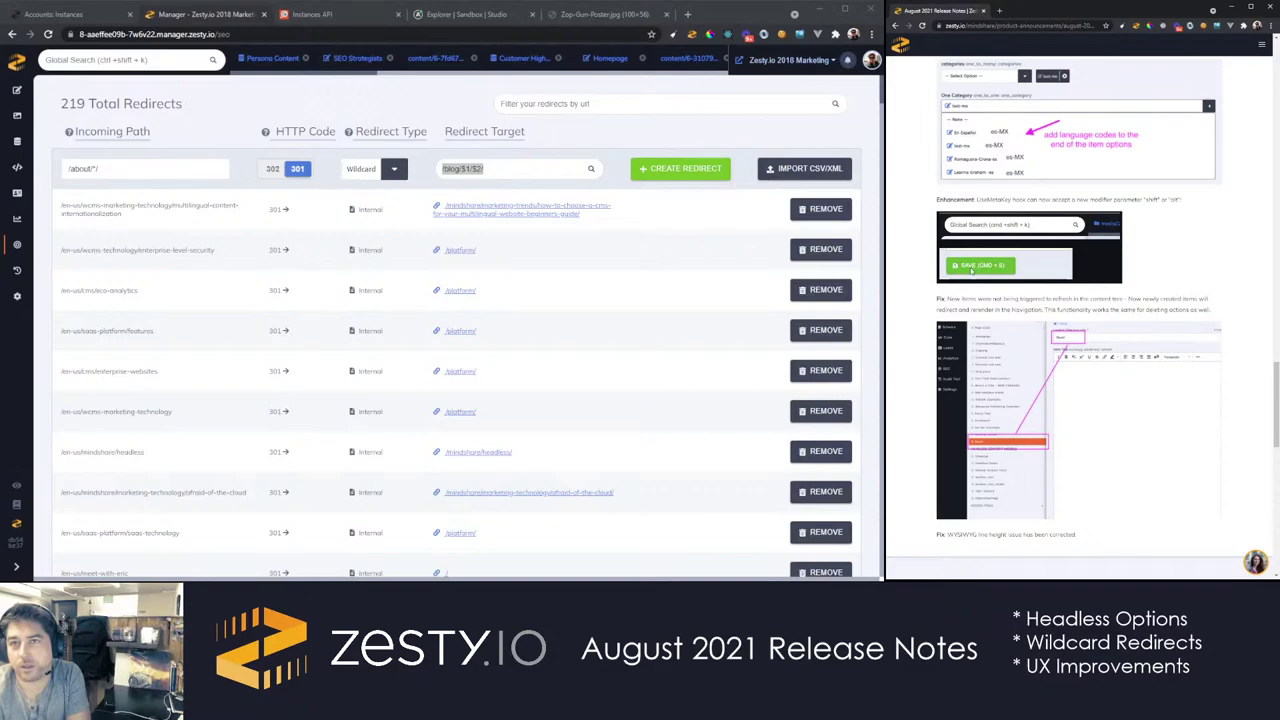
scroll(975, 292, "down", 2)
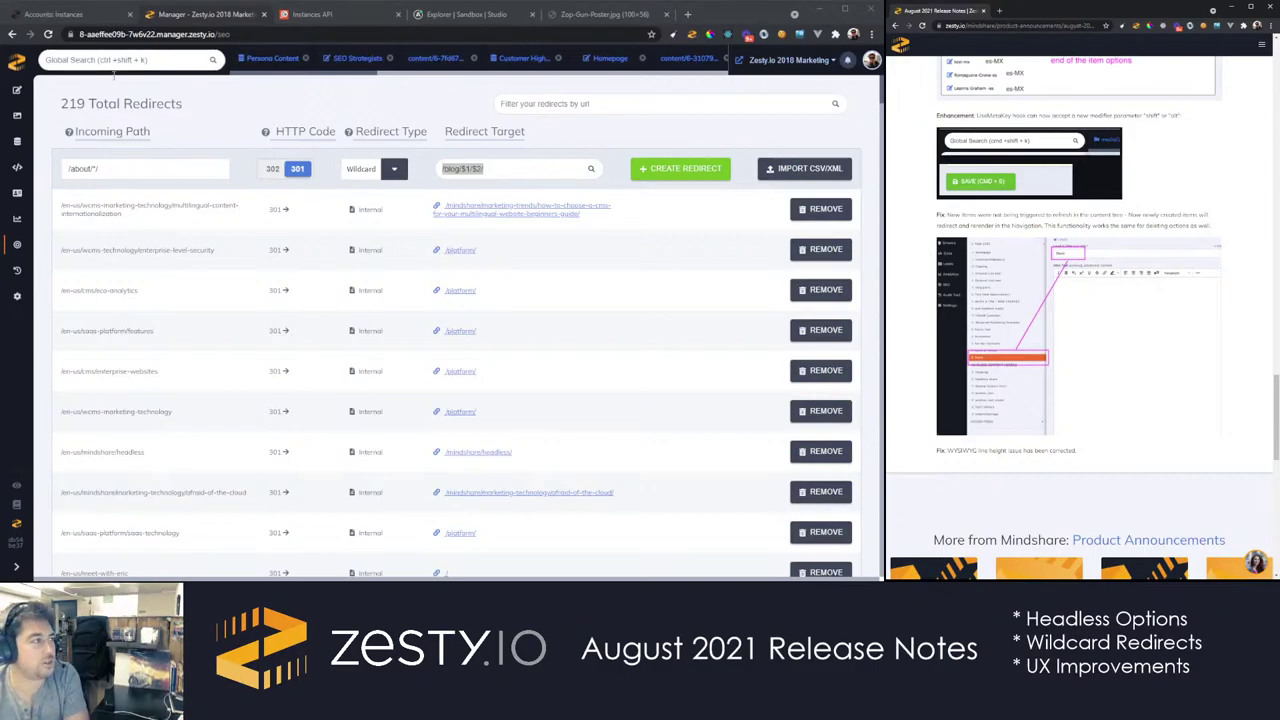
Return from the release notes to the Zesty.io Manager and switch to the Accounts instances page
left_click(197, 20)
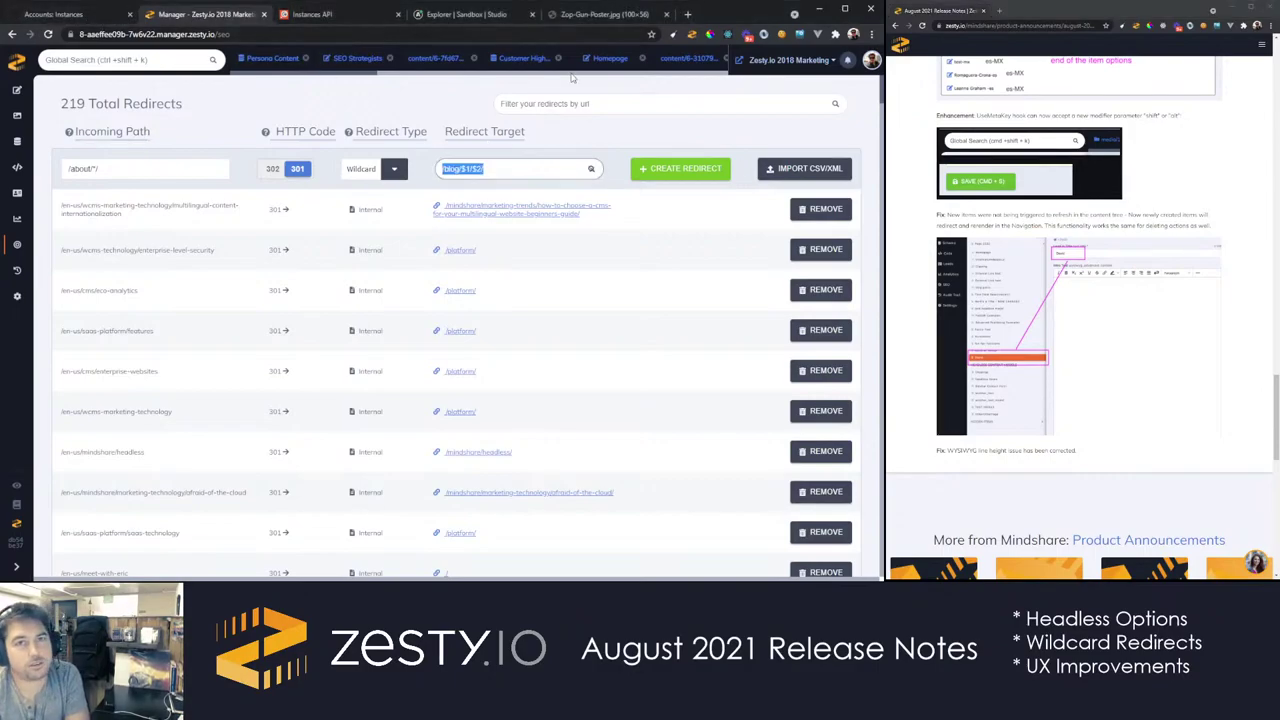
left_click(72, 16)
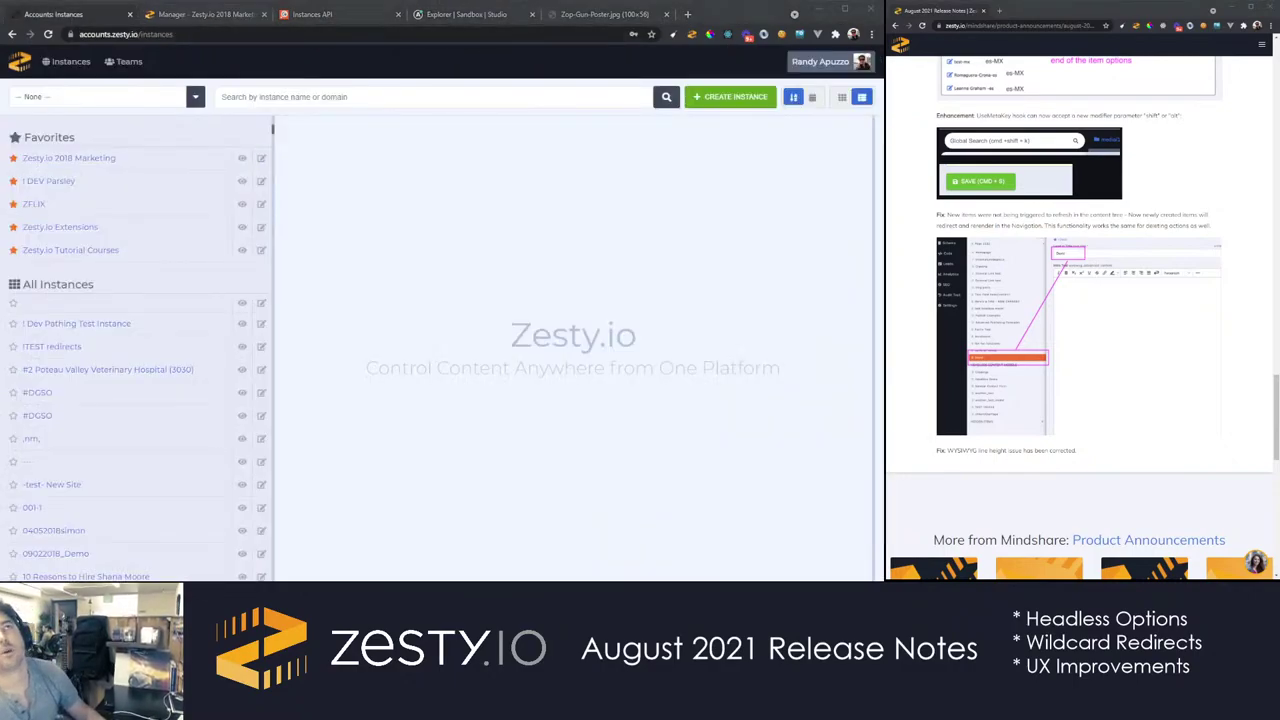